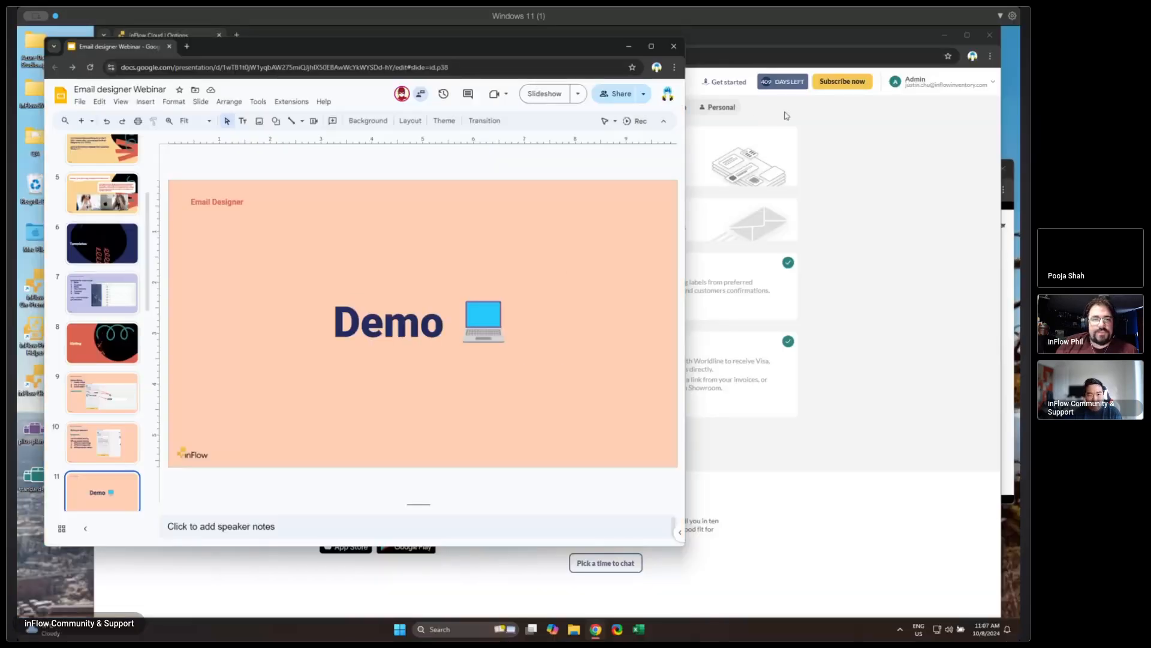
- Switch to the inFlow Cloud browser window, maximize it and open the Email Designer from the Orders options
{"action": "left_click", "coordinate": [824, 114]}
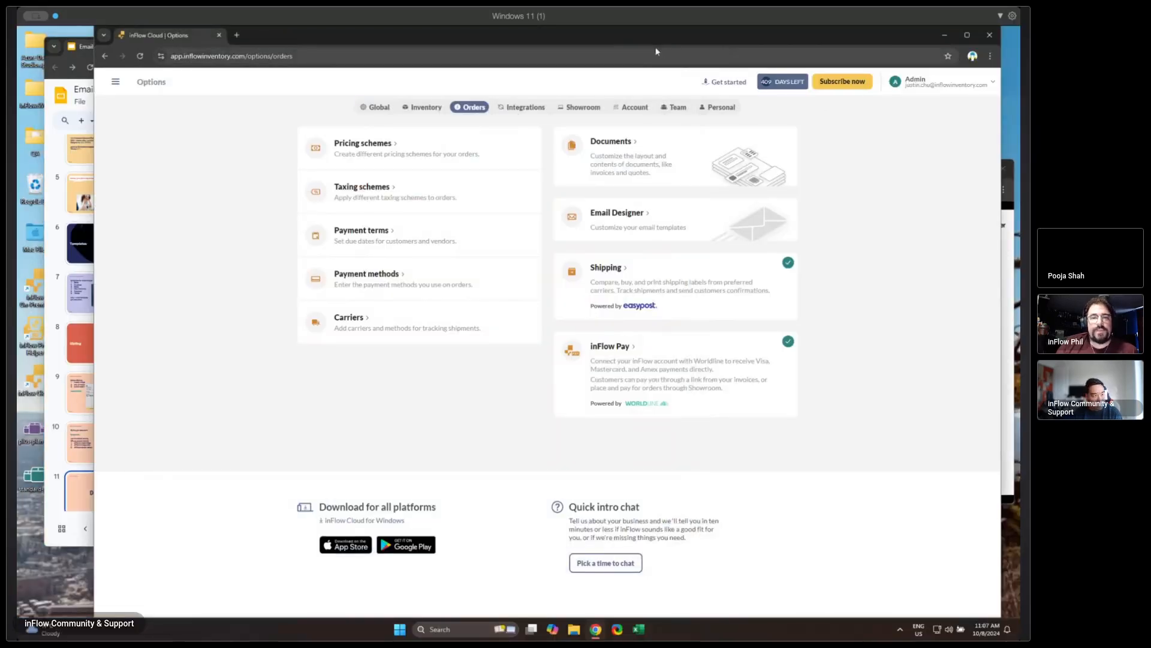
{"action": "double_click", "coordinate": [641, 41]}
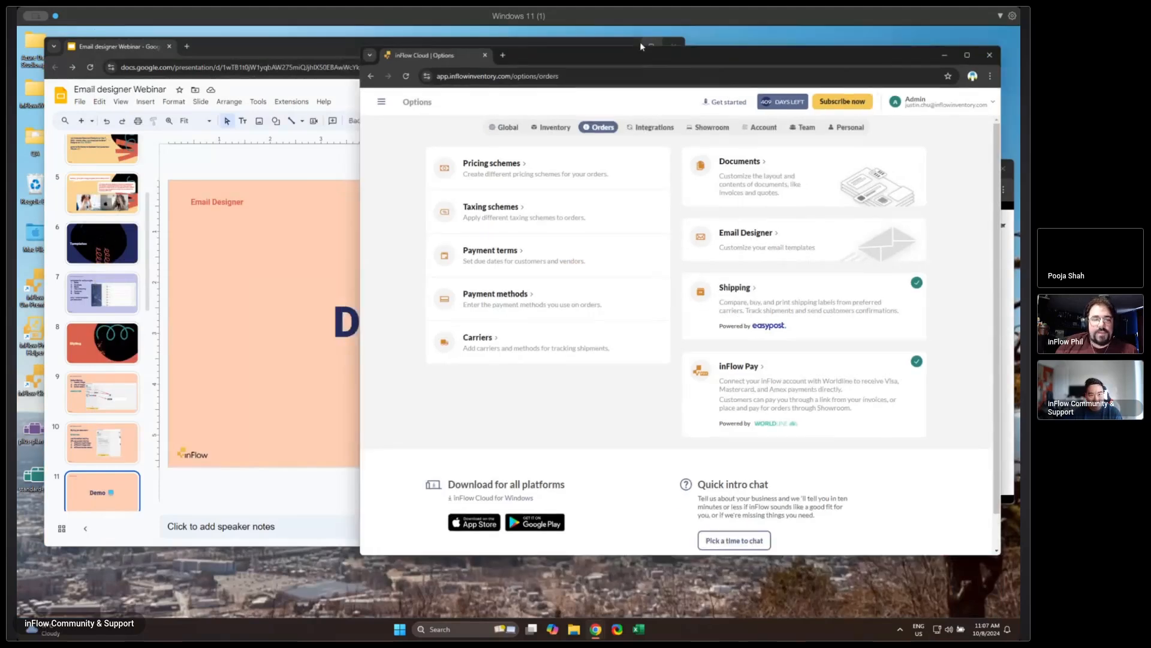
{"action": "left_click", "coordinate": [657, 56]}
{"action": "left_click", "coordinate": [880, 41]}
{"action": "double_click", "coordinate": [879, 38]}
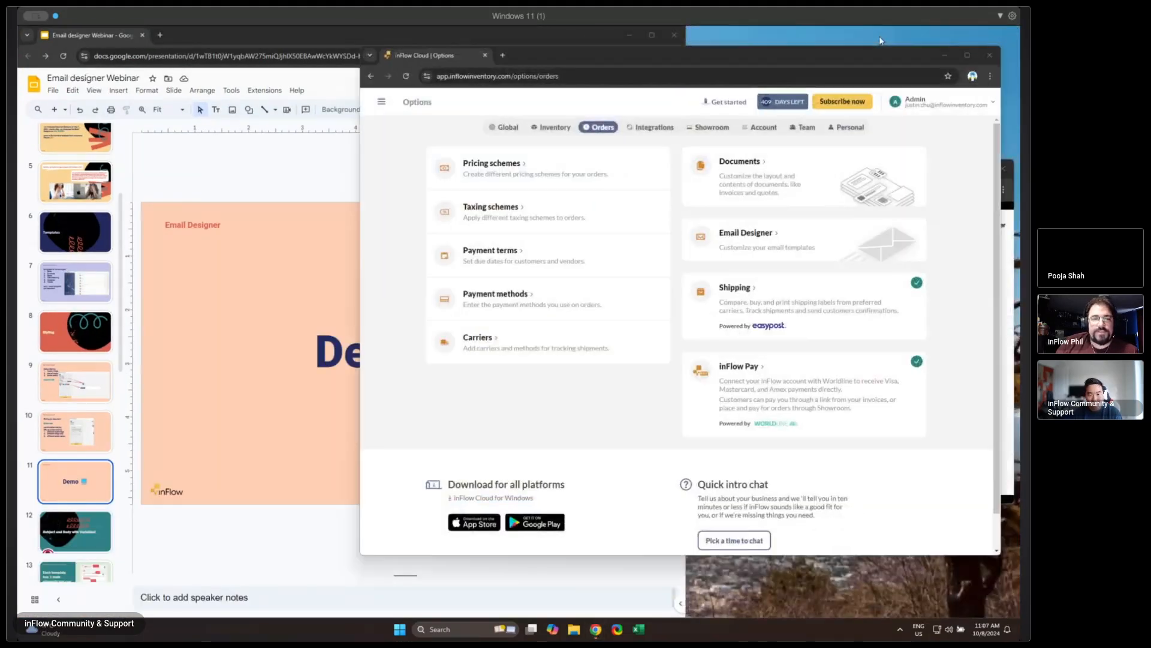
{"action": "left_click", "coordinate": [966, 55]}
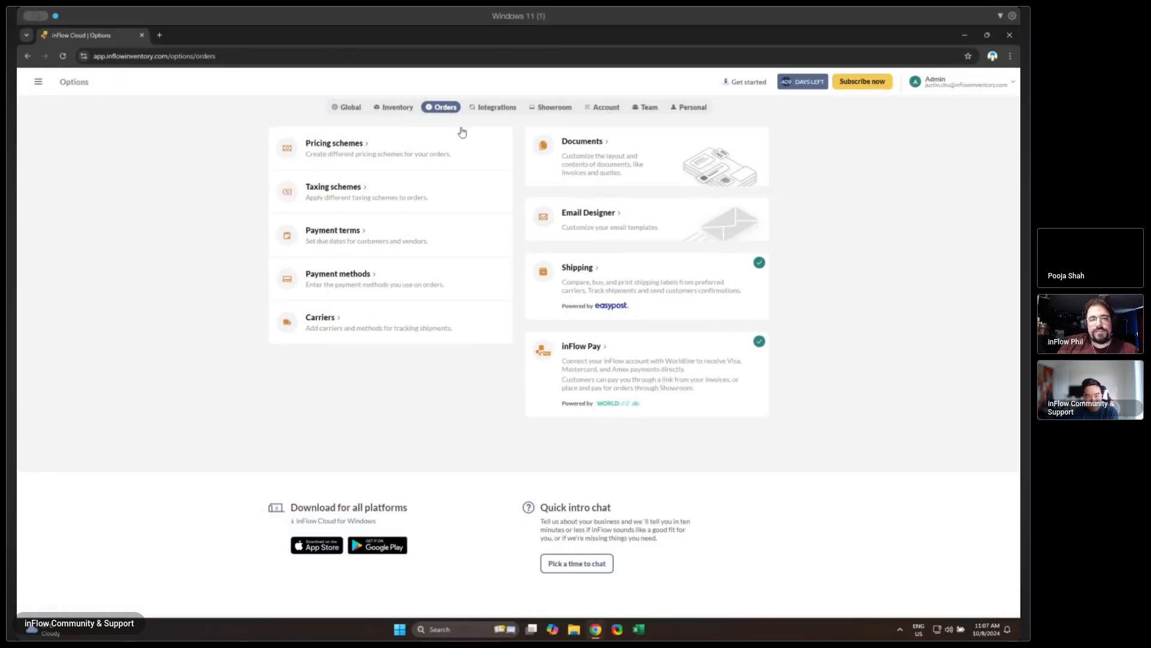
{"action": "left_click", "coordinate": [579, 221]}
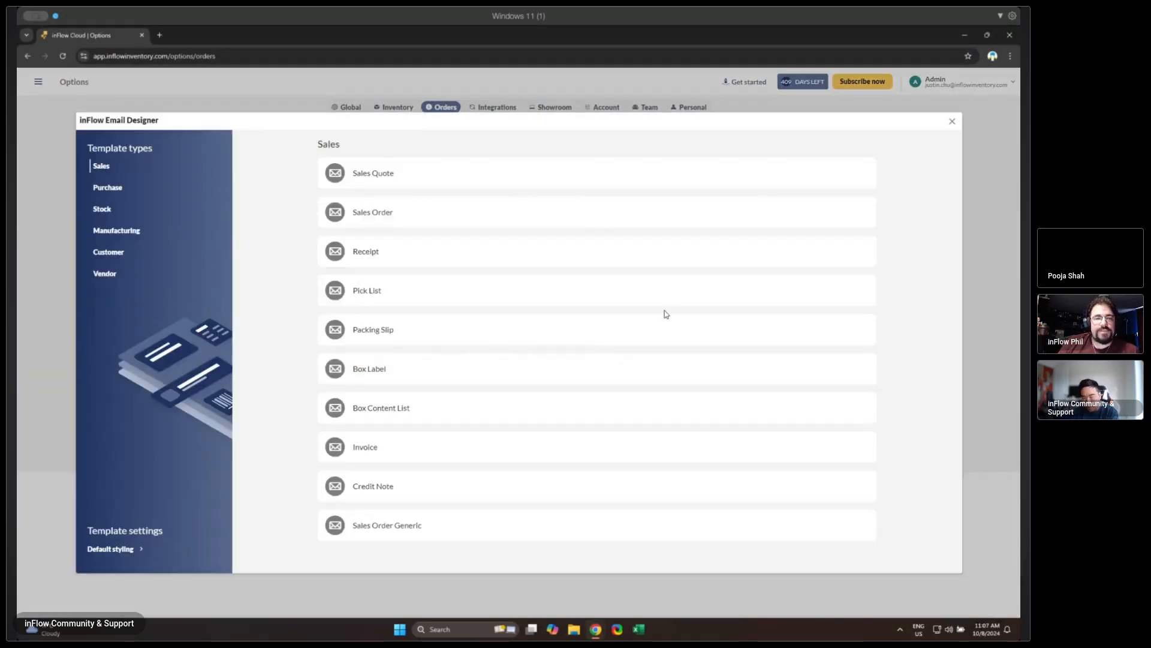
- Look through the Manufacturing, Customer and Vendor template types in the Email Designer, and return to the Sales templates
{"action": "left_click", "coordinate": [125, 237]}
{"action": "left_click", "coordinate": [122, 255]}
{"action": "left_click", "coordinate": [120, 273]}
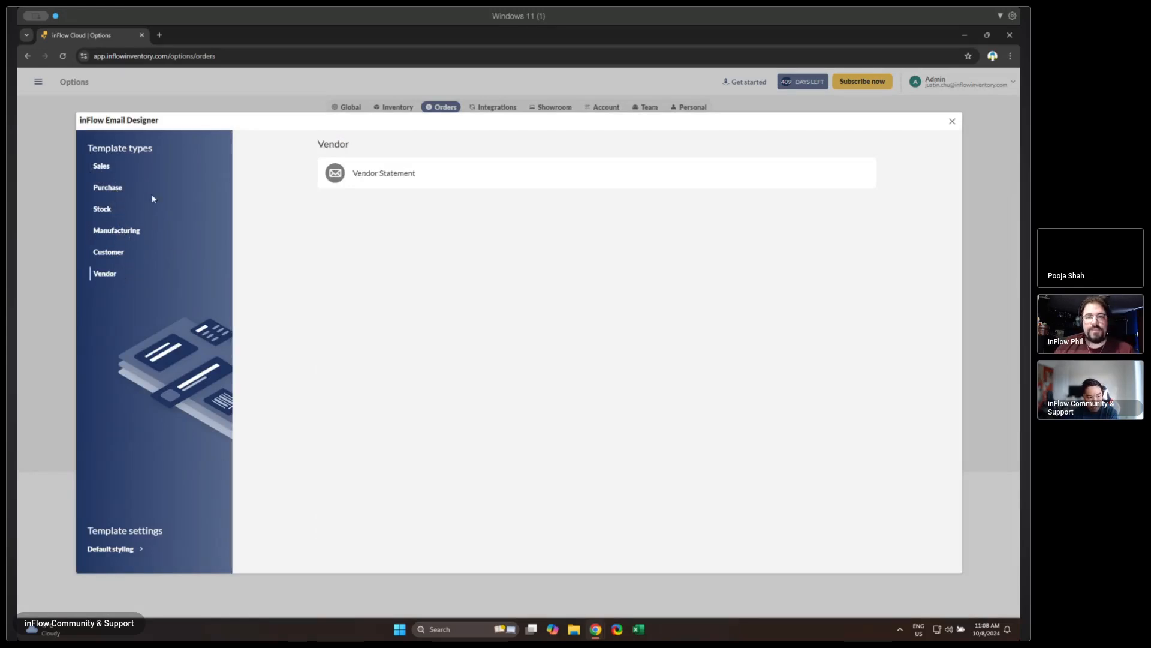
{"action": "left_click", "coordinate": [150, 168]}
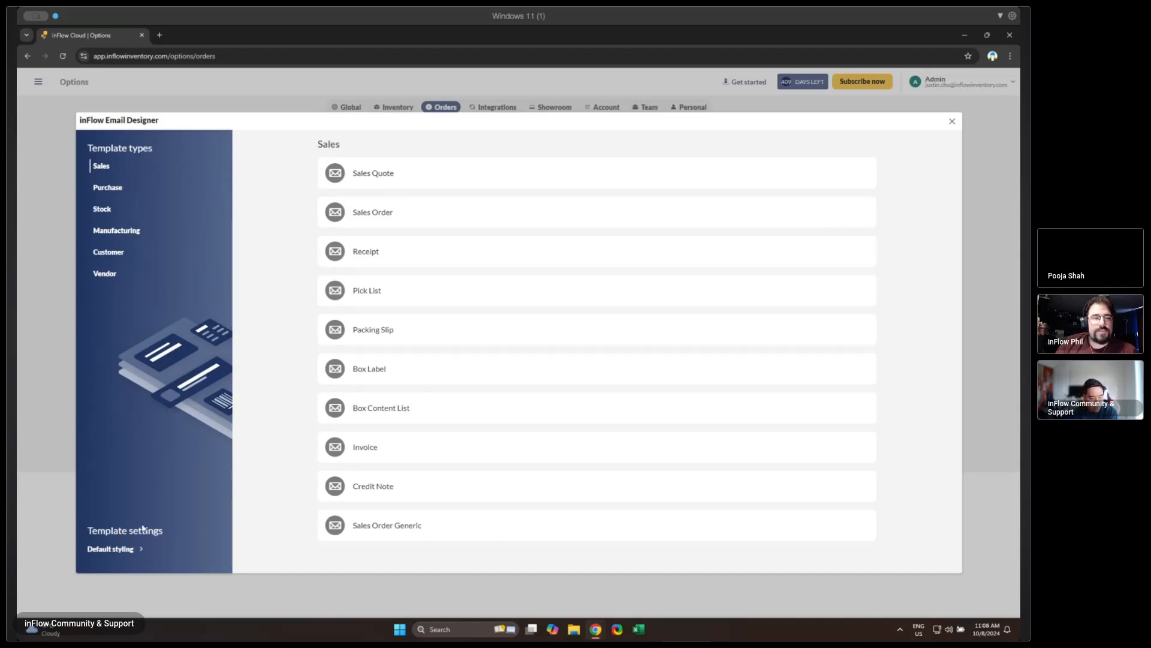
- Remove the header image from the default styling and browse for a replacement image without choosing one
{"action": "left_click", "coordinate": [110, 557]}
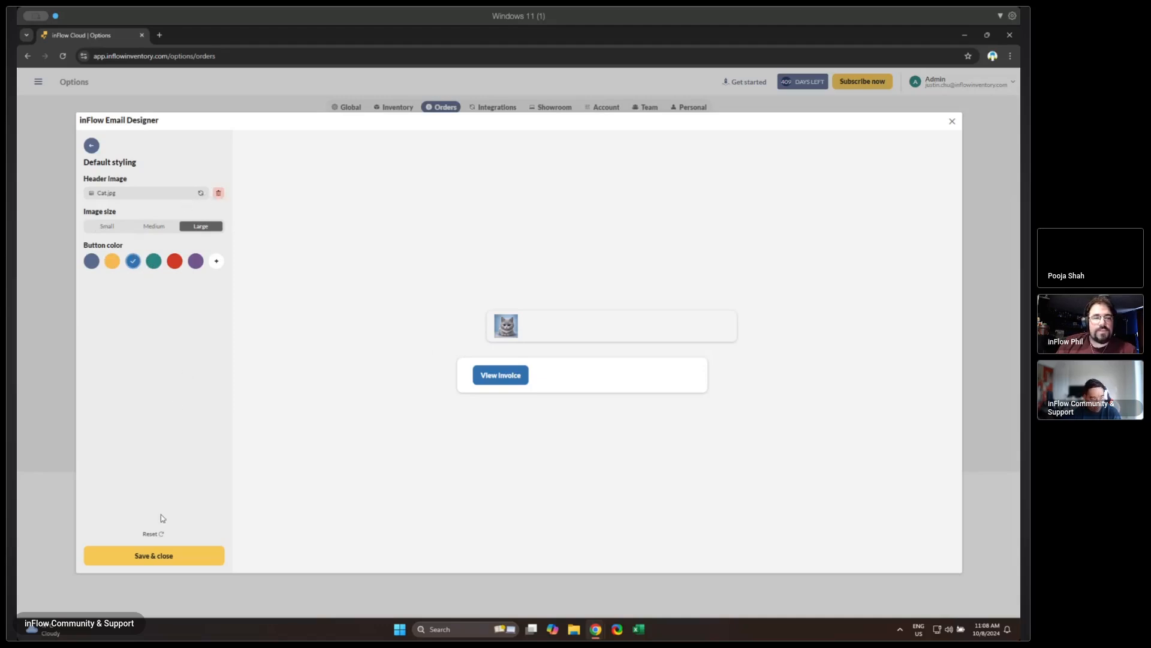
{"action": "left_click", "coordinate": [218, 194]}
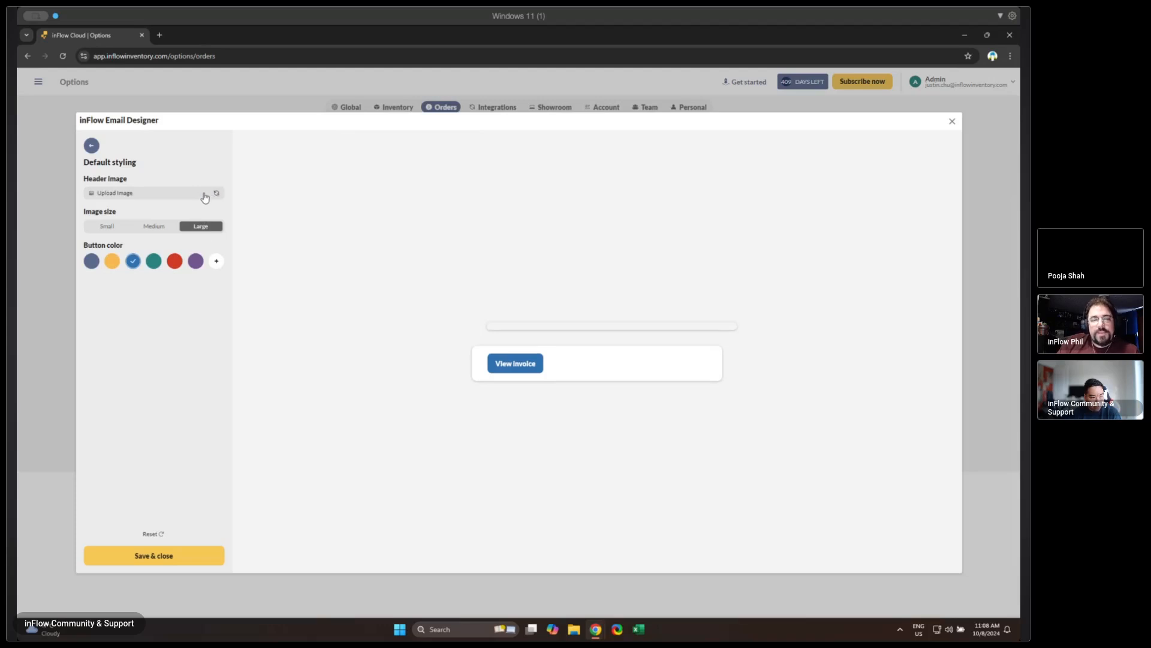
{"action": "left_click", "coordinate": [202, 197]}
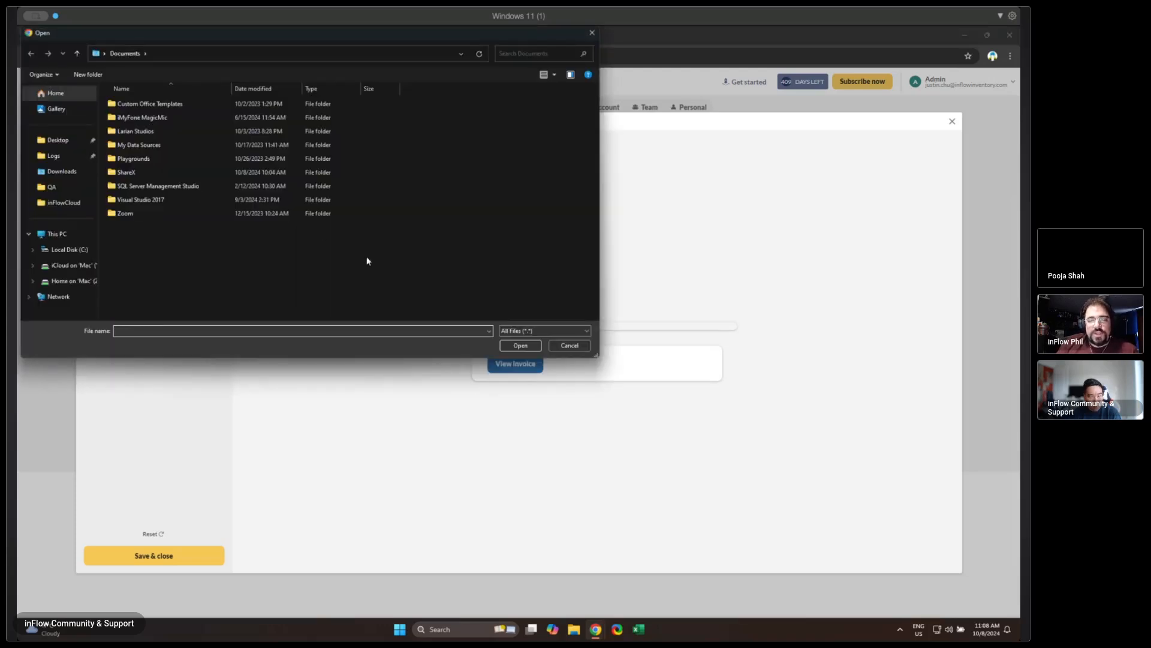
{"action": "left_click", "coordinate": [555, 345]}
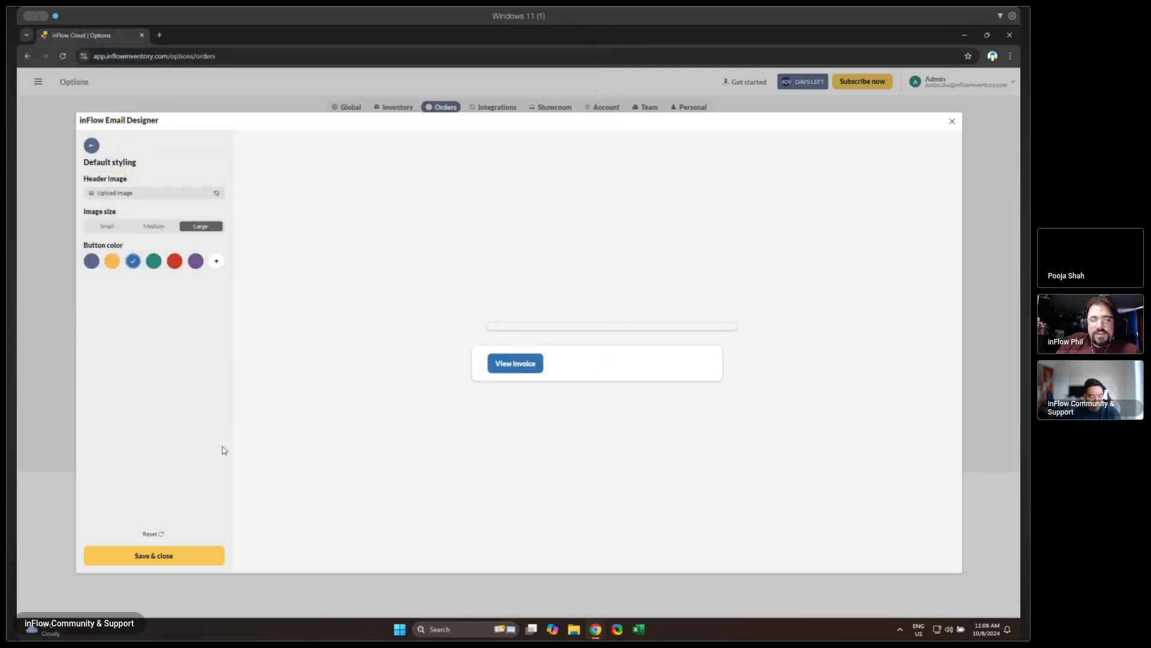
- Reset the email templates' default styling, then save and close it
{"action": "double_click", "coordinate": [150, 533]}
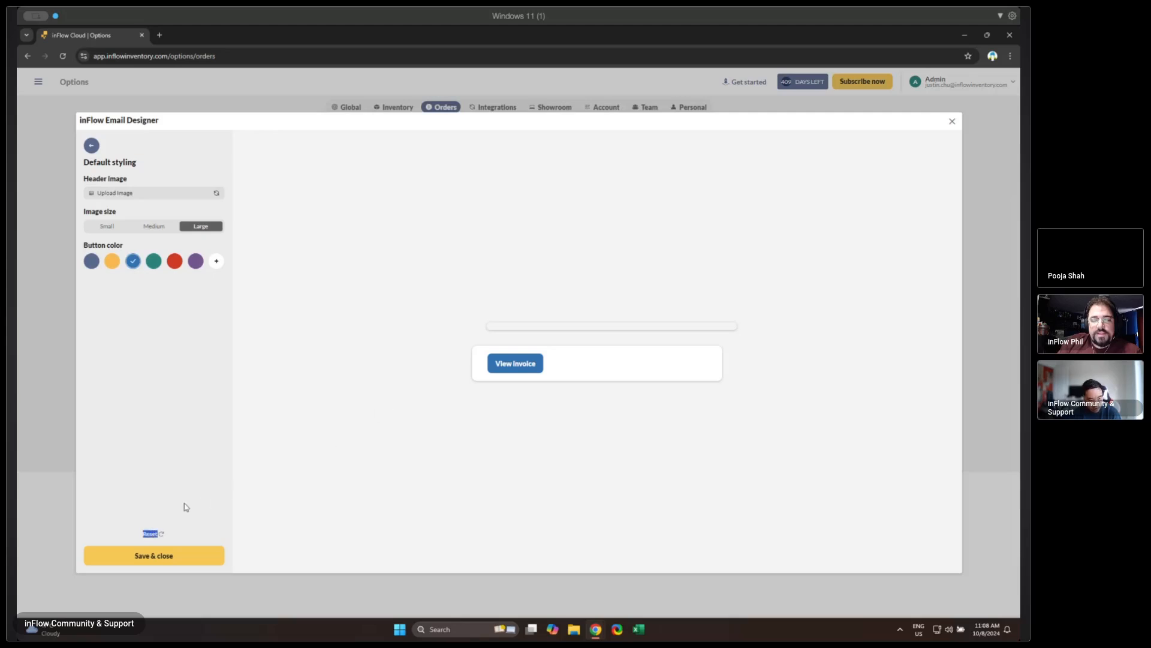
{"action": "left_click", "coordinate": [152, 533]}
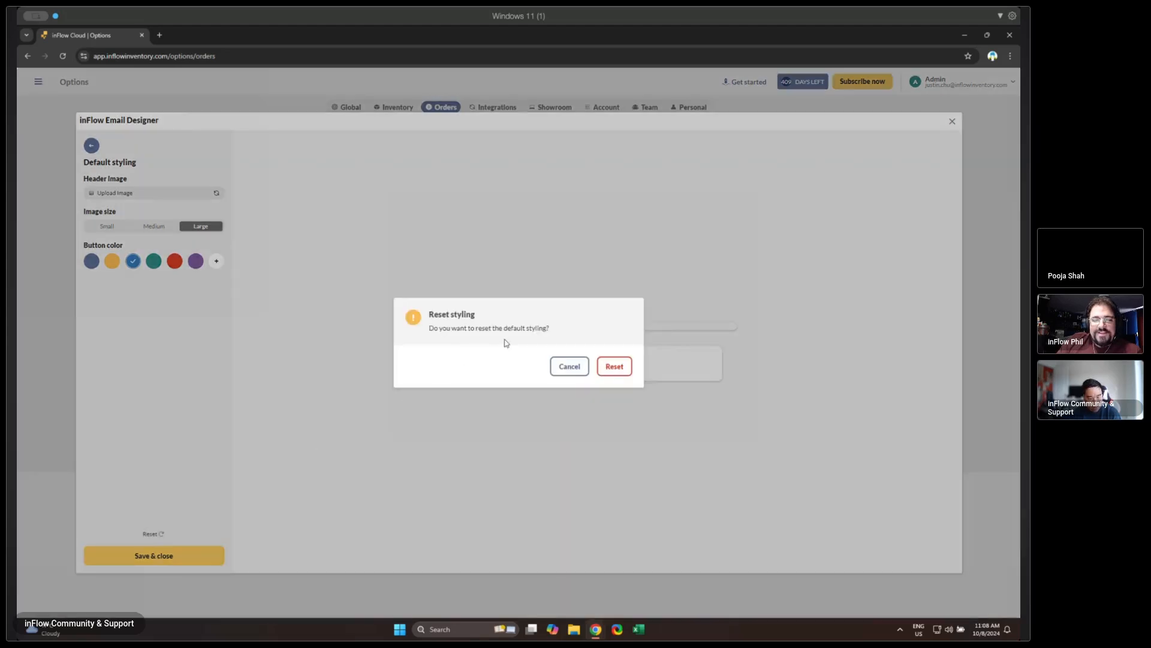
{"action": "left_click", "coordinate": [615, 367]}
{"action": "left_click", "coordinate": [154, 554]}
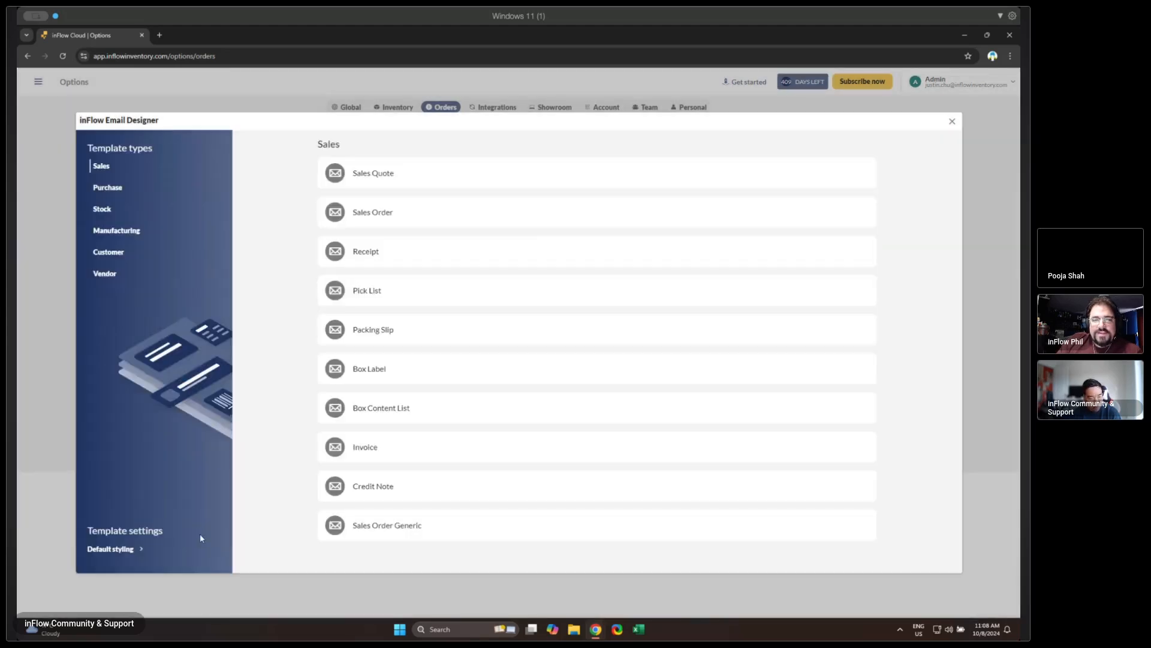
- Replace the header image in the default styling with plus-plan-icon.png from the Desktop folder
{"action": "left_click", "coordinate": [120, 550]}
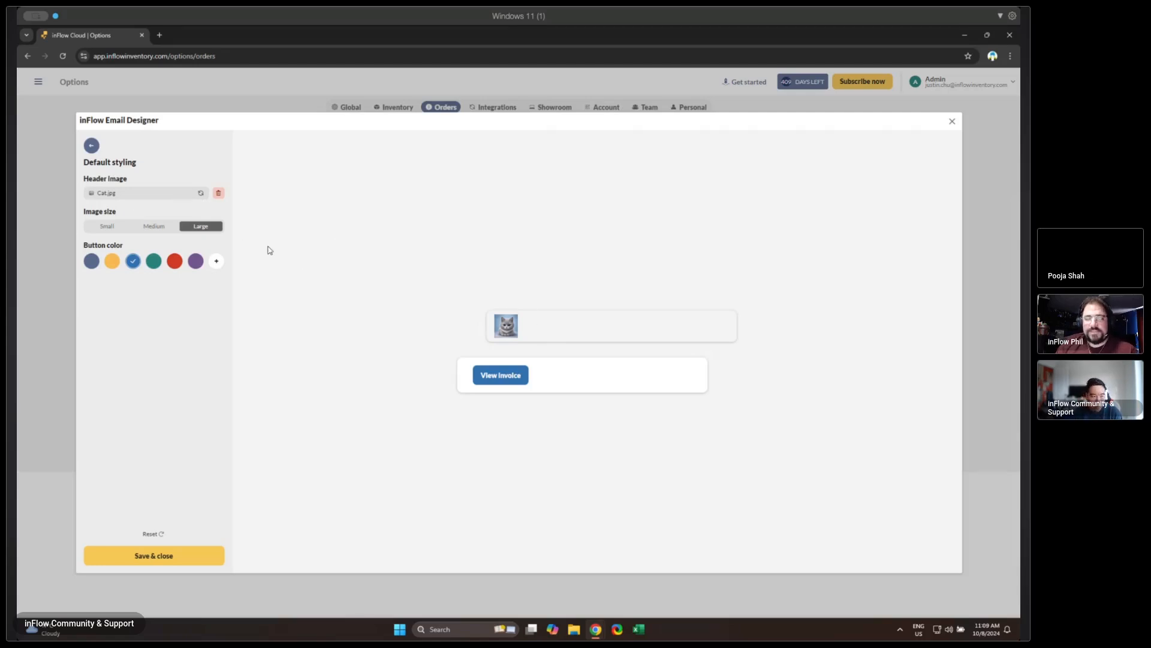
{"action": "left_click", "coordinate": [151, 198]}
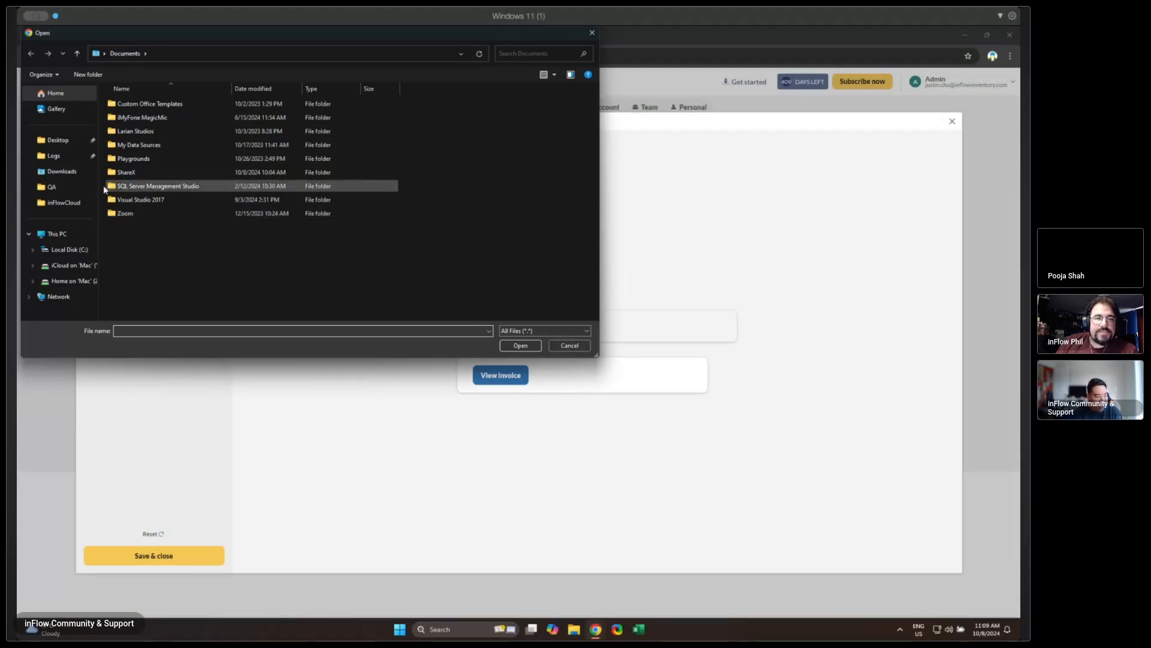
{"action": "left_click", "coordinate": [57, 139]}
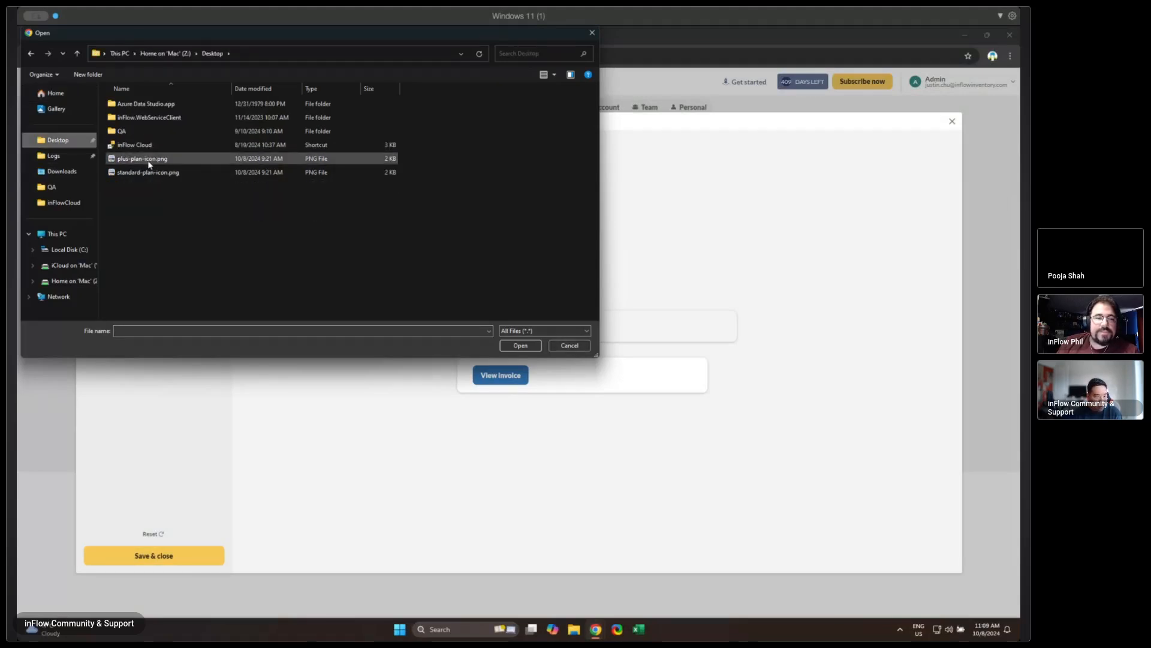
{"action": "double_click", "coordinate": [163, 160]}
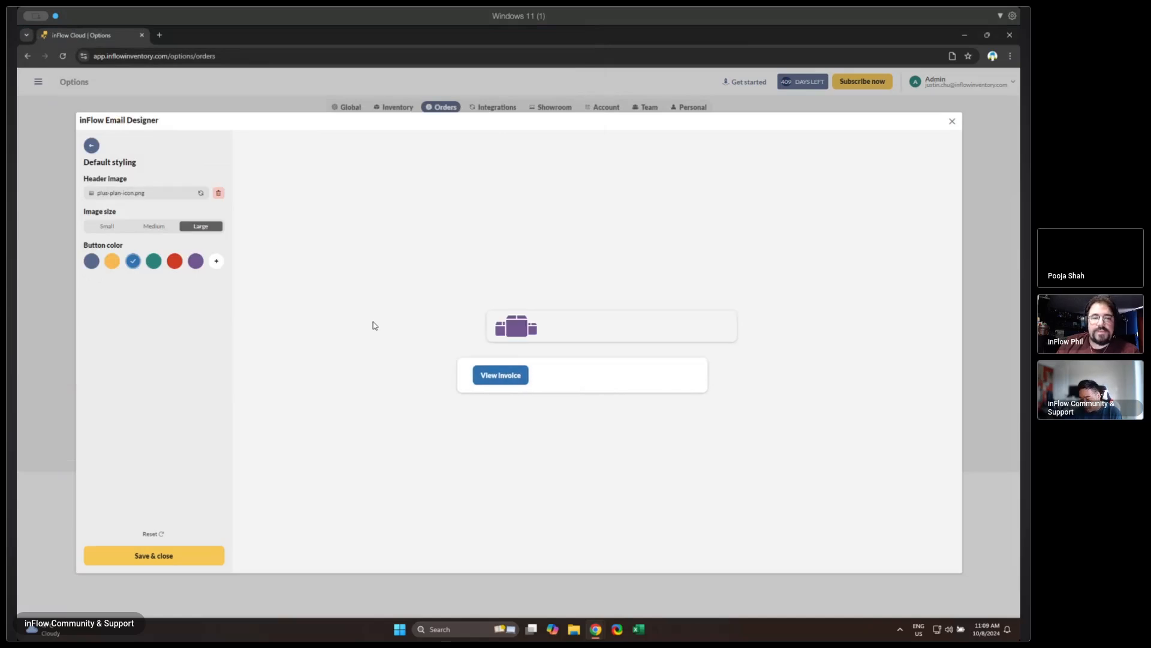
- Set the default button color to a custom bright purple, then save and close the default styling
{"action": "left_click", "coordinate": [195, 261]}
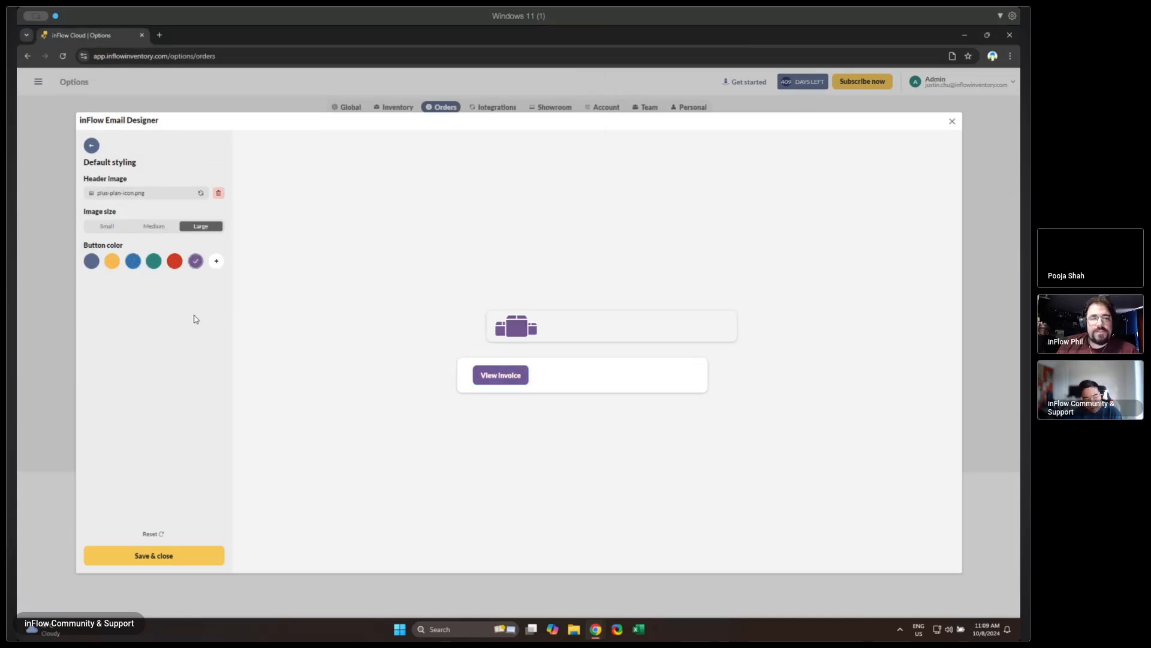
{"action": "left_click", "coordinate": [216, 264]}
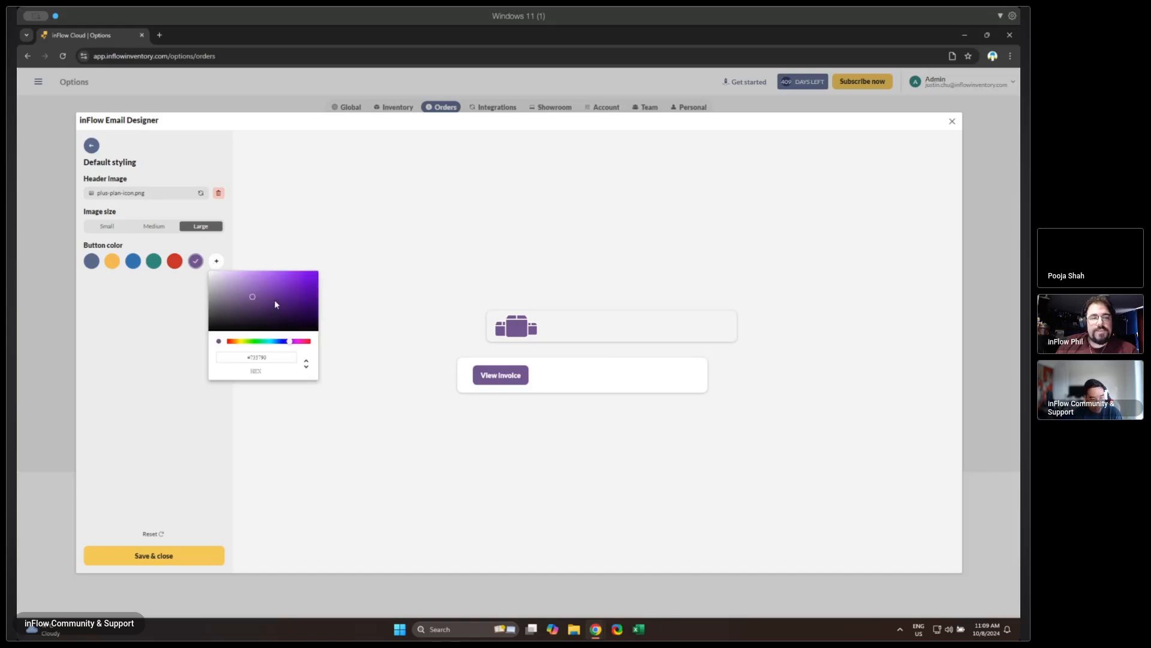
{"action": "left_click_drag", "start_coordinate": [275, 304], "coordinate": [312, 280]}
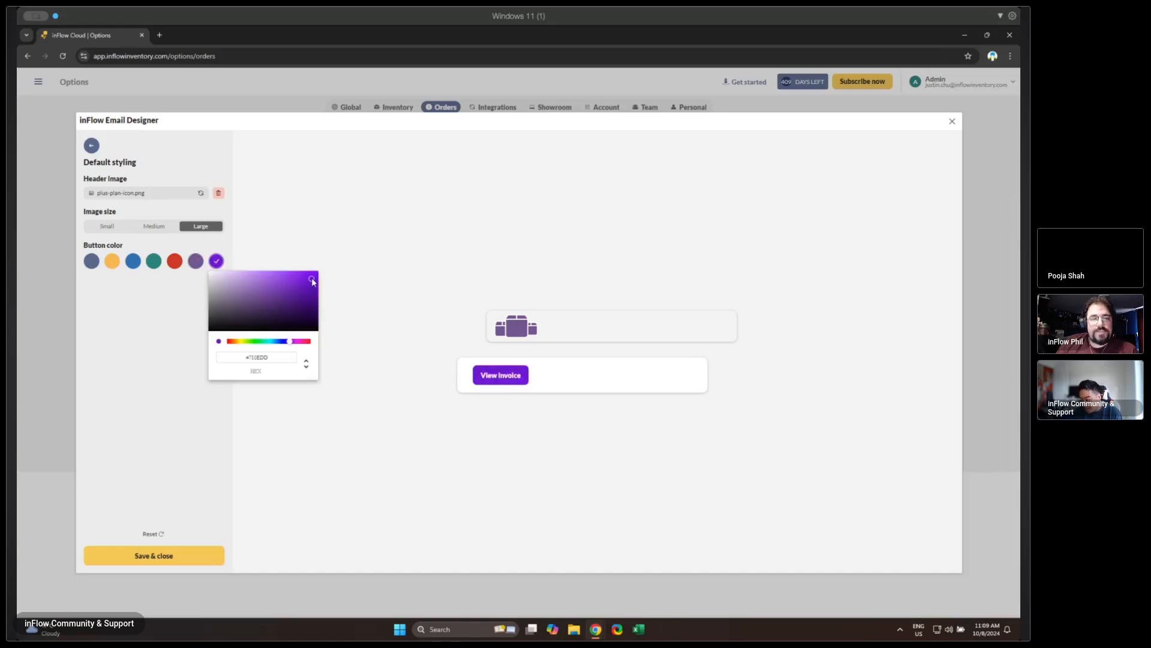
{"action": "left_click", "coordinate": [229, 408]}
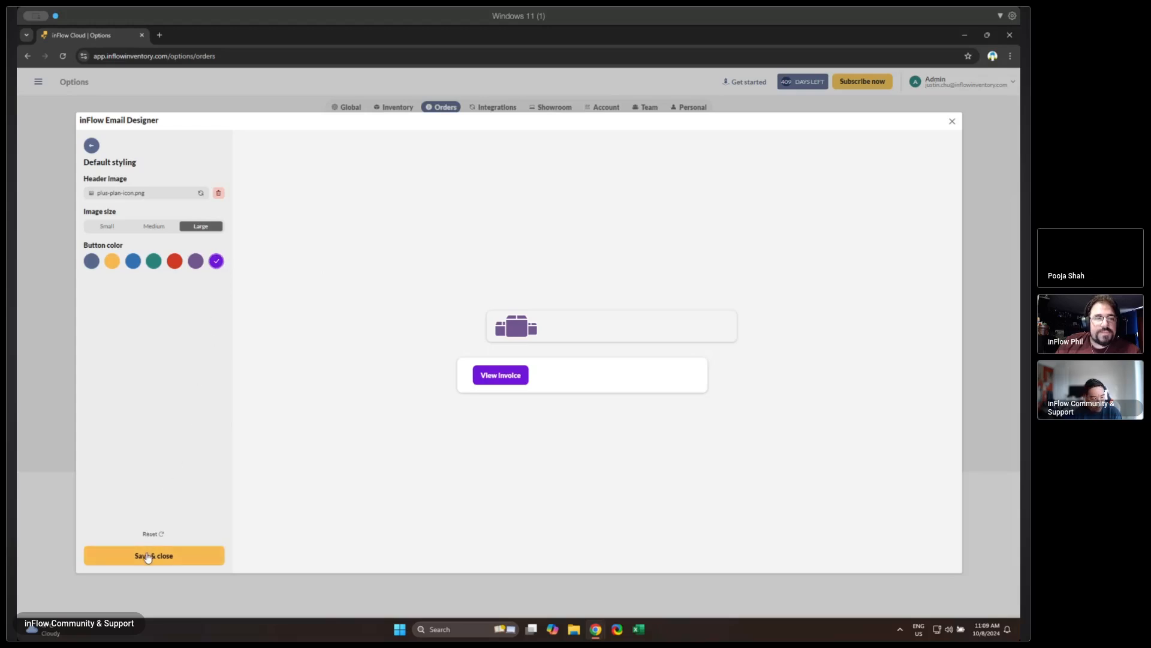
{"action": "left_click", "coordinate": [173, 562]}
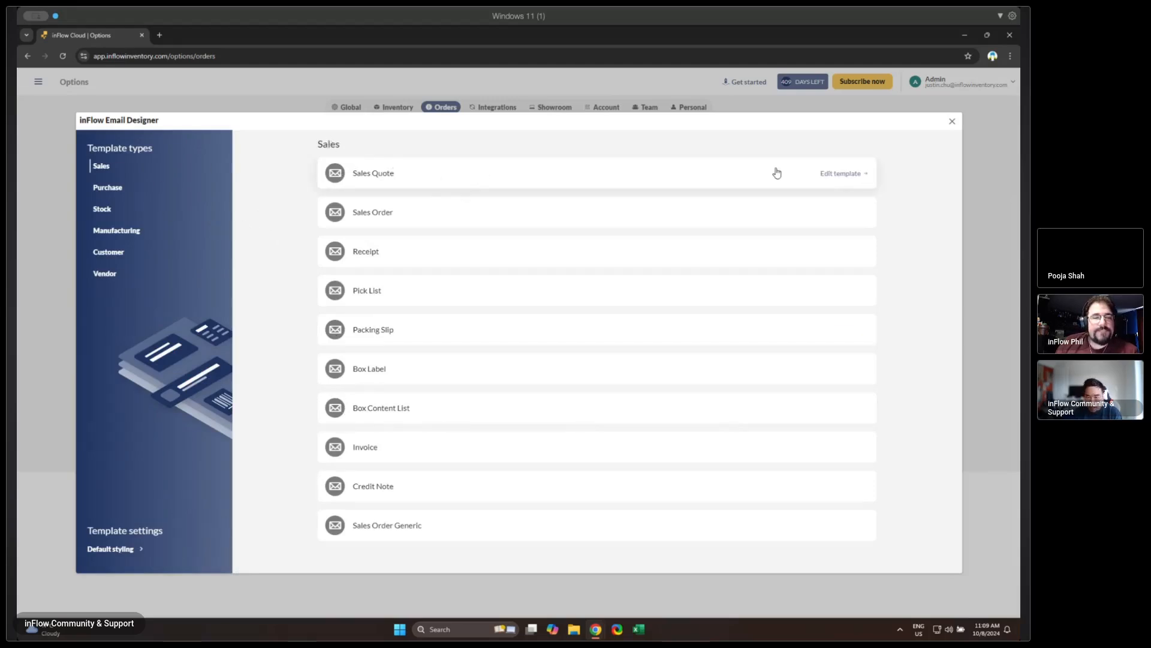
- Open the Sales Quote email template and reset it to its original layout and content
{"action": "left_click", "coordinate": [859, 184]}
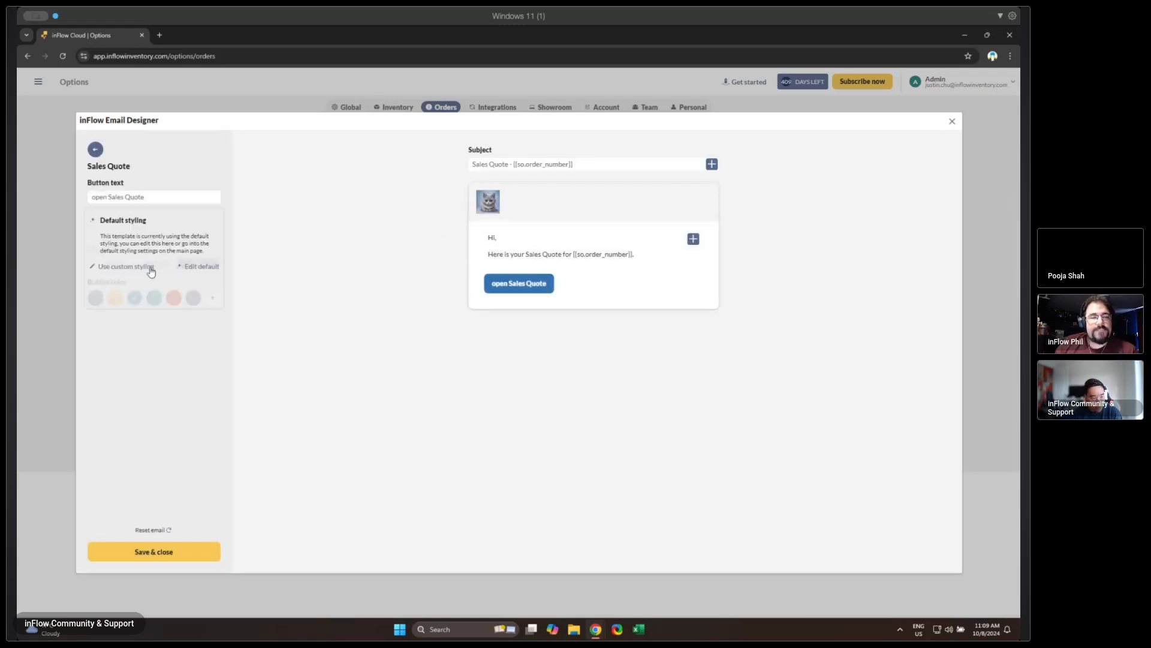
{"action": "left_click", "coordinate": [148, 197]}
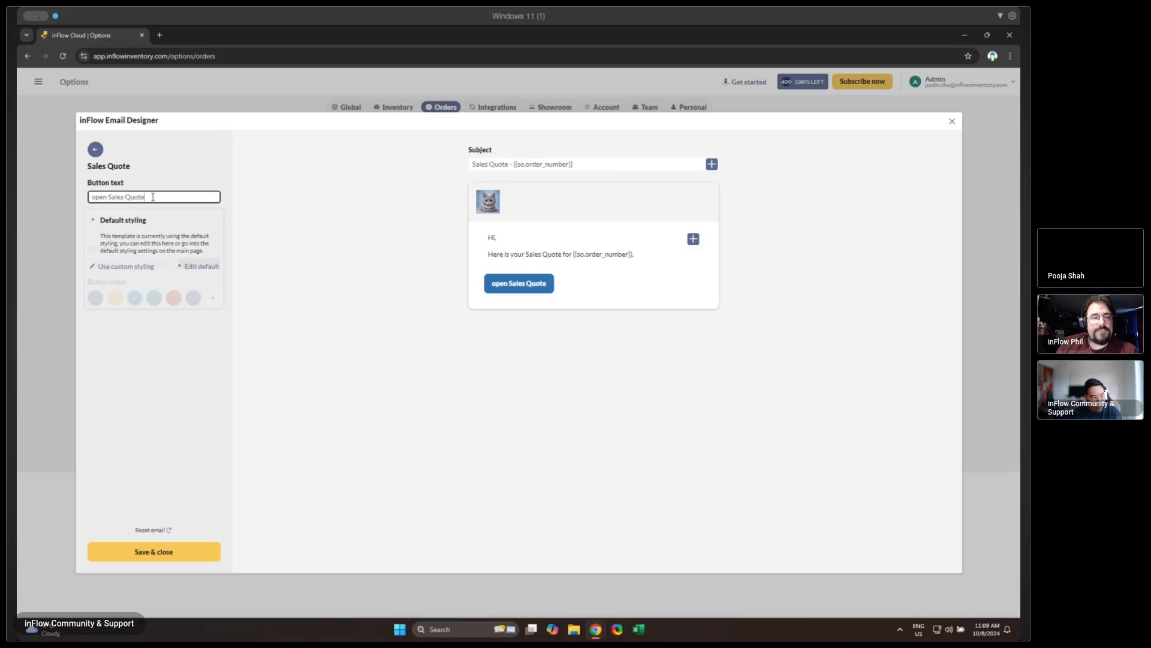
{"action": "left_click_drag", "start_coordinate": [153, 197], "coordinate": [78, 197]}
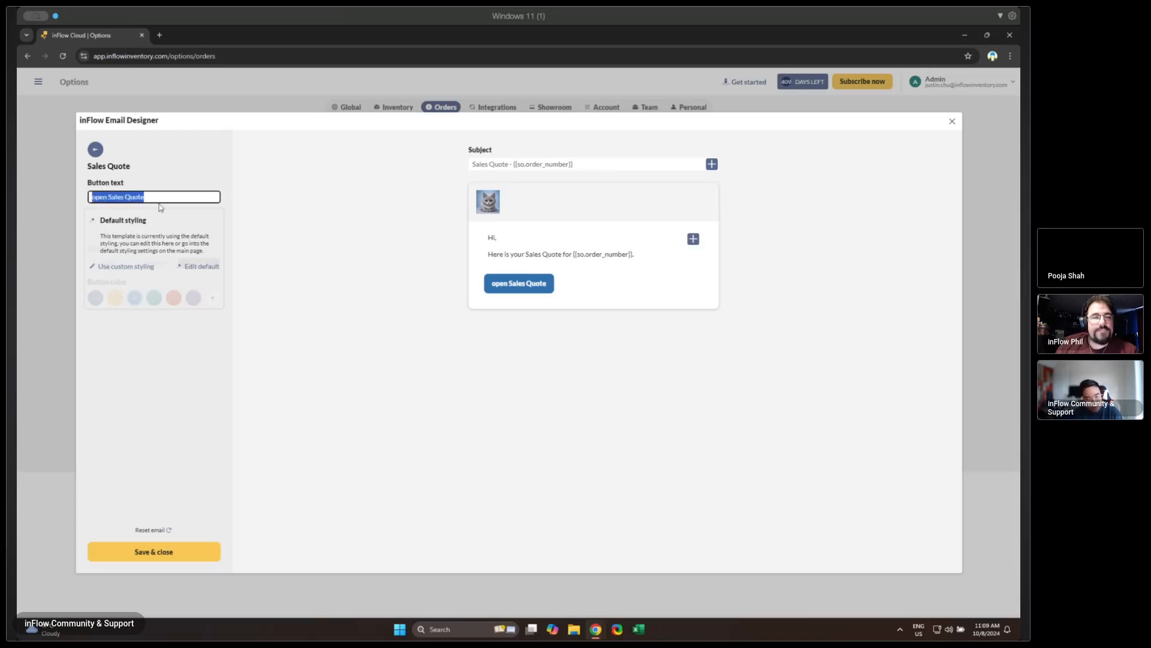
{"action": "left_click", "coordinate": [162, 529]}
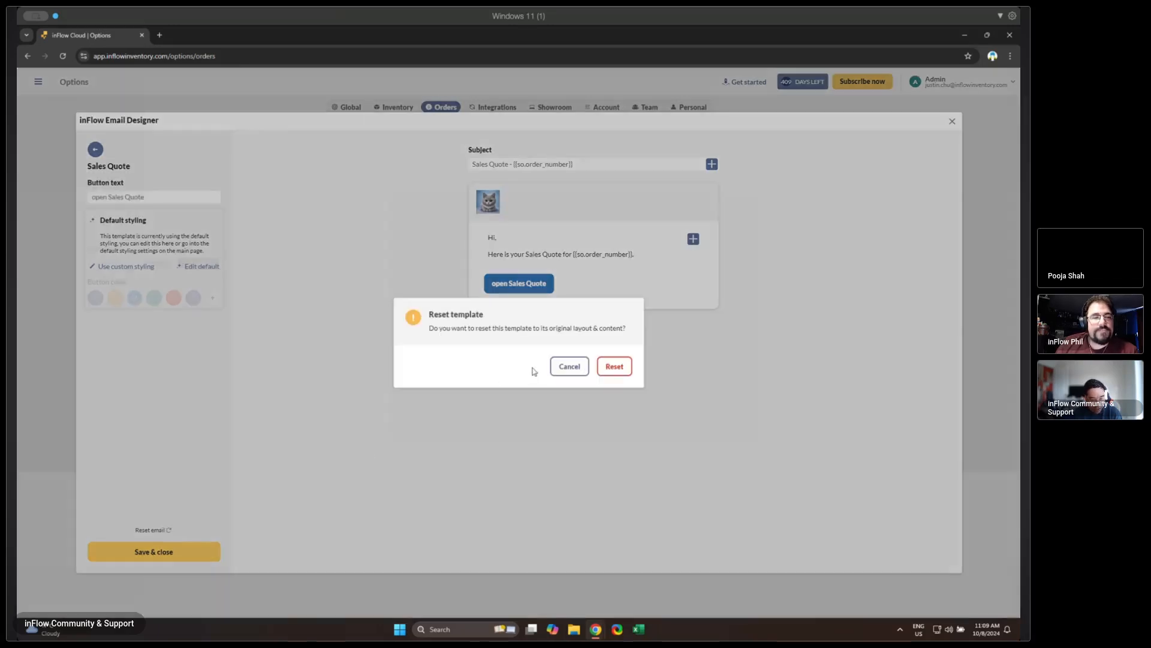
{"action": "left_click", "coordinate": [615, 368]}
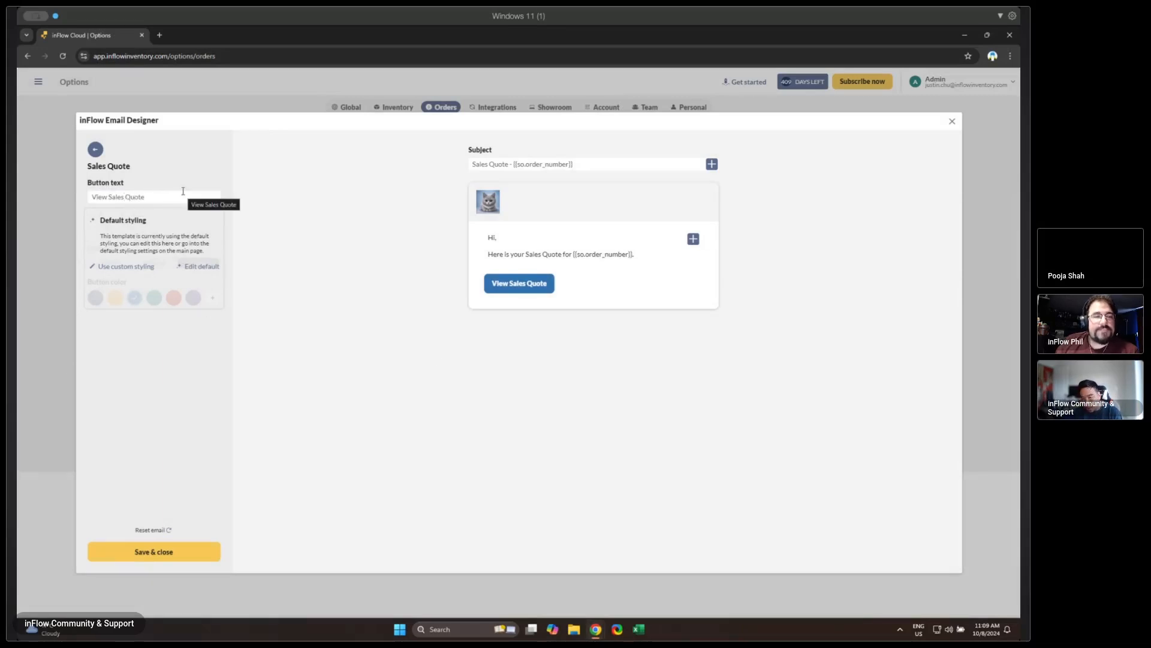
- Change the button text of the Sales Quote email to "open Sales Quote"
{"action": "left_click_drag", "start_coordinate": [147, 195], "coordinate": [43, 195]}
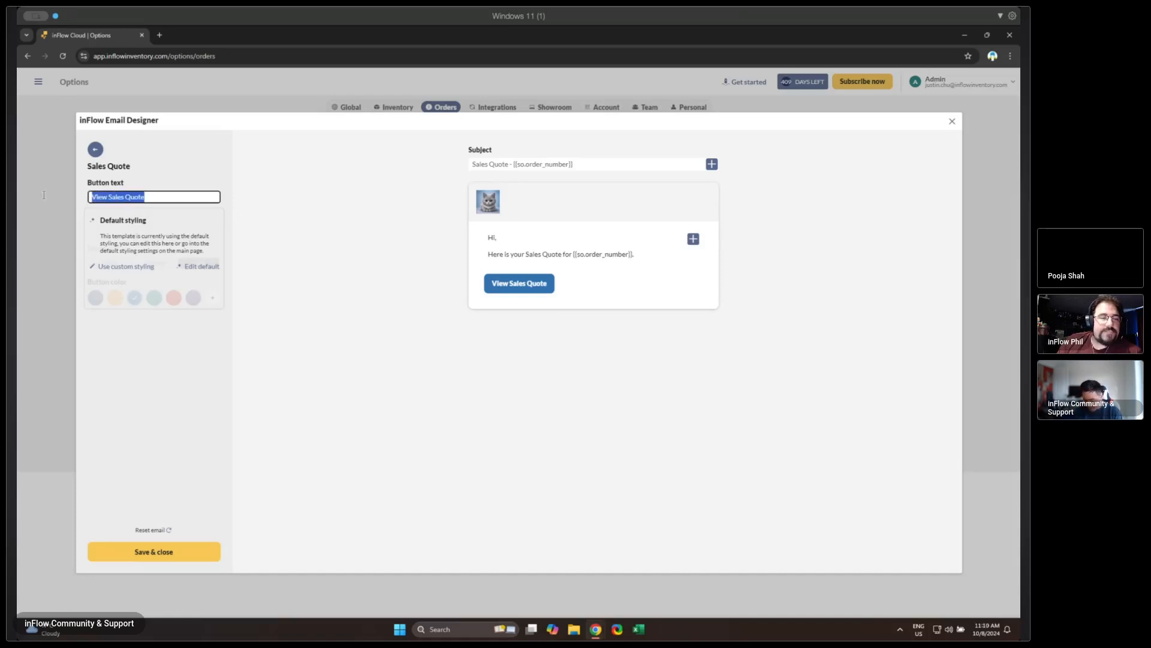
{"action": "type", "text": "open link"}
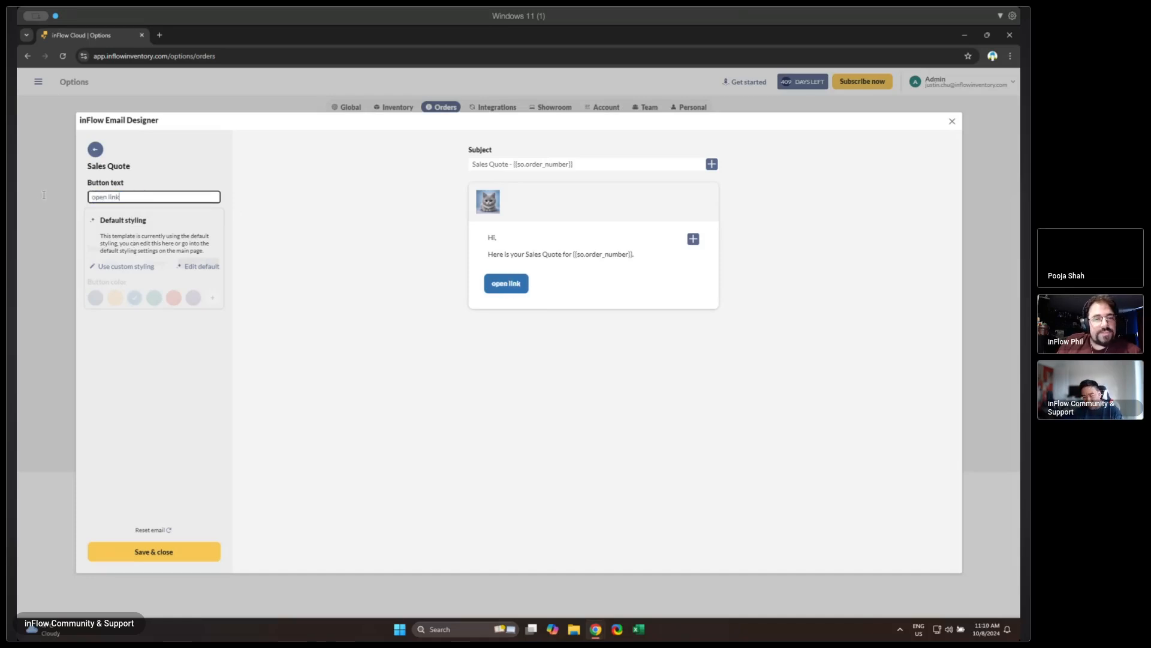
{"action": "key", "text": "BackSpace"}
{"action": "key", "text": "BackSpace"}
{"action": "key", "text": "BackSpace"}
{"action": "key", "text": "BackSpace"}
{"action": "key", "text": "BackSpace"}
{"action": "key", "text": "BackSpace"}
{"action": "key", "text": "BackSpace"}
{"action": "key", "text": "BackSpace"}
{"action": "key", "text": "BackSpace"}
{"action": "type", "text": "o"}
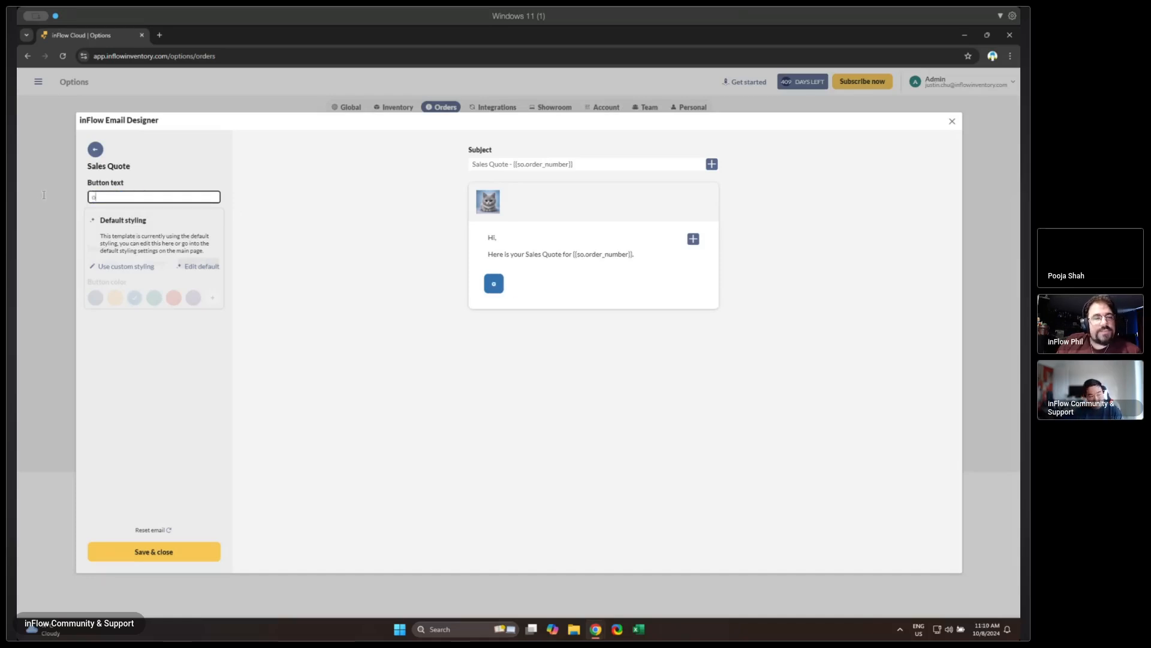
{"action": "type", "text": "pen Sales Quote"}
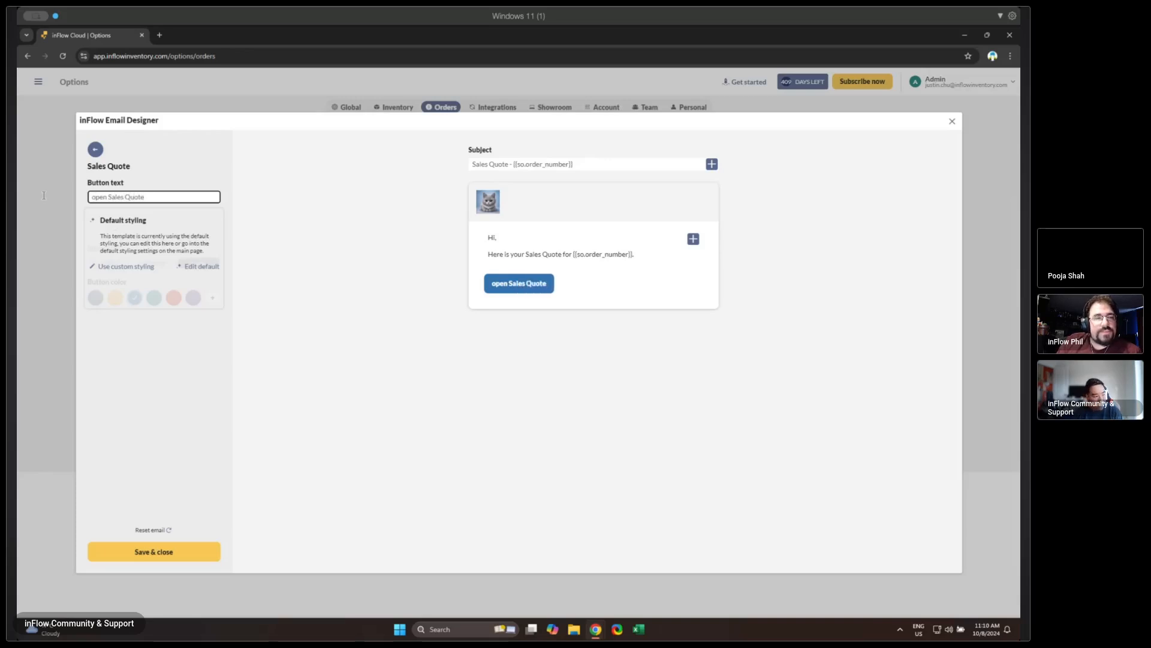
- Switch the Sales Quote template to custom styling and use plus-plan-icon.png as its header image
{"action": "left_click", "coordinate": [137, 269]}
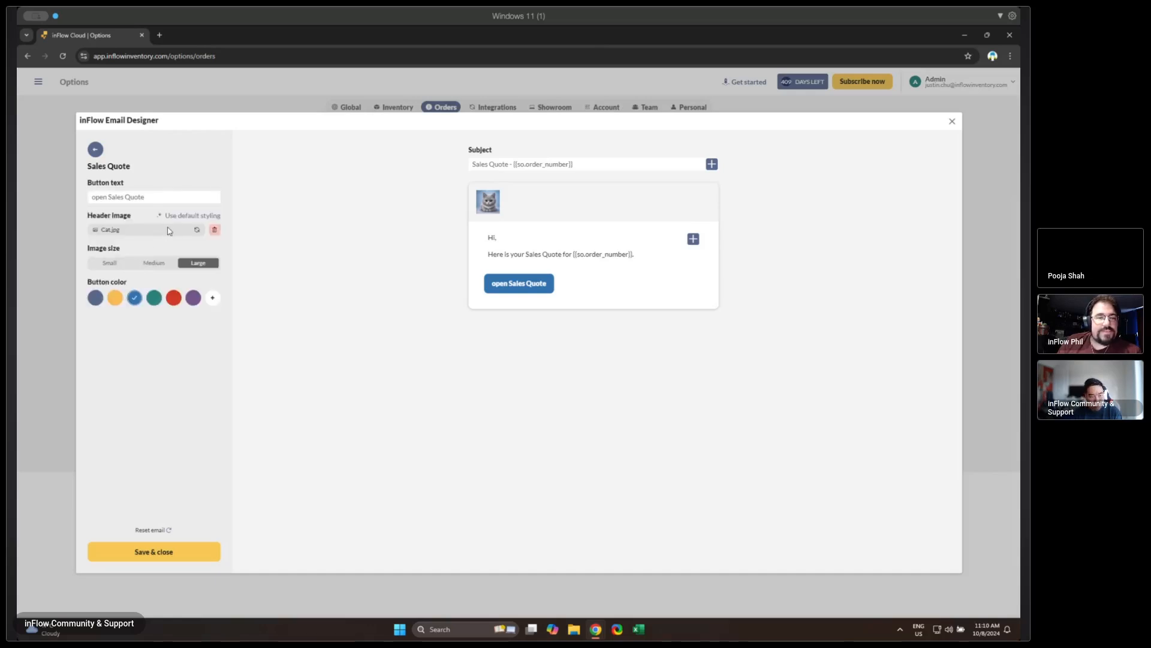
{"action": "left_click", "coordinate": [169, 231]}
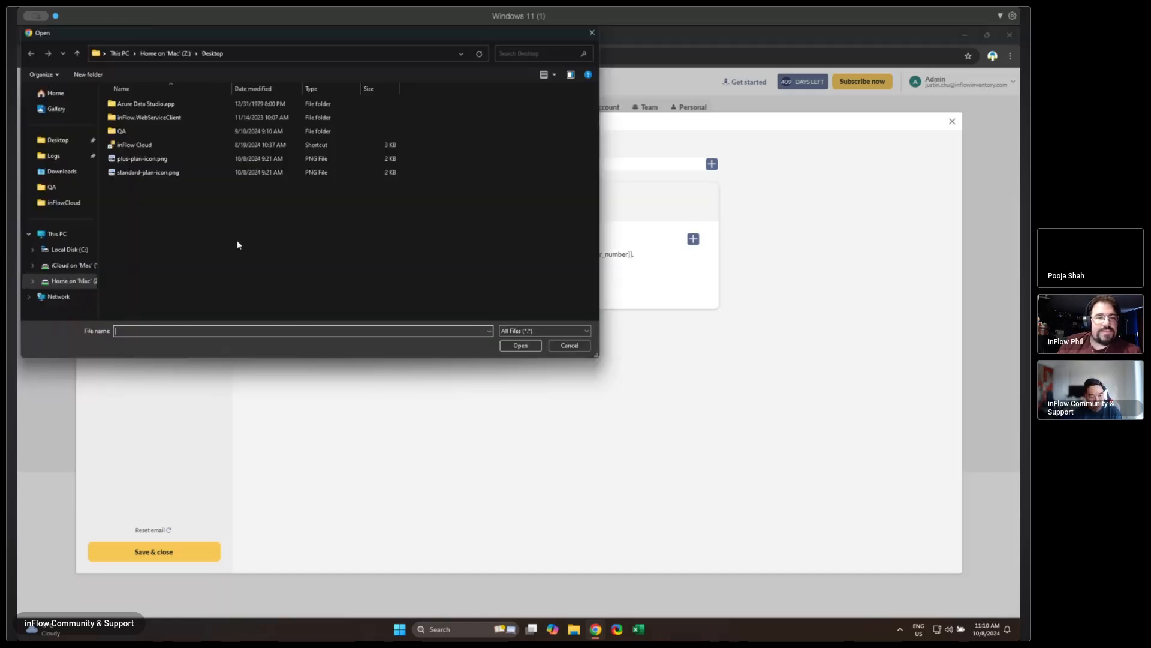
{"action": "left_click", "coordinate": [157, 159]}
{"action": "double_click", "coordinate": [158, 160]}
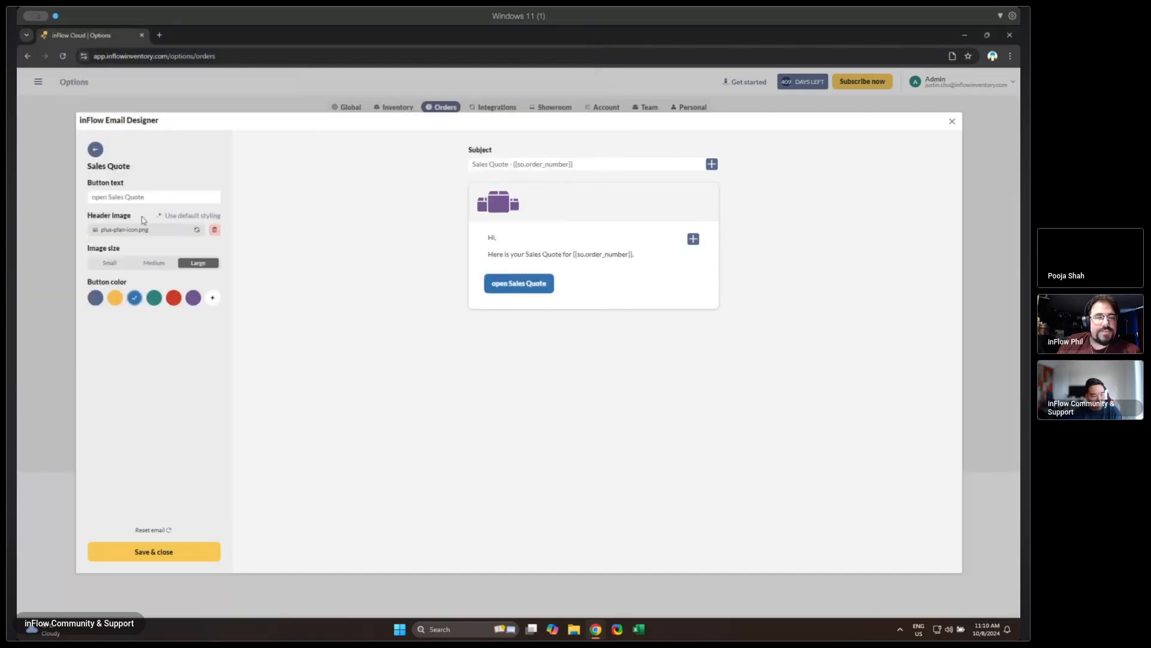
- Replace the Sales Quote template's header image with standard-plan-icon.png from the Desktop folder
{"action": "left_click", "coordinate": [133, 233]}
{"action": "left_click", "coordinate": [149, 172]}
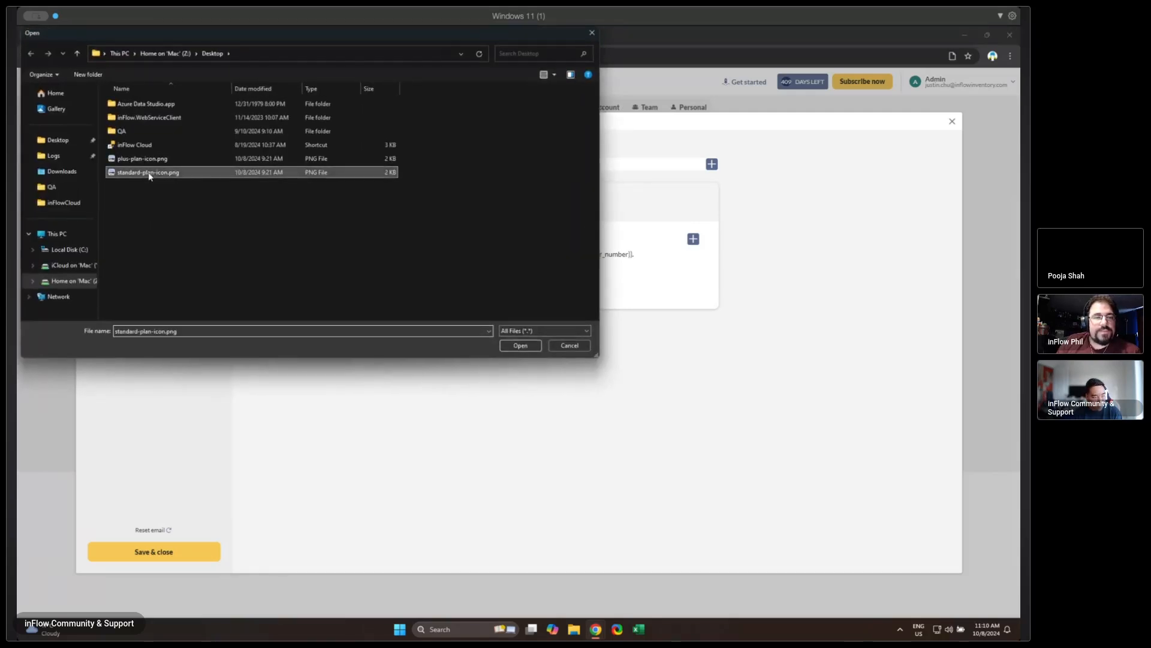
{"action": "double_click", "coordinate": [149, 172]}
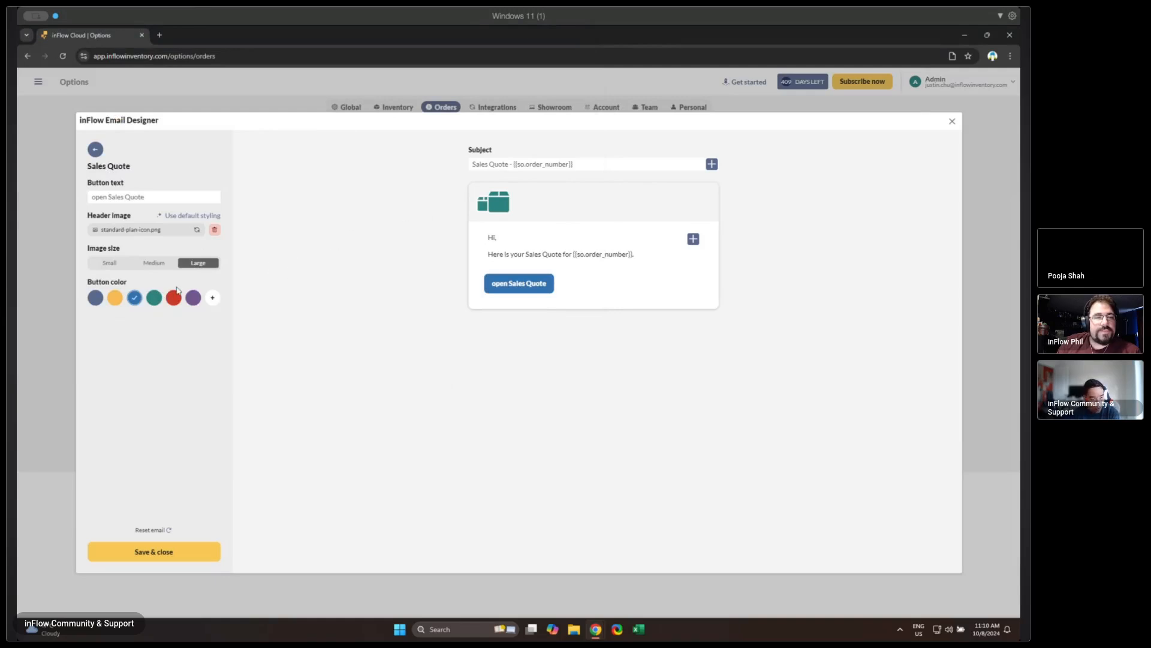
- Set the Sales Quote button color to a custom bright green, then save the template and close the Email Designer
{"action": "left_click", "coordinate": [211, 298]}
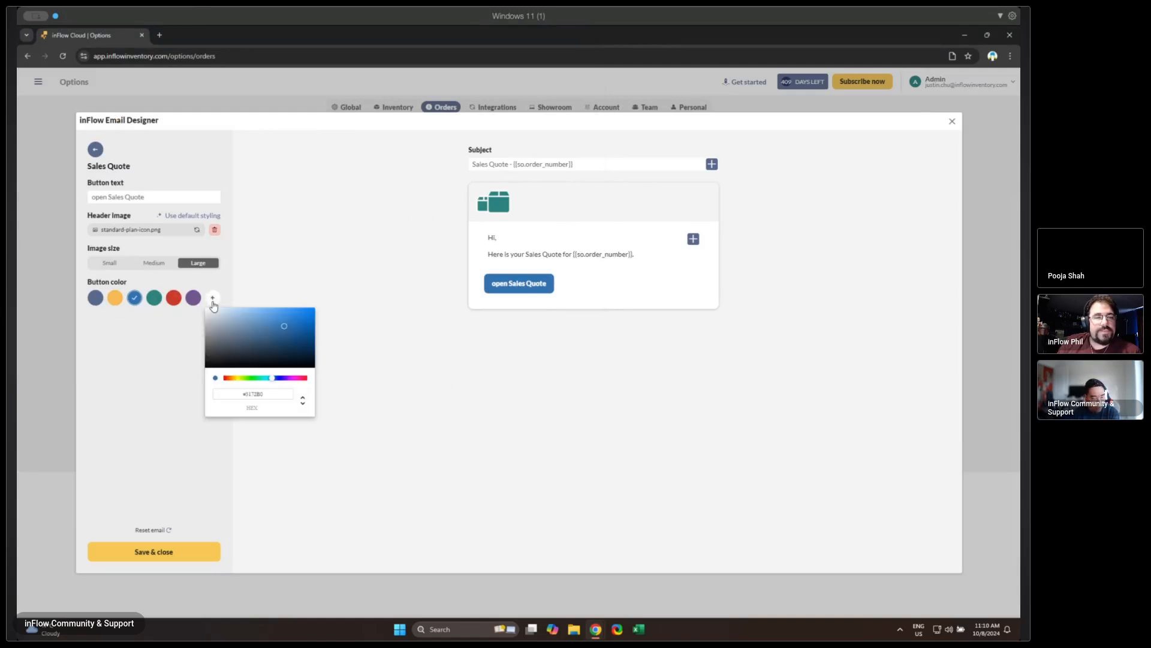
{"action": "left_click", "coordinate": [251, 377]}
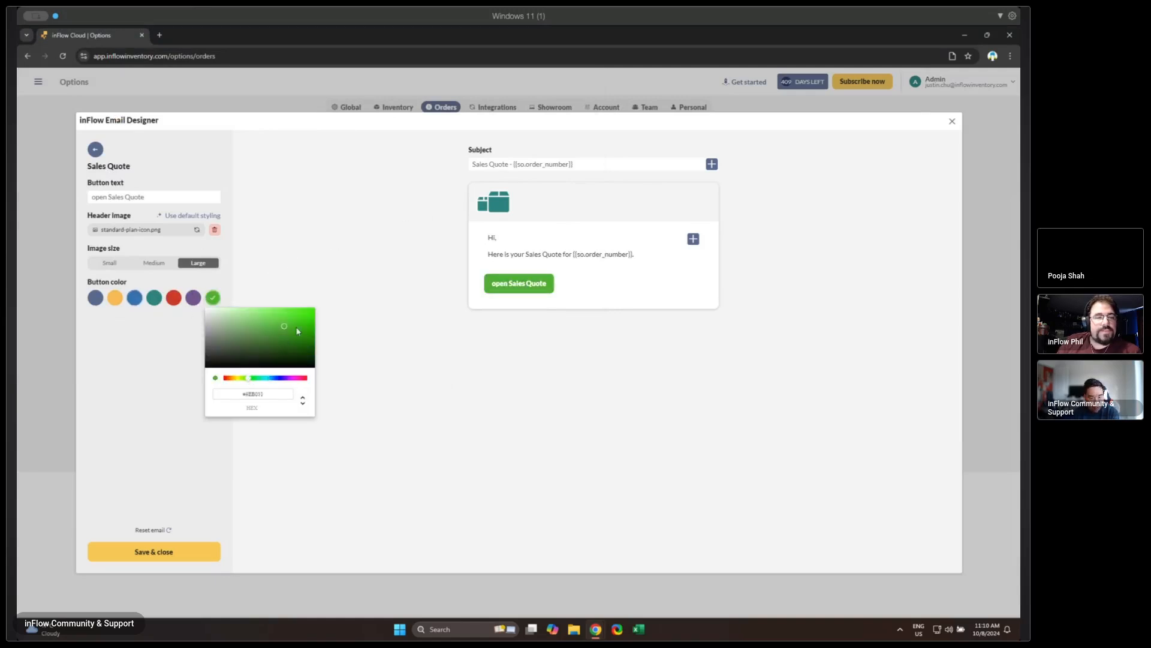
{"action": "left_click", "coordinate": [304, 316]}
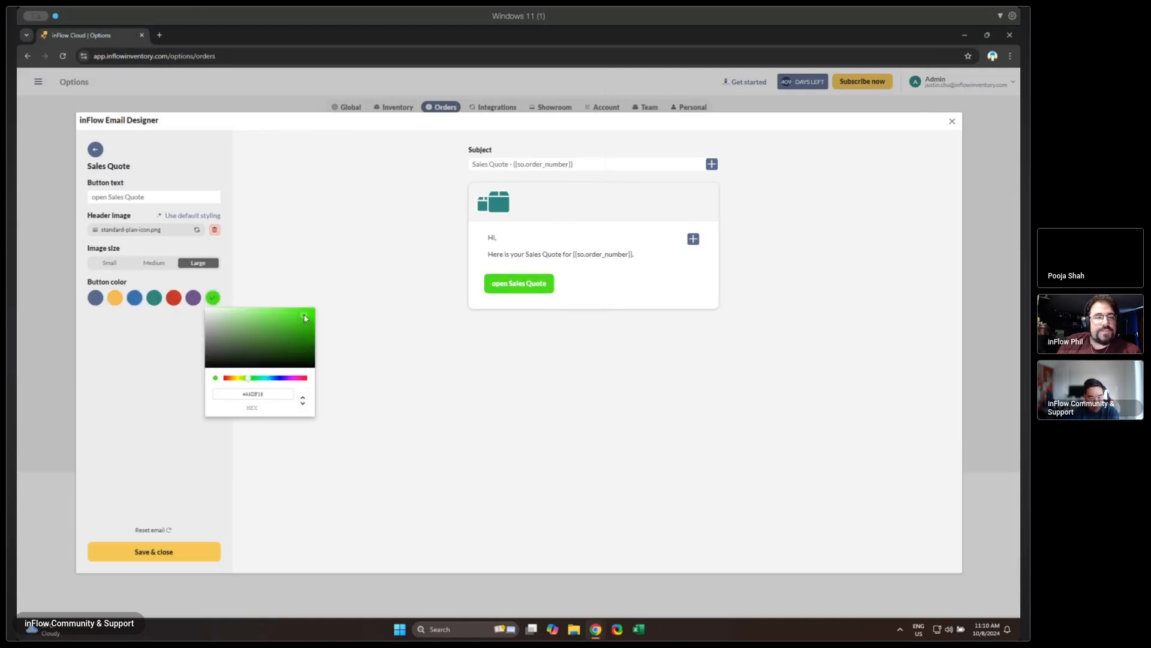
{"action": "left_click", "coordinate": [367, 418]}
{"action": "left_click", "coordinate": [177, 561]}
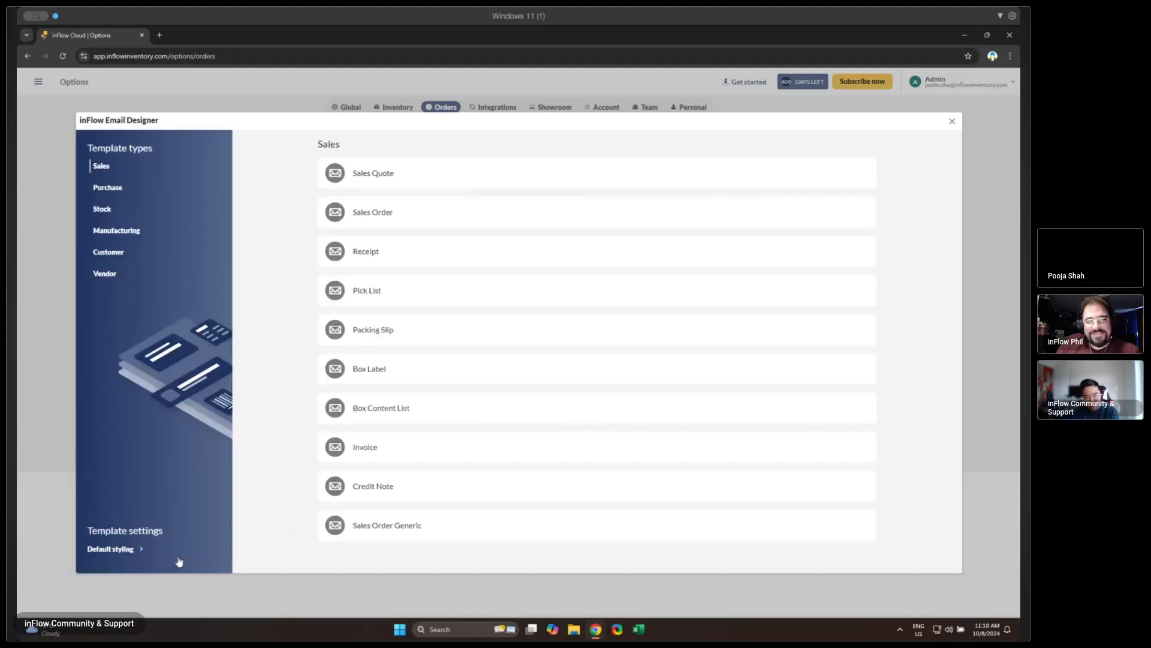
{"action": "left_click", "coordinate": [953, 122]}
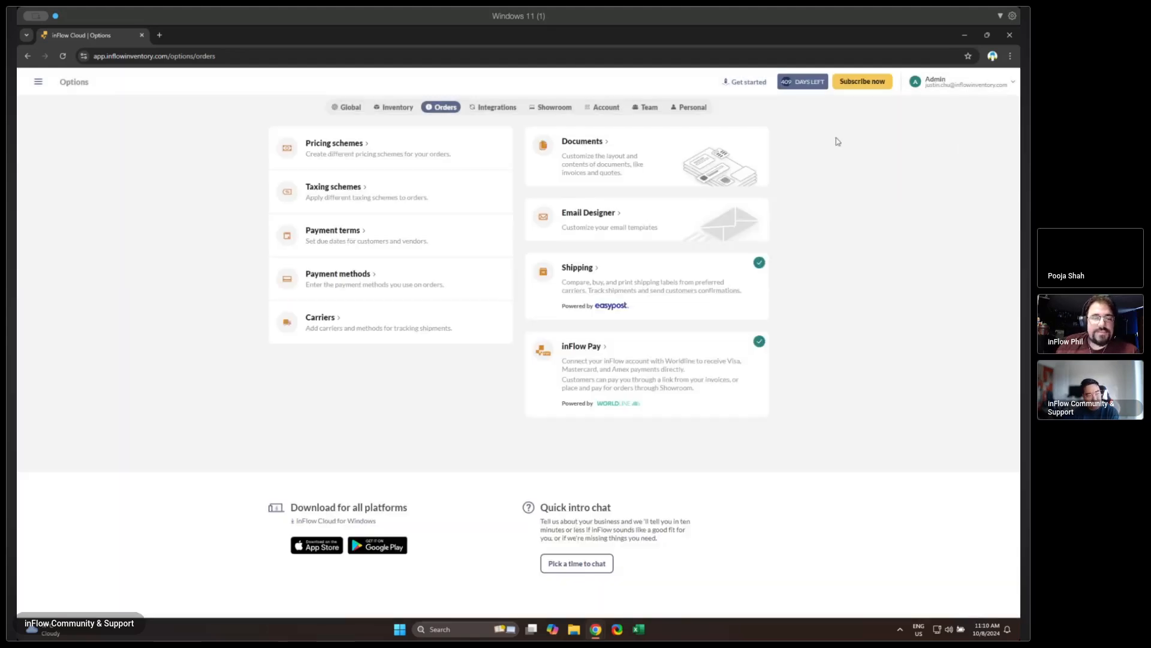
- Reopen the Sales Quote template in the Email Designer to review its saved styling, then close the designer
{"action": "left_click", "coordinate": [37, 83]}
{"action": "left_click", "coordinate": [606, 229]}
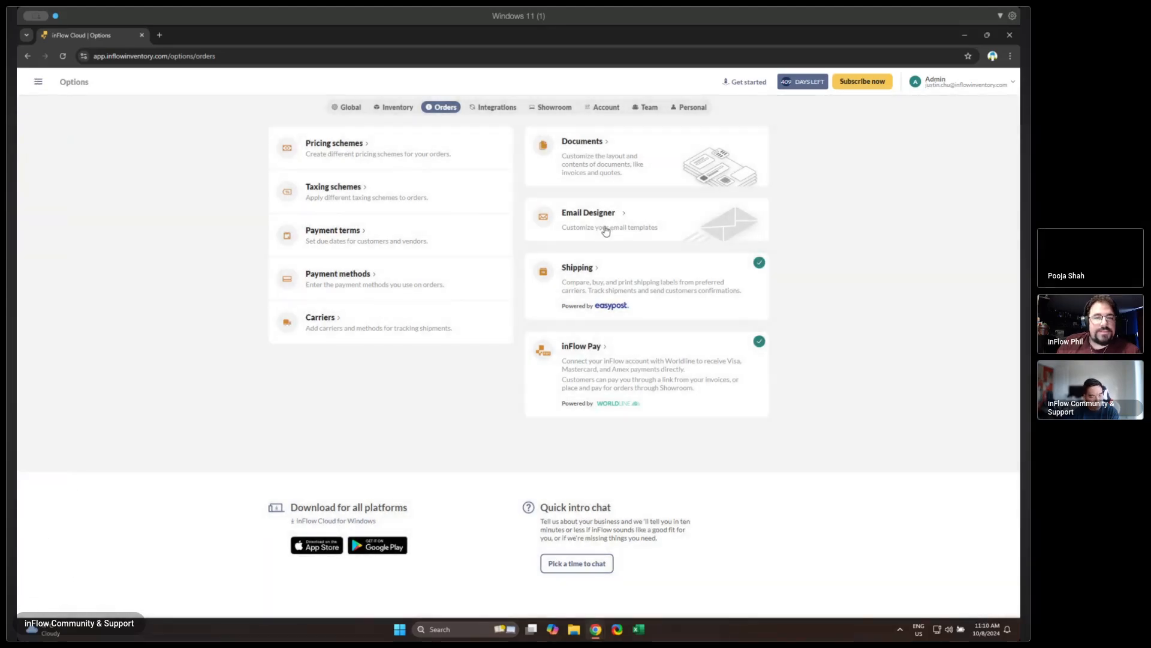
{"action": "left_click", "coordinate": [606, 229]}
{"action": "left_click", "coordinate": [432, 180]}
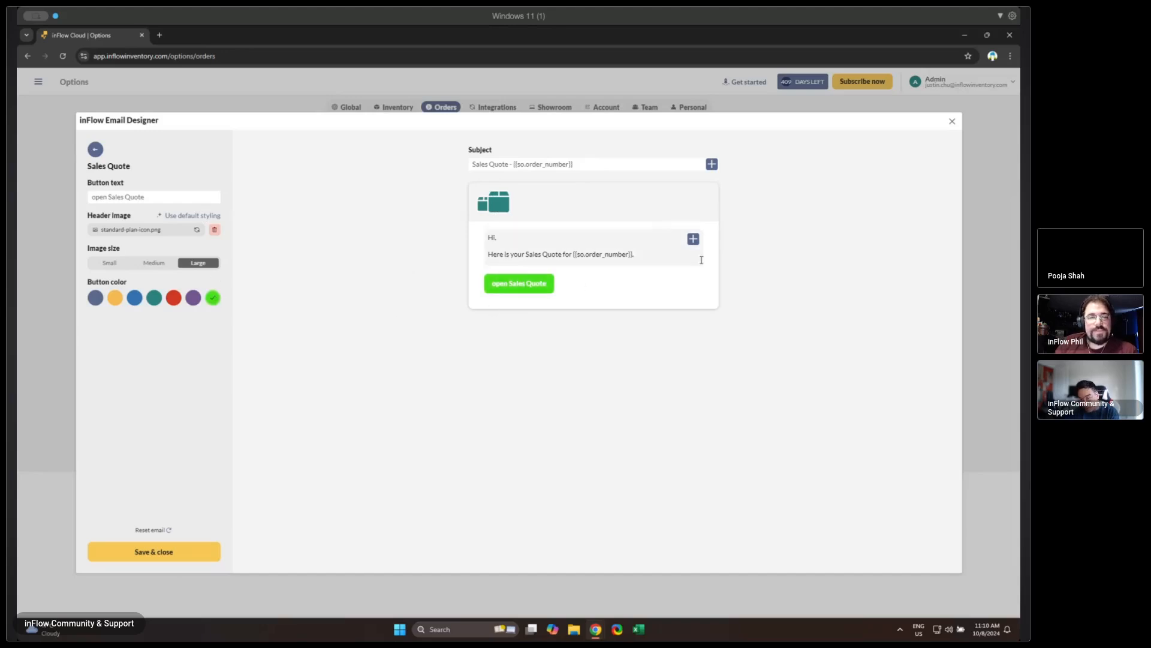
{"action": "left_click", "coordinate": [953, 123]}
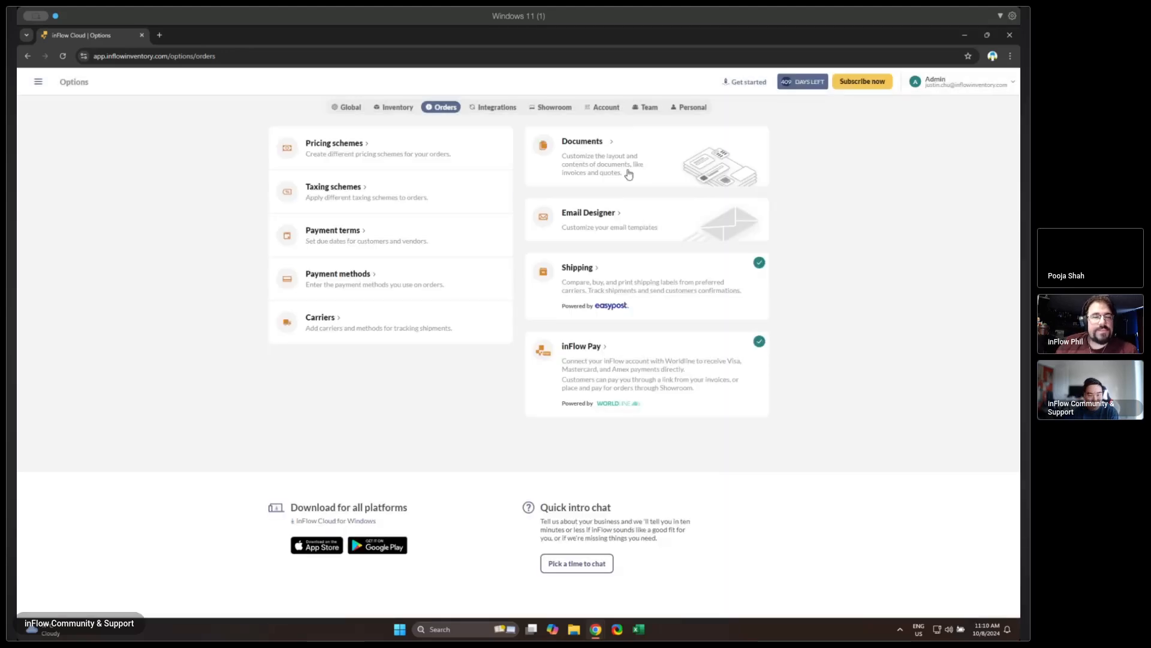
{"action": "left_click", "coordinate": [40, 81]}
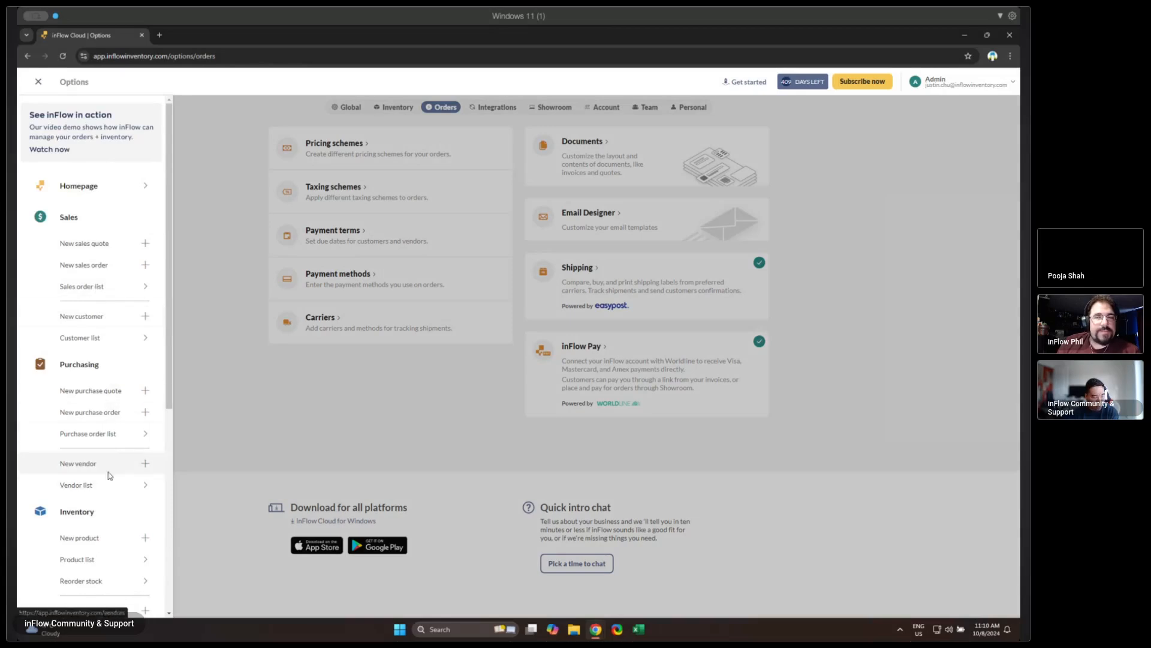
{"action": "left_click", "coordinate": [100, 287]}
{"action": "left_click", "coordinate": [416, 216]}
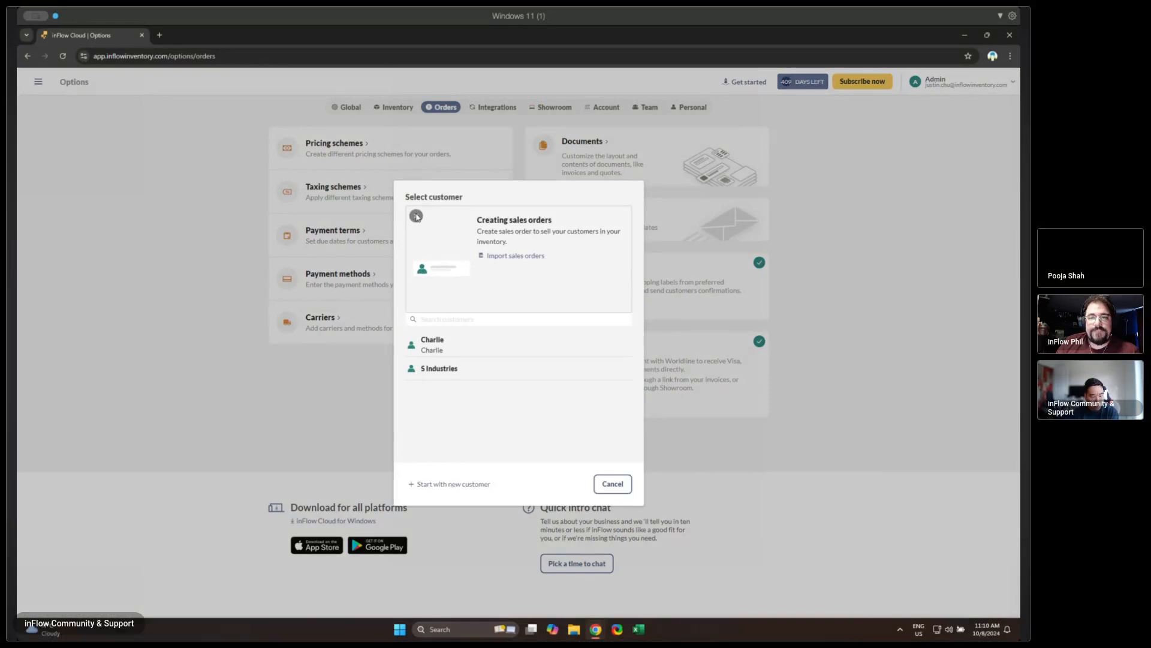
{"action": "left_click", "coordinate": [613, 430]}
- Create a new sales quote for the first listed customer and add the product bubbly
{"action": "left_click", "coordinate": [38, 82]}
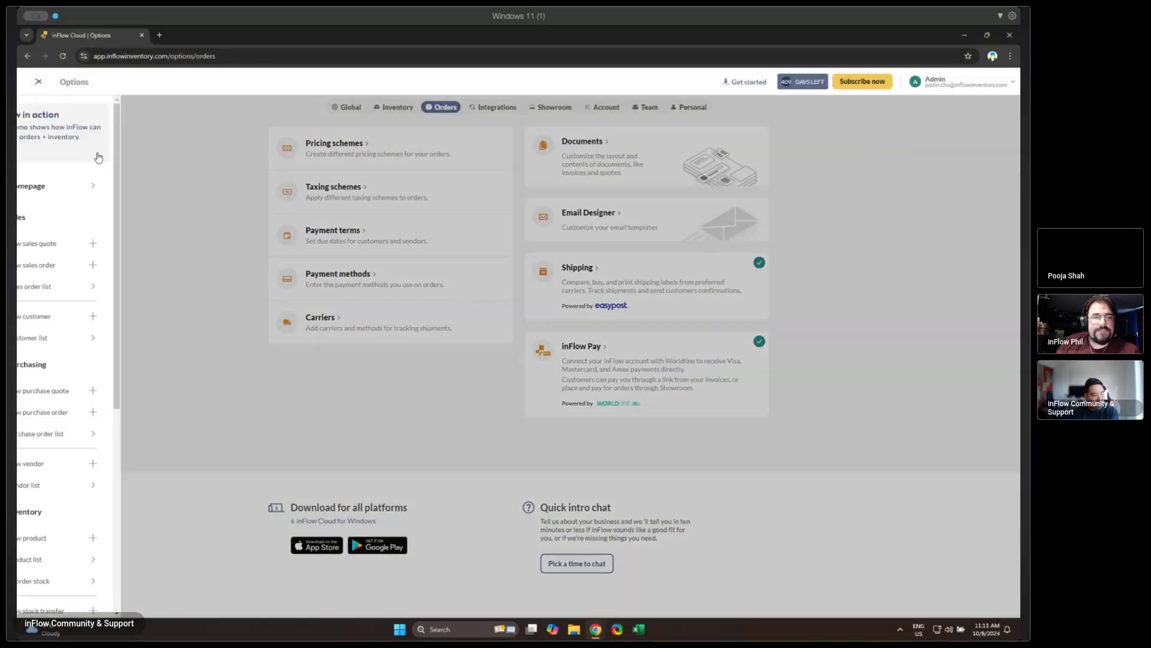
{"action": "left_click", "coordinate": [98, 246]}
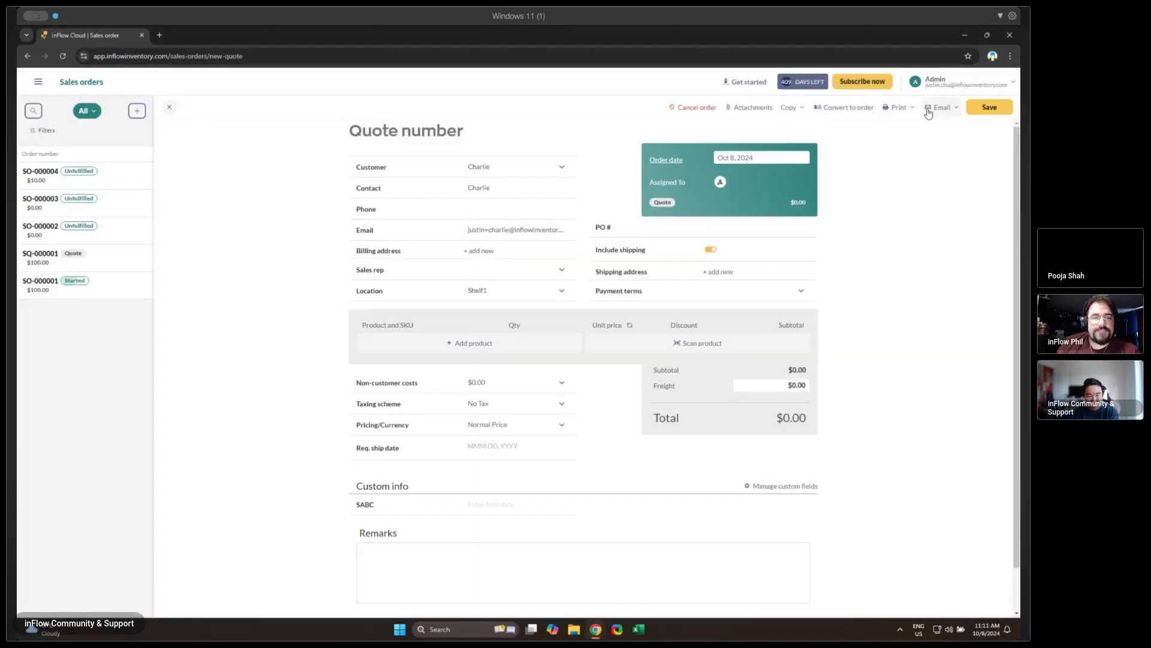
{"action": "left_click", "coordinate": [501, 346]}
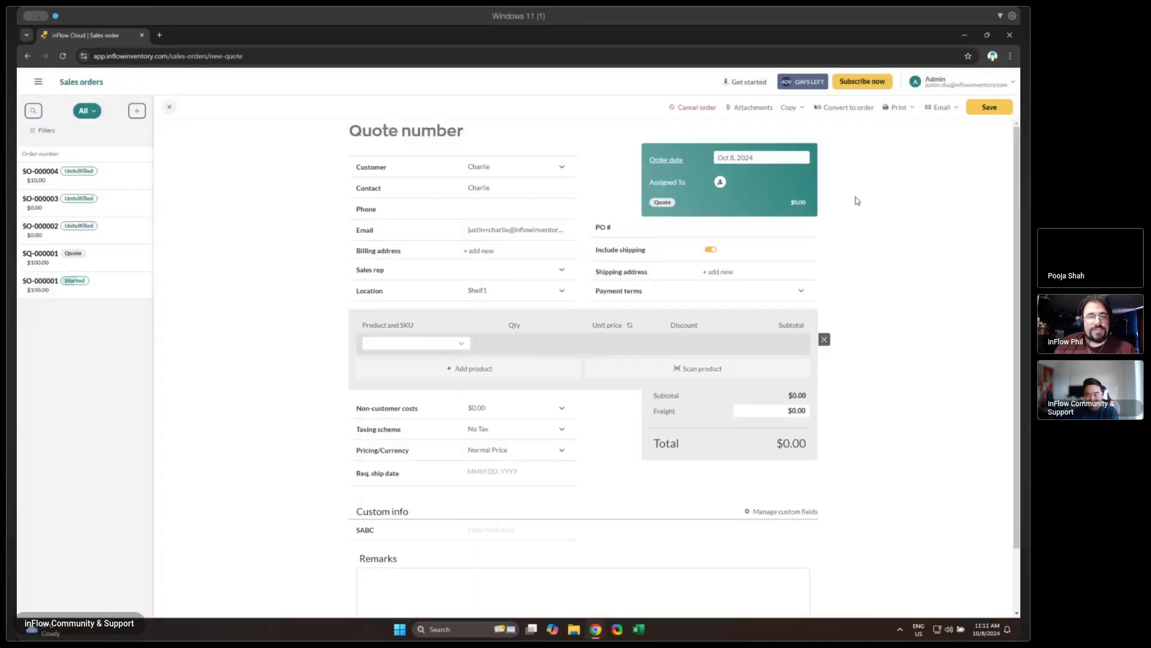
- Request the sales quote email for the new quote and save the quote
{"action": "left_click", "coordinate": [938, 108]}
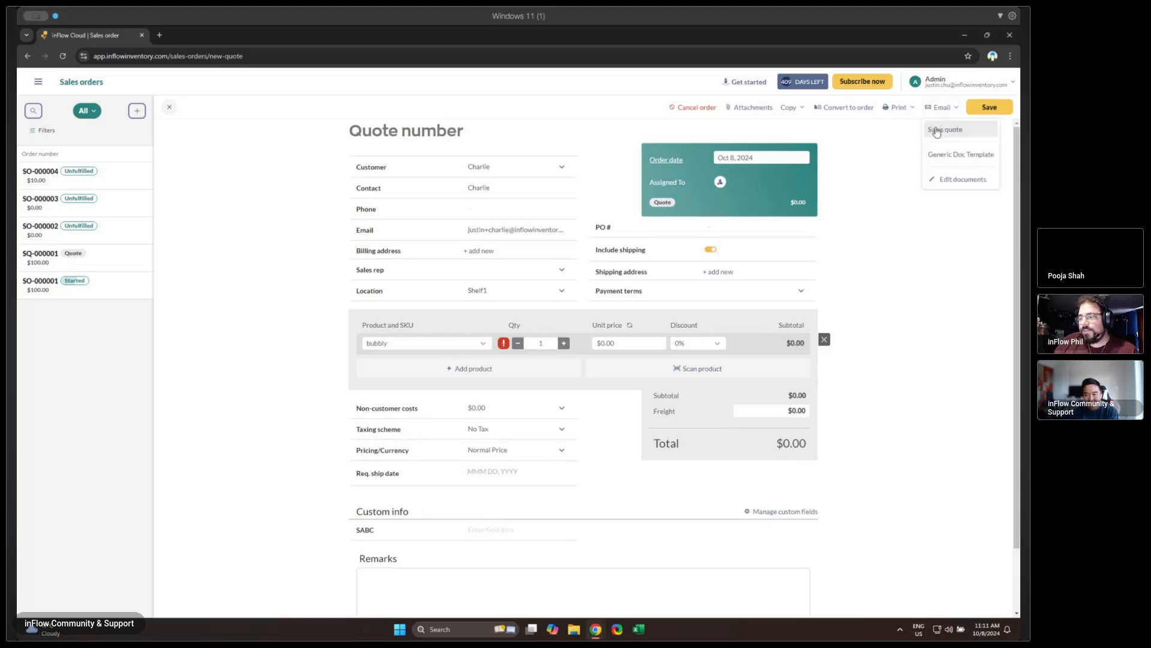
{"action": "left_click", "coordinate": [937, 131]}
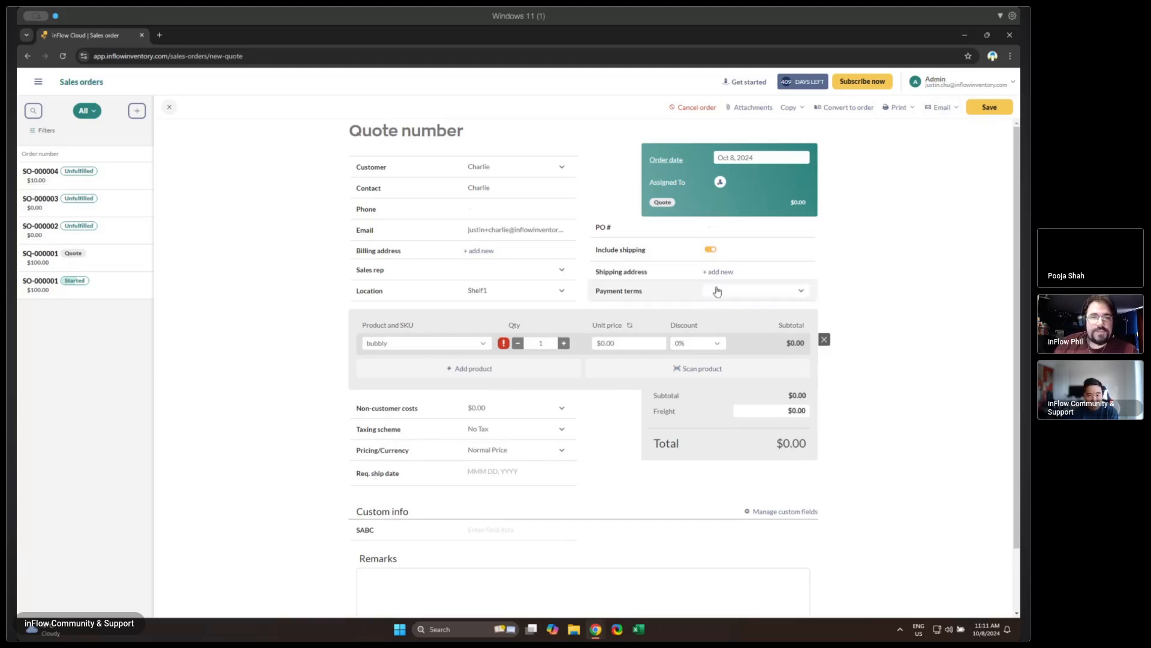
{"action": "left_click", "coordinate": [936, 109]}
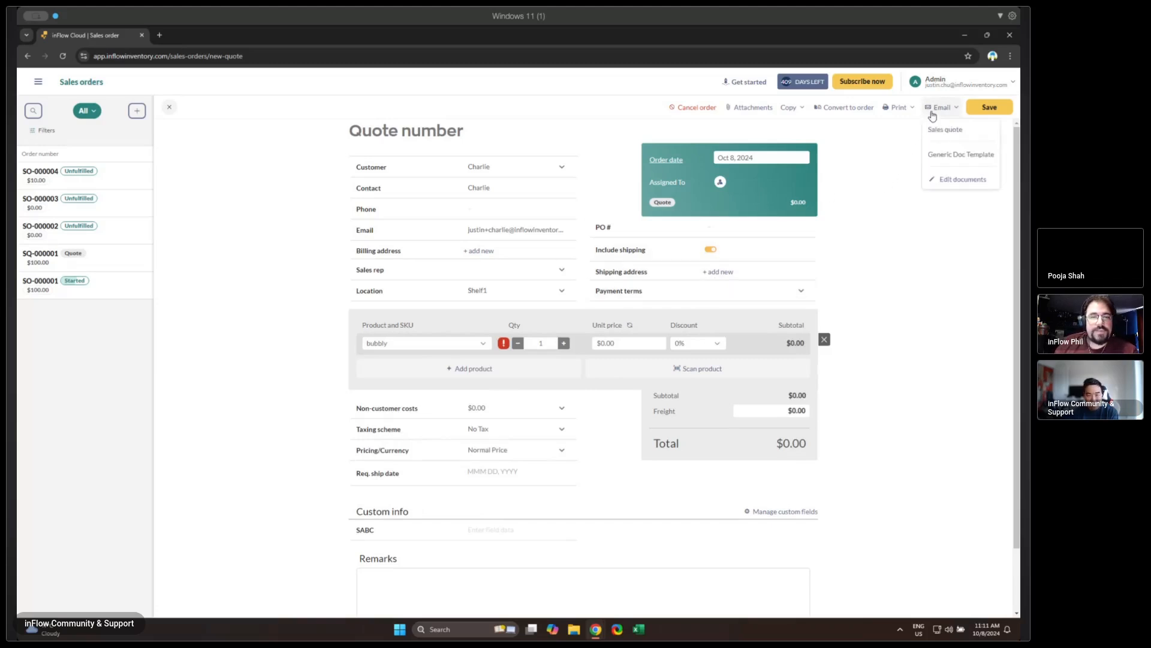
{"action": "left_click", "coordinate": [938, 128]}
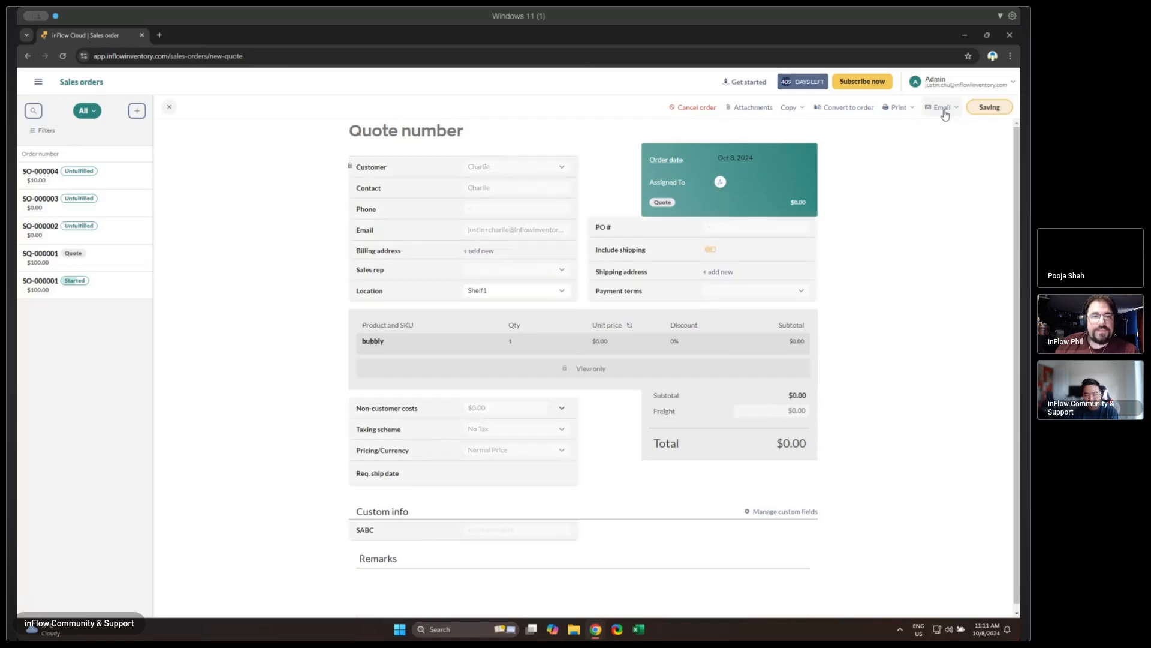
- Preview the sales quote email to check its custom header image and button, then cancel without sending it
{"action": "left_click", "coordinate": [946, 115]}
{"action": "left_click", "coordinate": [979, 109]}
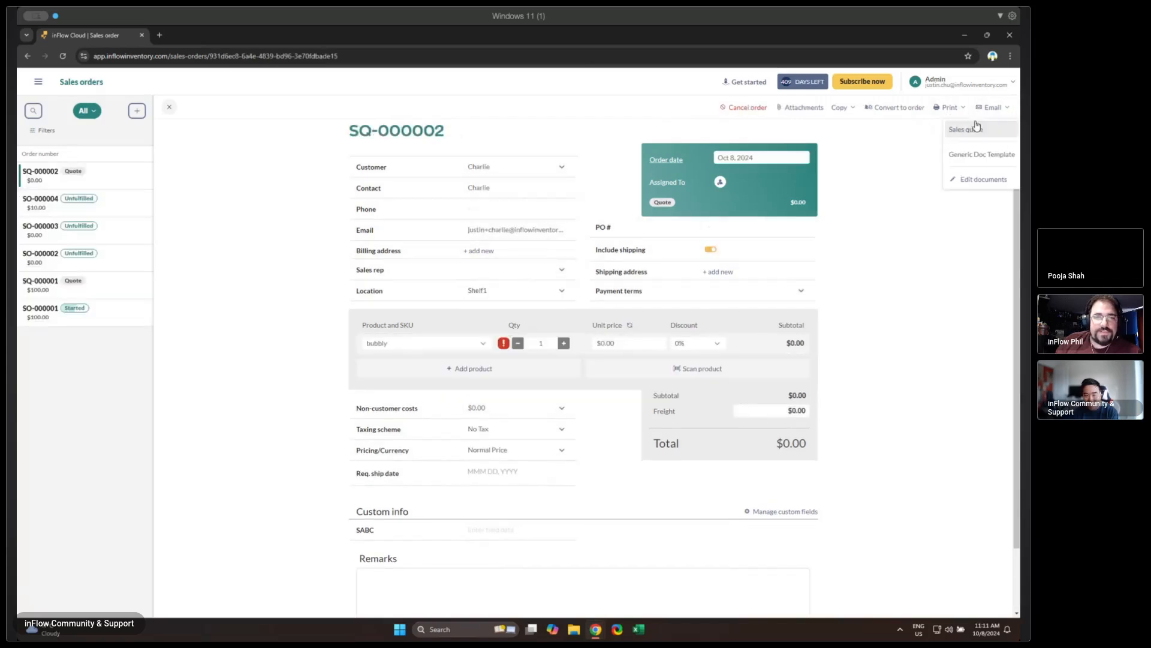
{"action": "left_click", "coordinate": [977, 127]}
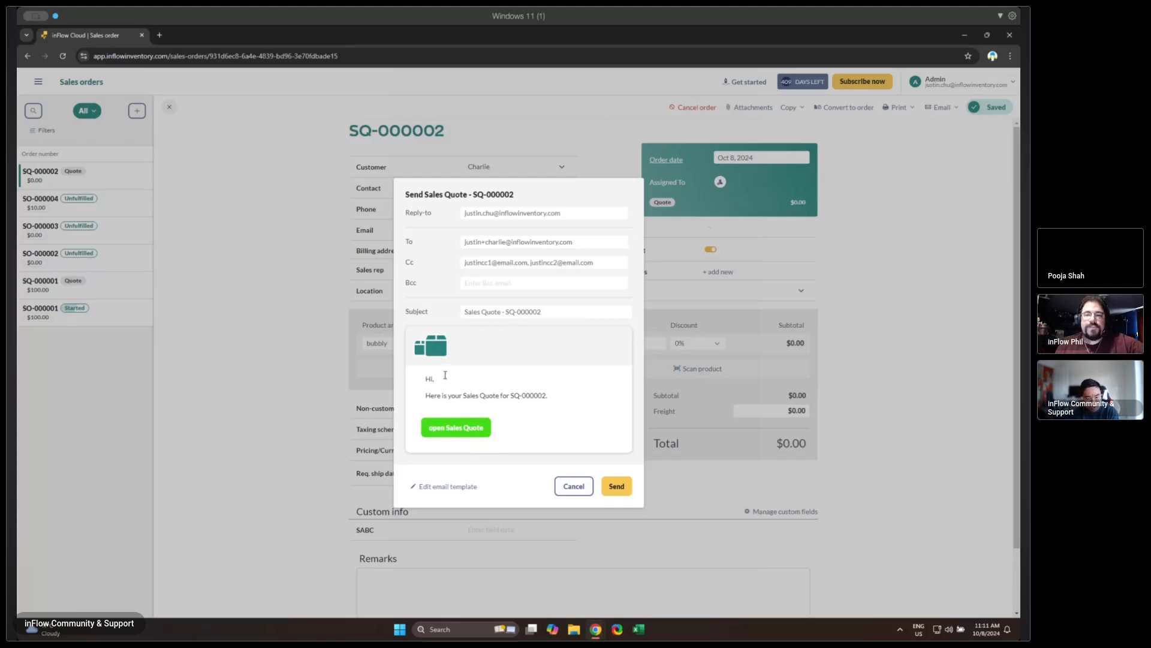
{"action": "left_click", "coordinate": [563, 484]}
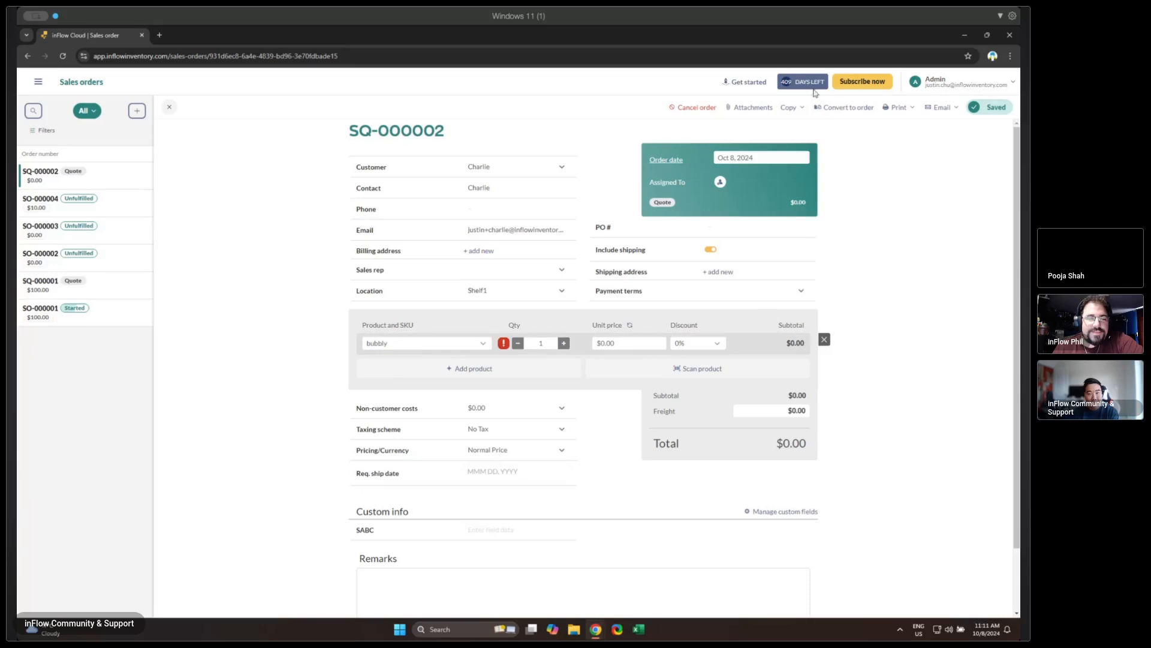
- Switch to the Email designer Webinar presentation in Google Slides, widen its window and go to slide 12
{"action": "left_click", "coordinate": [992, 35]}
{"action": "left_click", "coordinate": [600, 35]}
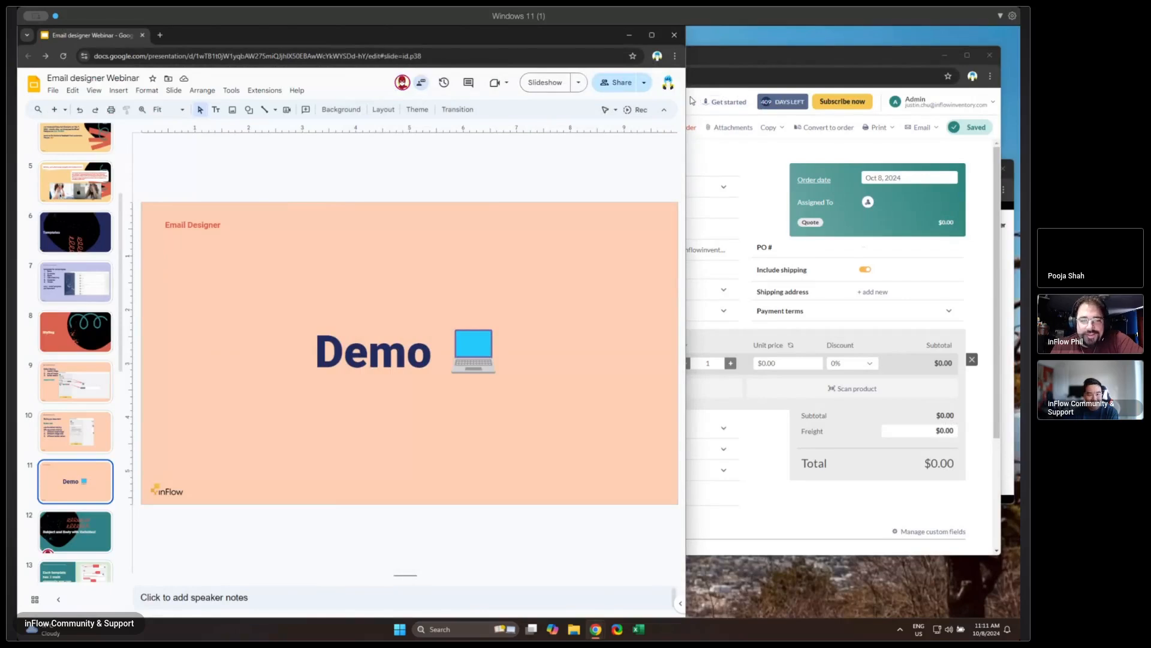
{"action": "left_click_drag", "start_coordinate": [686, 131], "coordinate": [973, 131]}
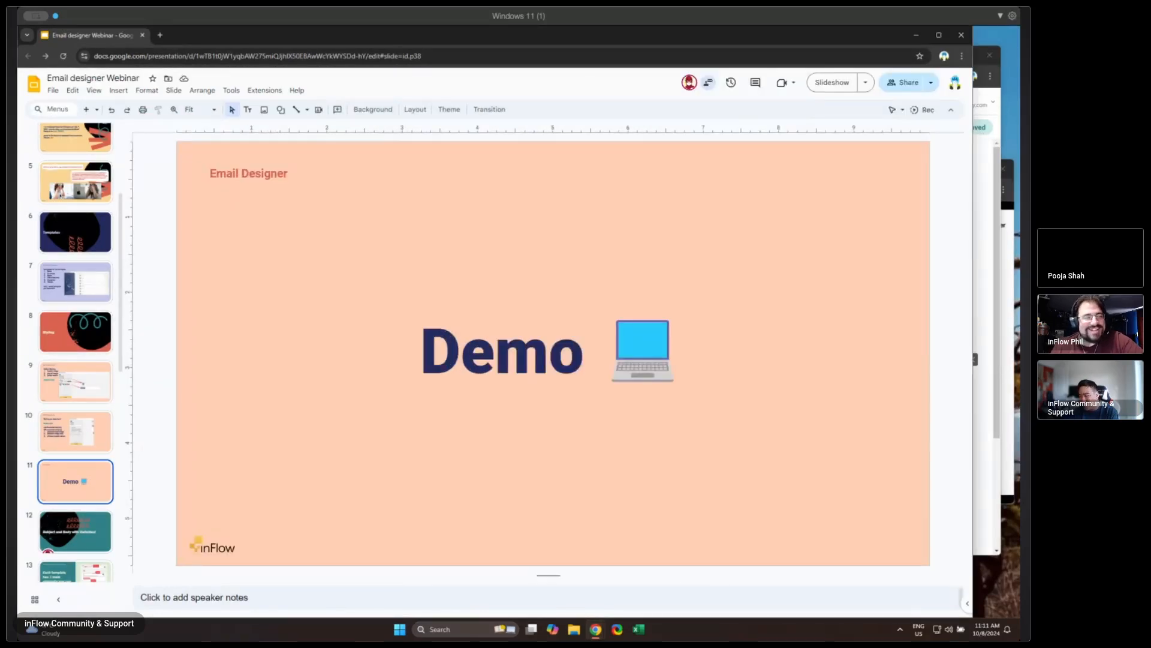
{"action": "left_click", "coordinate": [110, 526]}
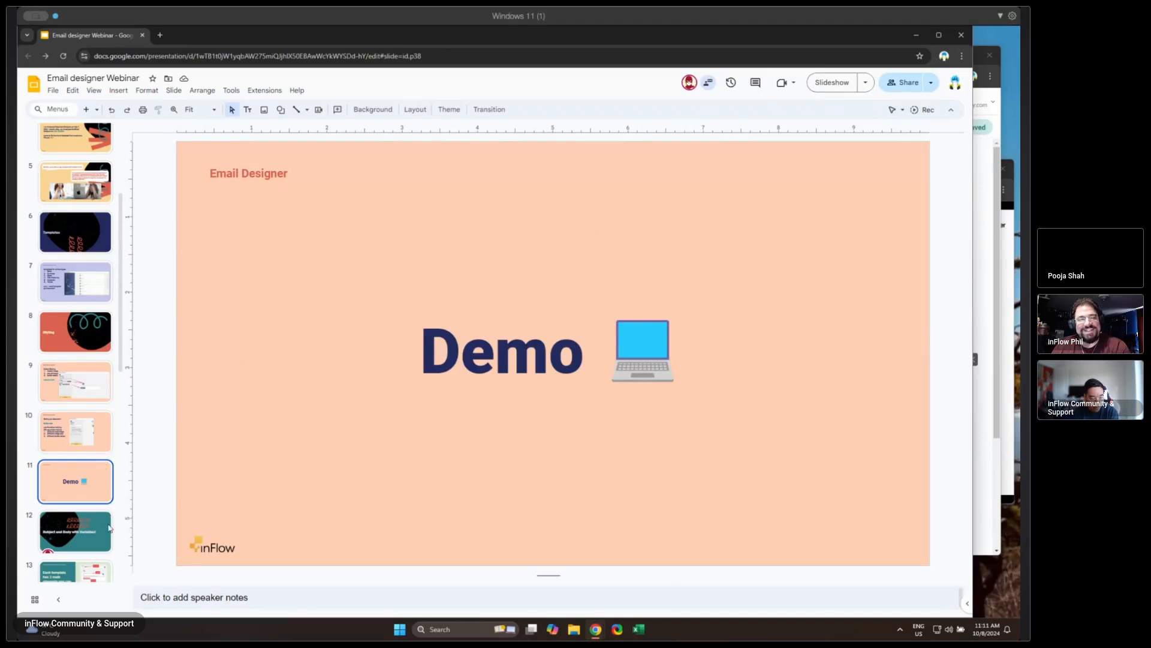
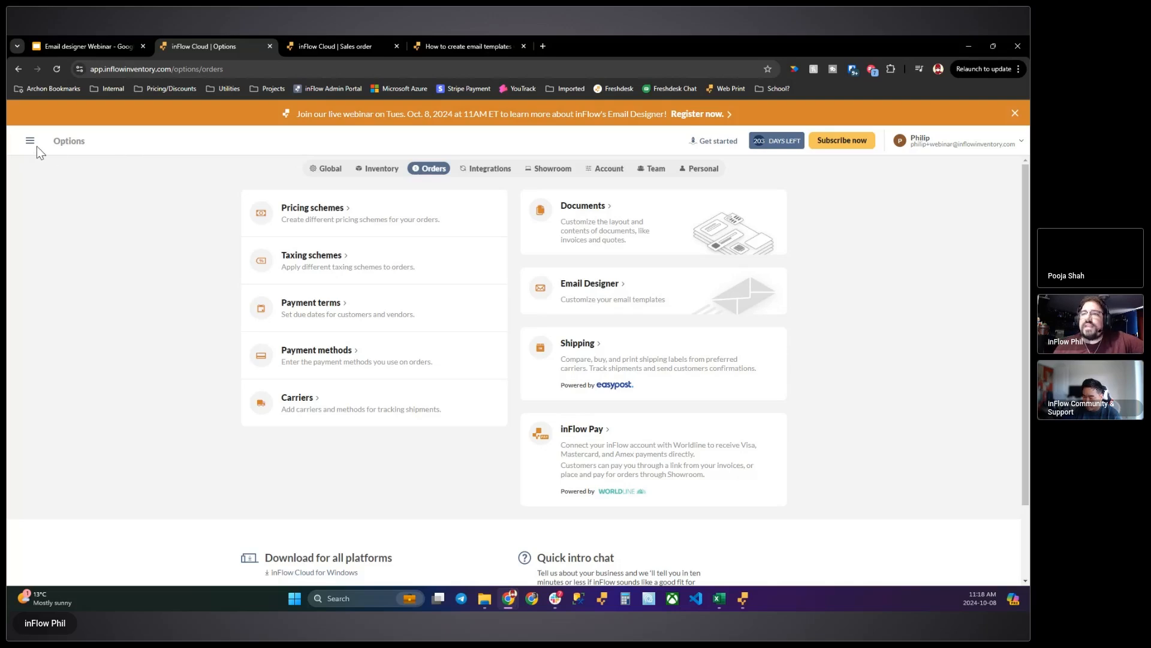
- Open the Email Designer from the order options and open the Sales Order email template
{"action": "scroll", "coordinate": [87, 399], "scroll_direction": "down", "scroll_amount": 5}
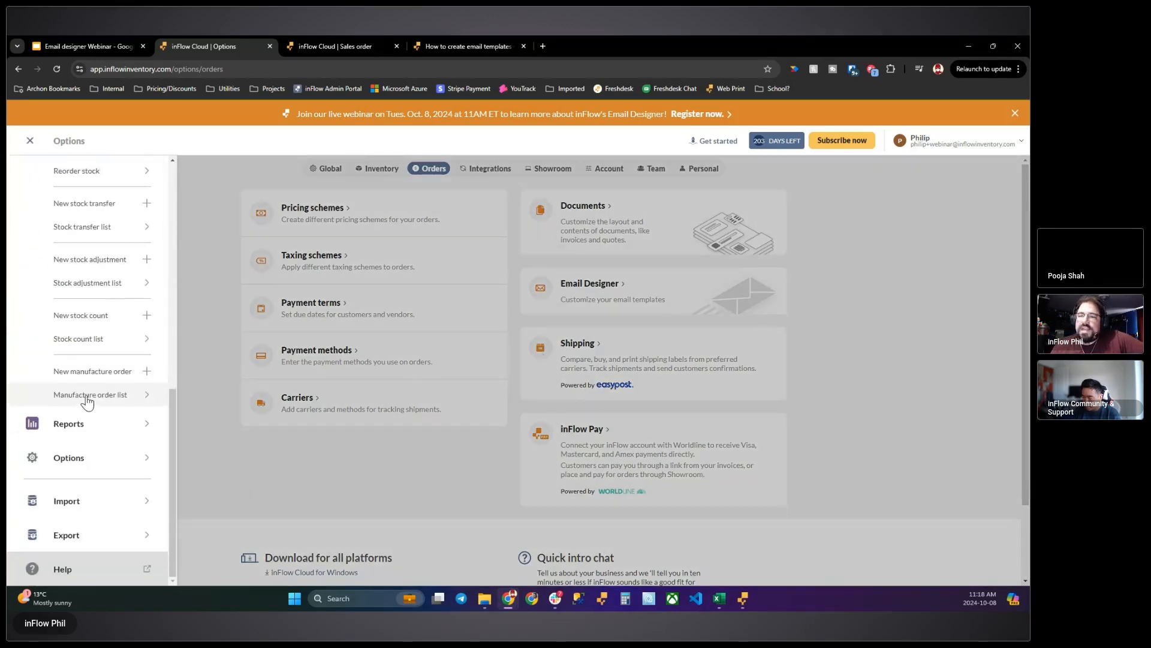
{"action": "left_click", "coordinate": [88, 459]}
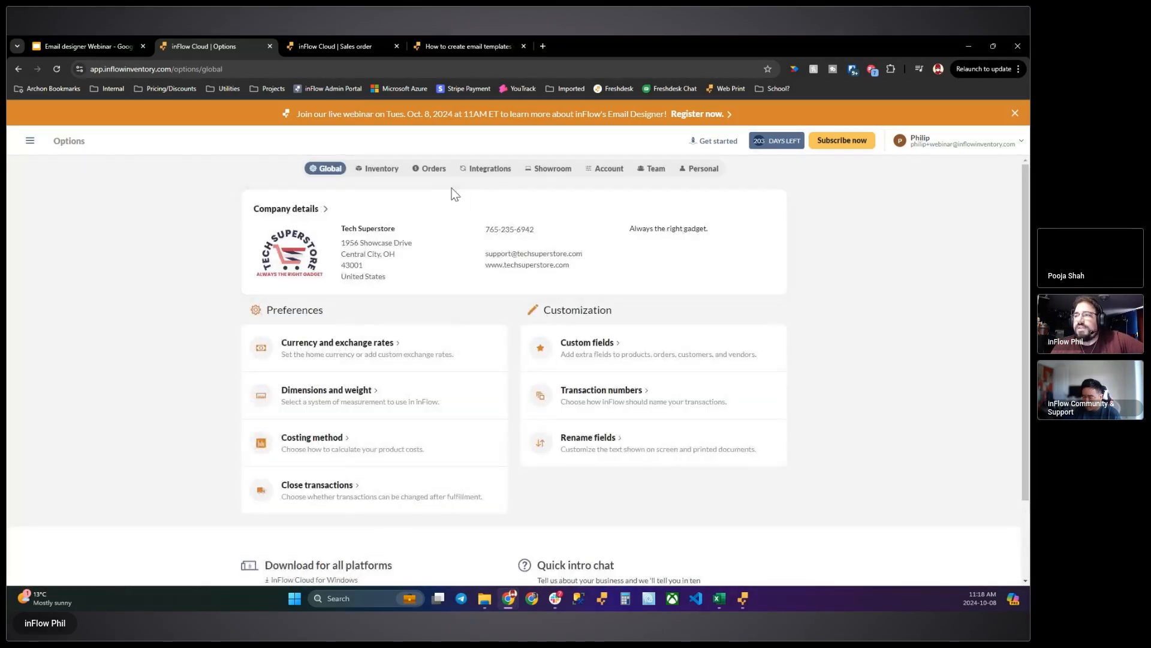
{"action": "left_click", "coordinate": [431, 169]}
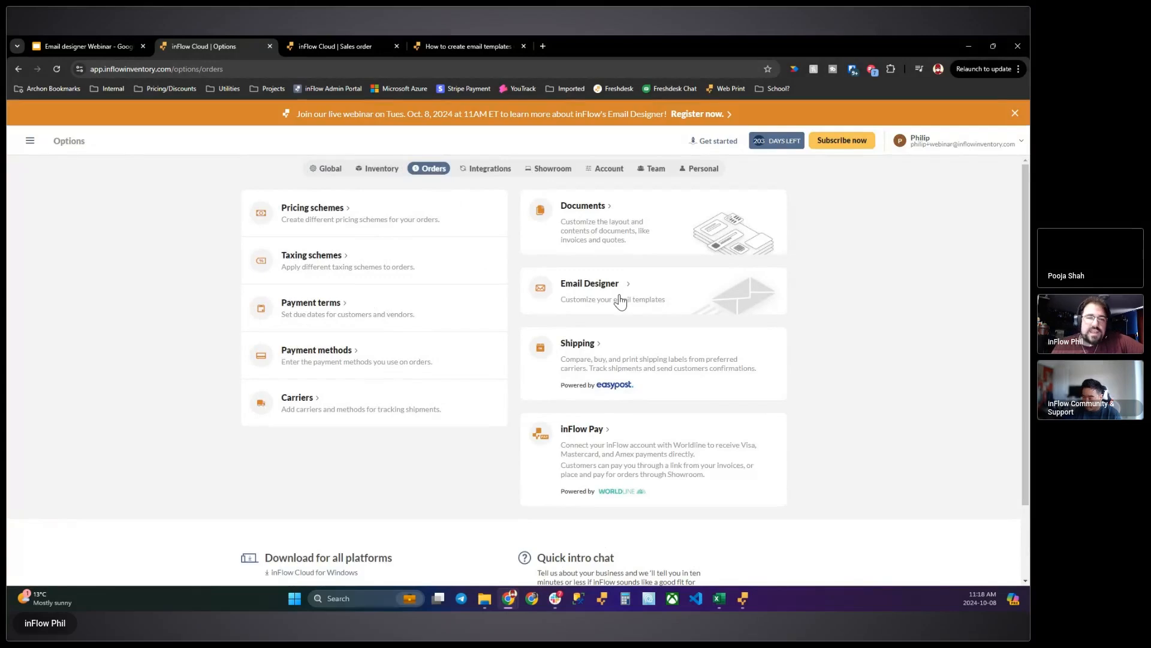
{"action": "left_click", "coordinate": [620, 302]}
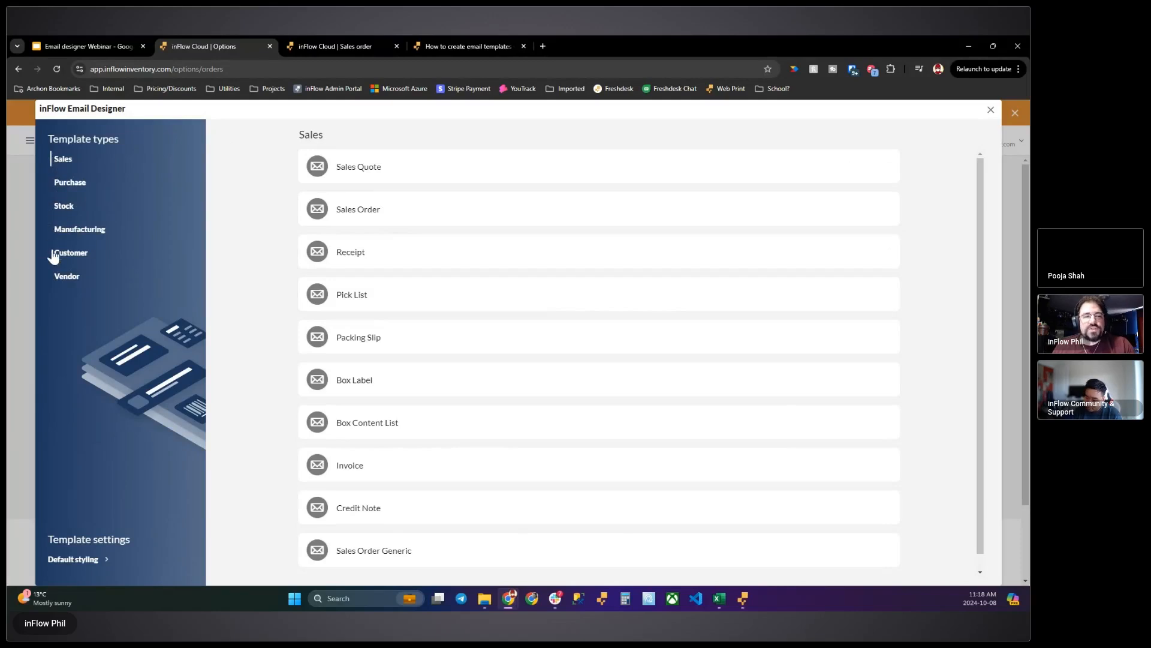
{"action": "left_click", "coordinate": [418, 217]}
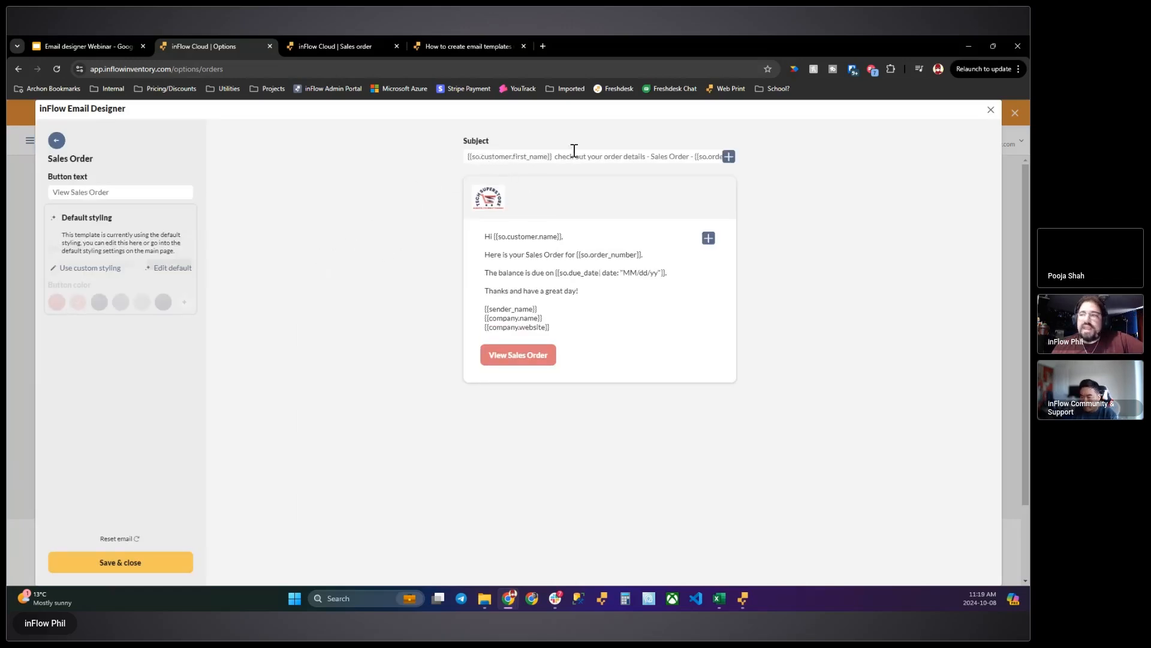
- Look over the Sales Order template's subject, then return to the template list and open the Sales Quote template
{"action": "left_click", "coordinate": [472, 155]}
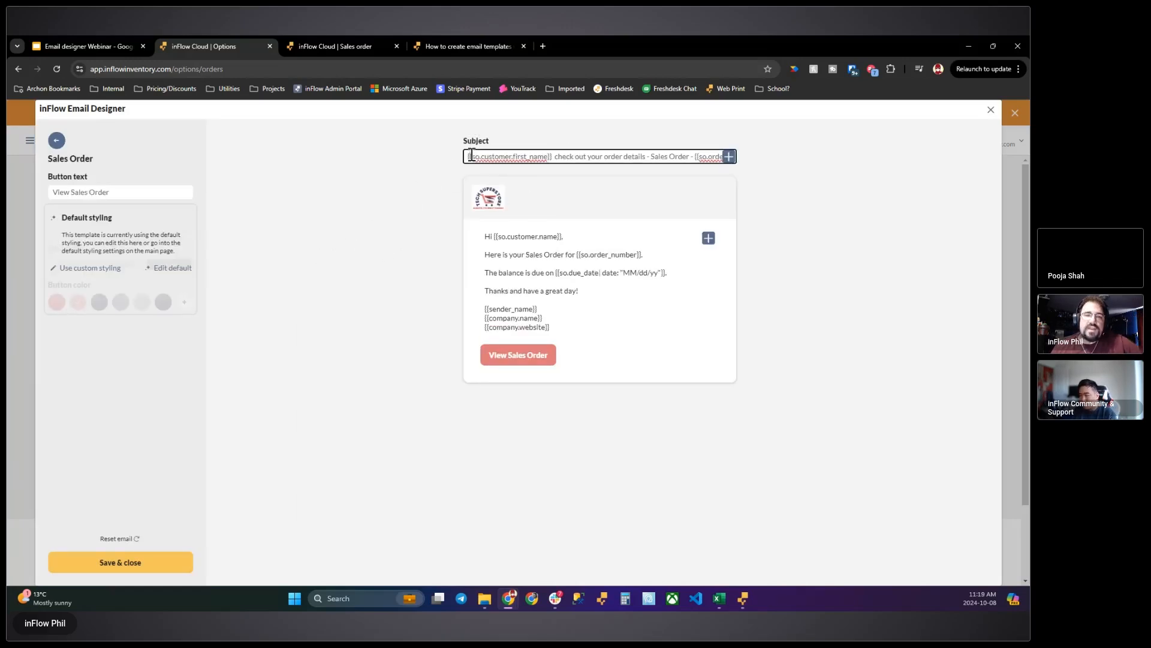
{"action": "key", "text": "ctrl+plus"}
{"action": "key", "text": "ctrl+plus"}
{"action": "key", "text": "ctrl+plus"}
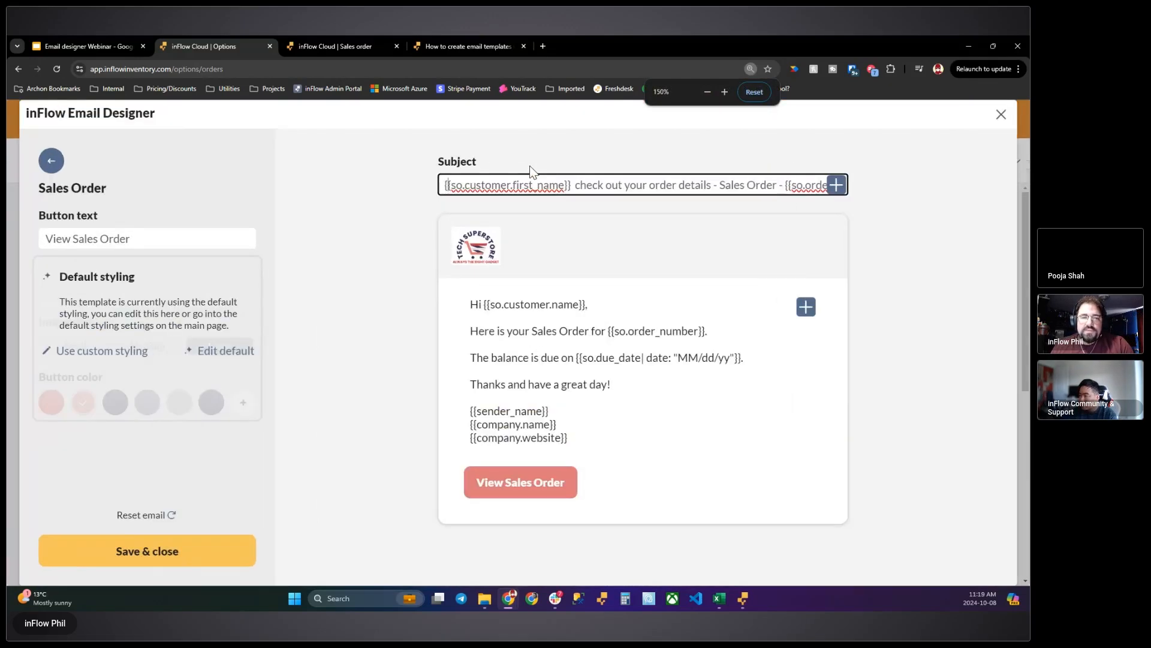
{"action": "key", "text": "ctrl+plus"}
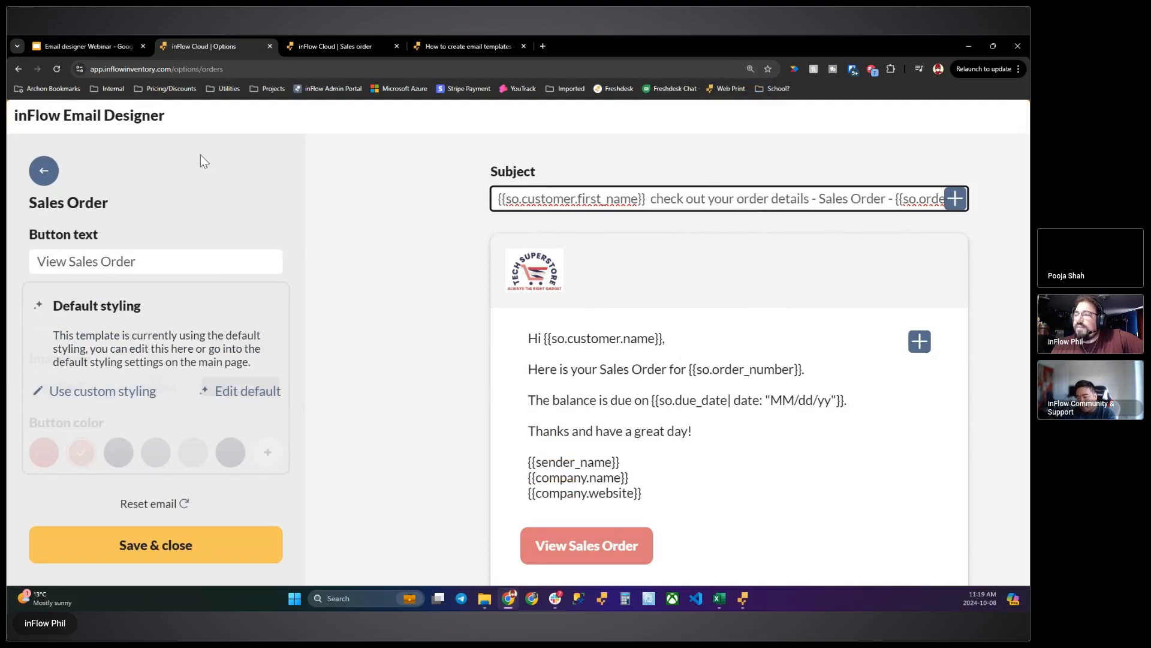
{"action": "left_click", "coordinate": [43, 172]}
{"action": "left_click", "coordinate": [507, 221]}
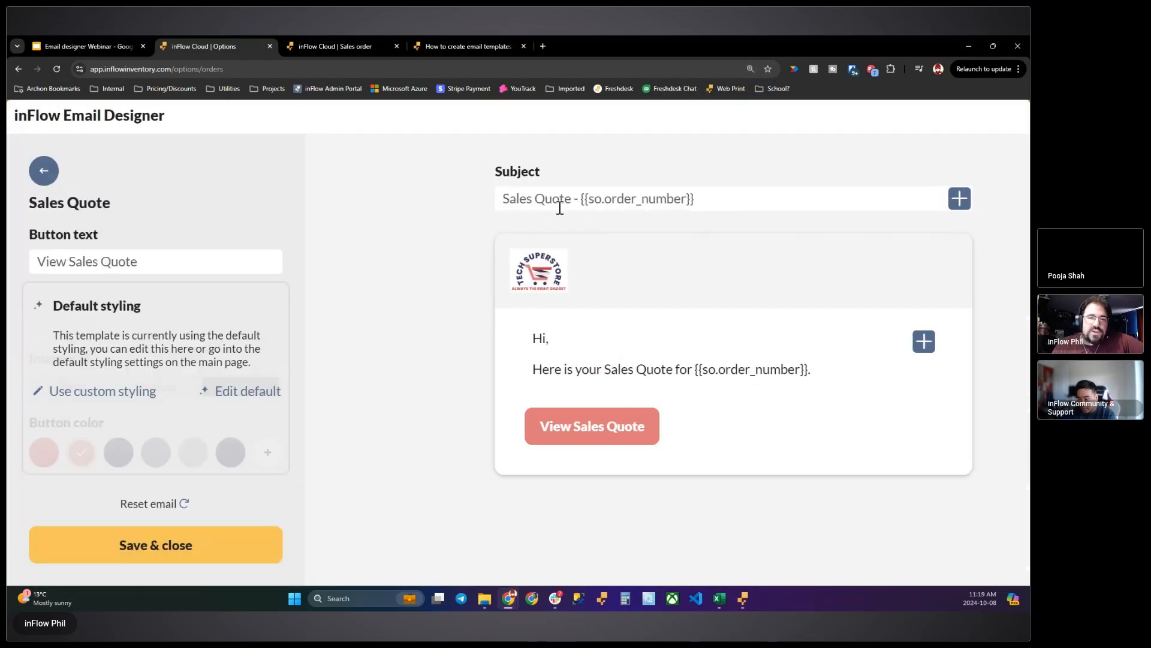
- Delete the order number variable and the dash before it from the Sales Quote subject line
{"action": "left_click_drag", "start_coordinate": [726, 199], "coordinate": [588, 203]}
{"action": "left_click", "coordinate": [657, 199]}
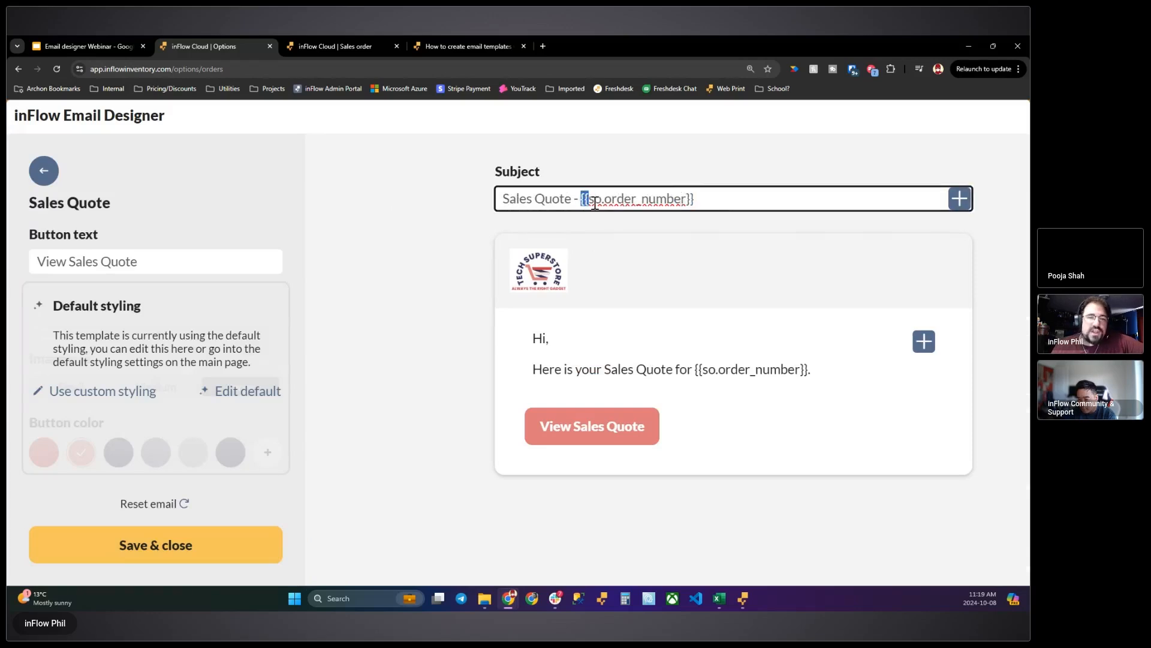
{"action": "left_click", "coordinate": [595, 203]}
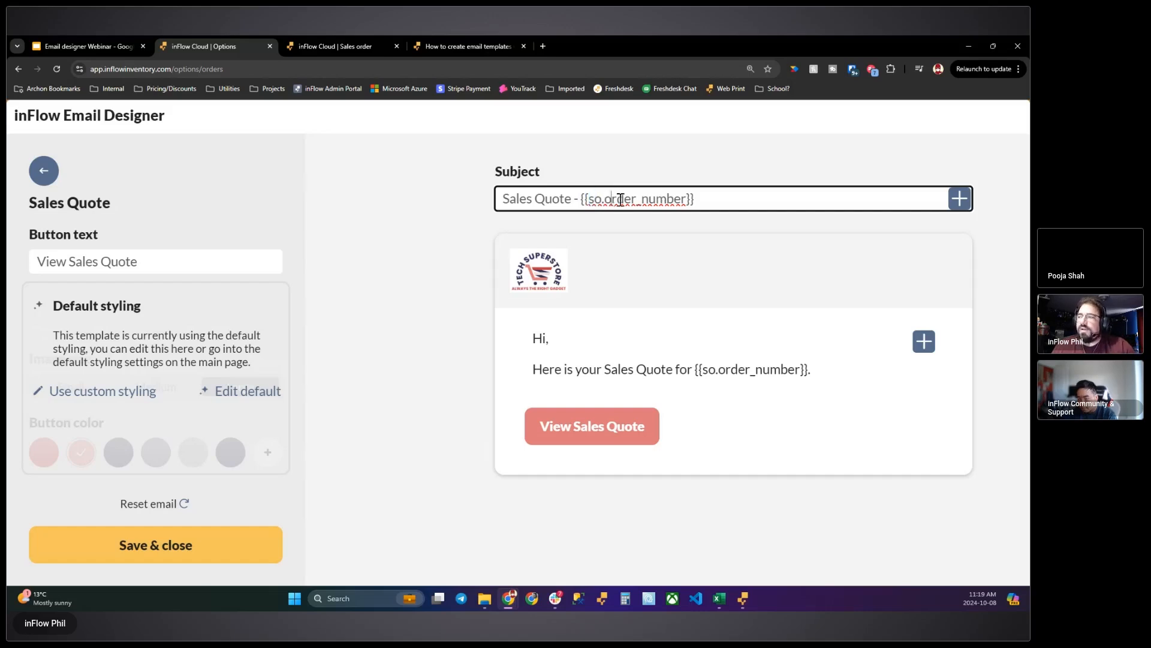
{"action": "left_click_drag", "start_coordinate": [611, 200], "coordinate": [684, 199]}
{"action": "left_click", "coordinate": [754, 197]}
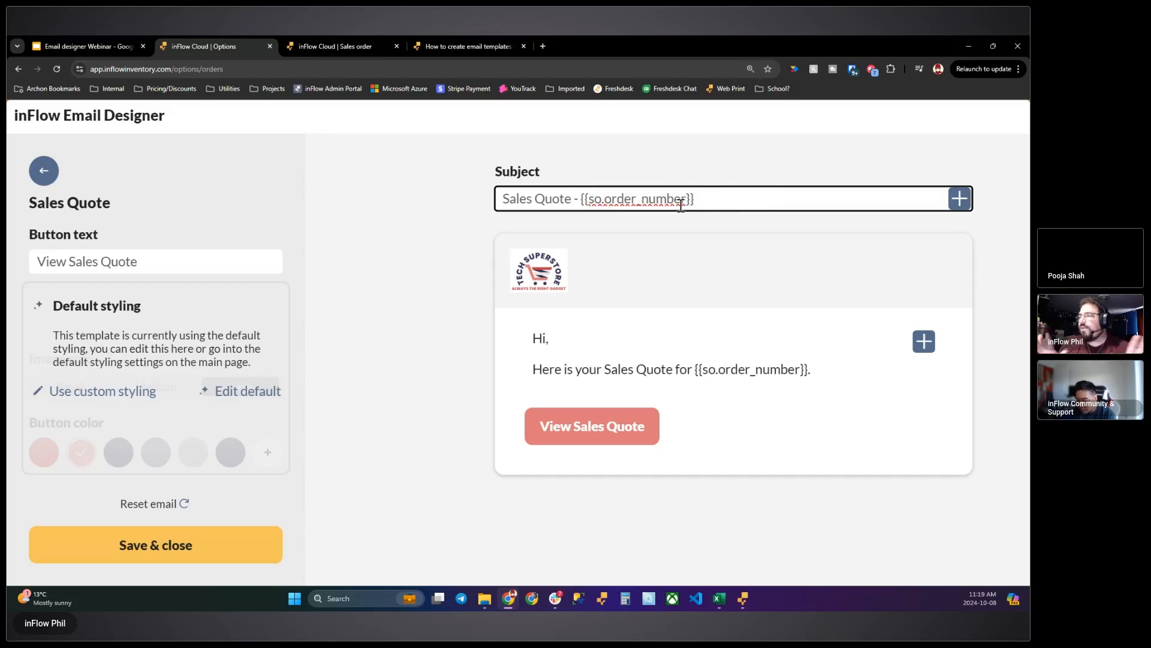
{"action": "left_click_drag", "start_coordinate": [719, 205], "coordinate": [583, 200]}
{"action": "key", "text": "BackSpace"}
{"action": "key", "text": "BackSpace"}
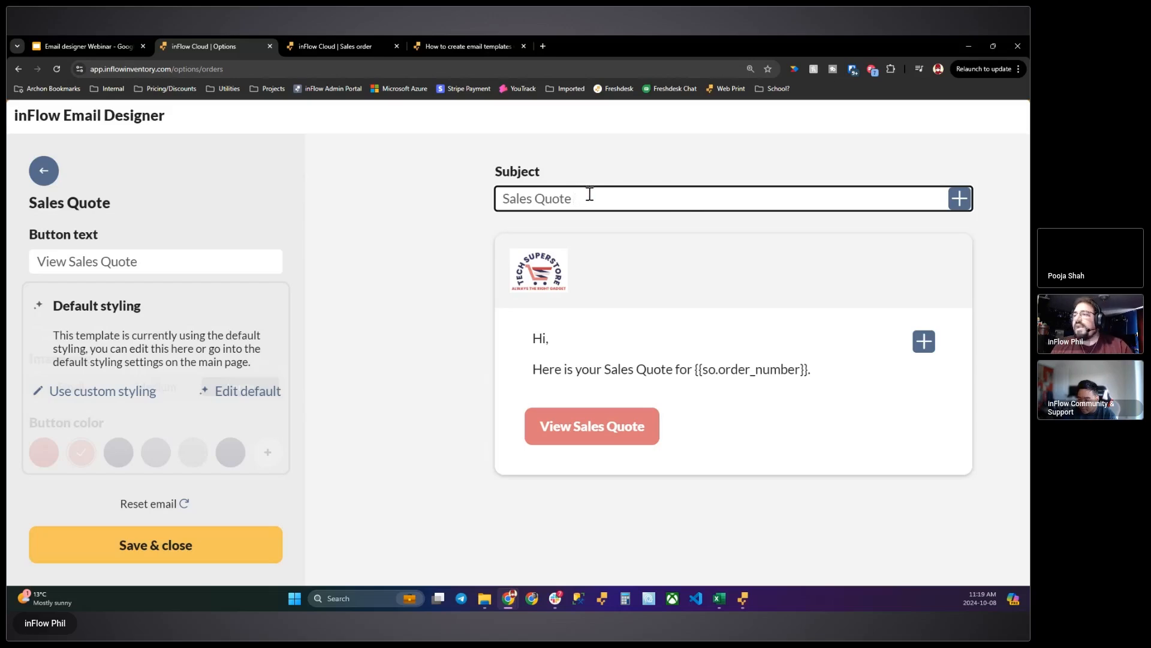
- Insert the so.order_number variable after "Sales Quote" in the subject line
{"action": "left_click", "coordinate": [963, 204]}
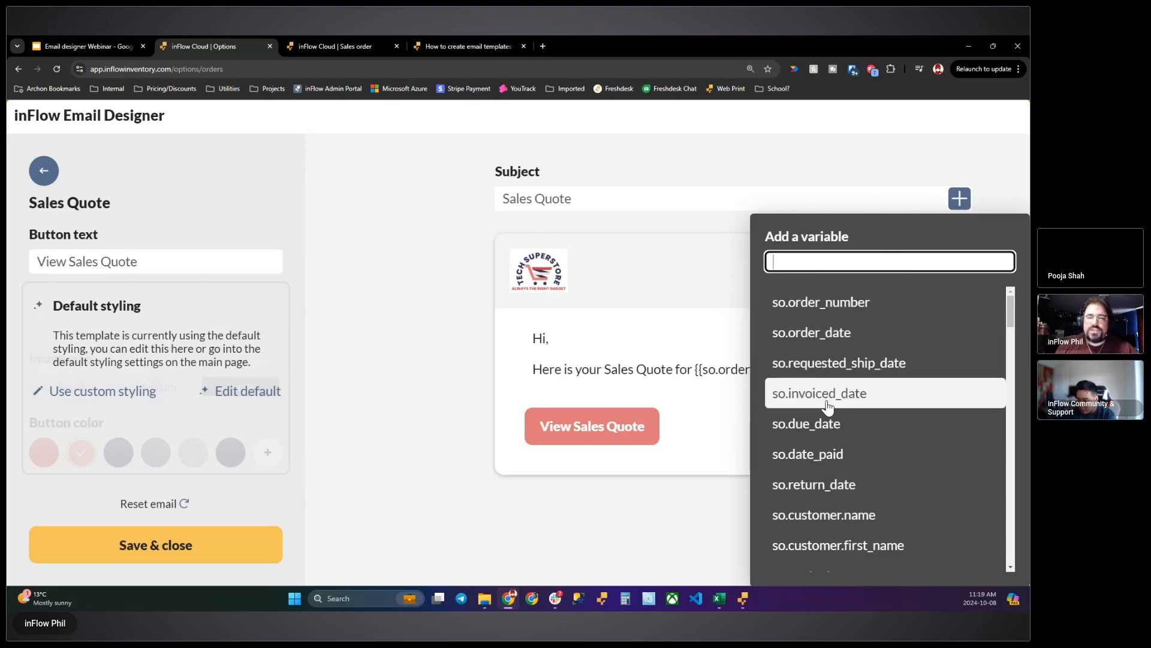
{"action": "scroll", "coordinate": [801, 408], "scroll_direction": "down", "scroll_amount": 1}
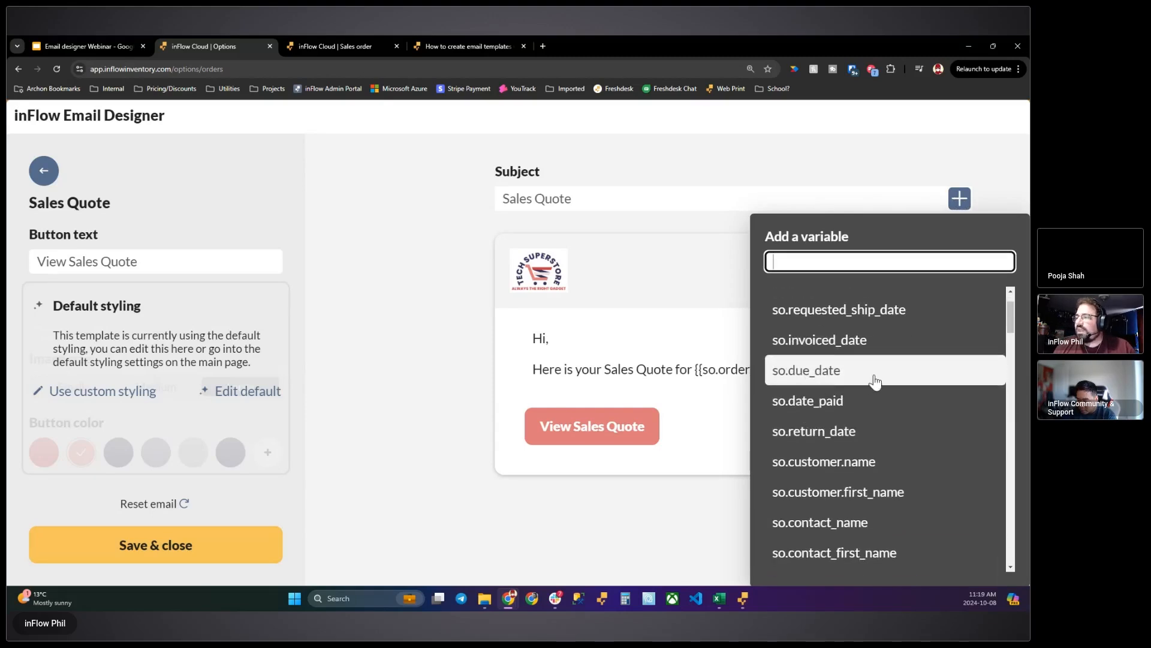
{"action": "scroll", "coordinate": [779, 315], "scroll_direction": "up", "scroll_amount": 1}
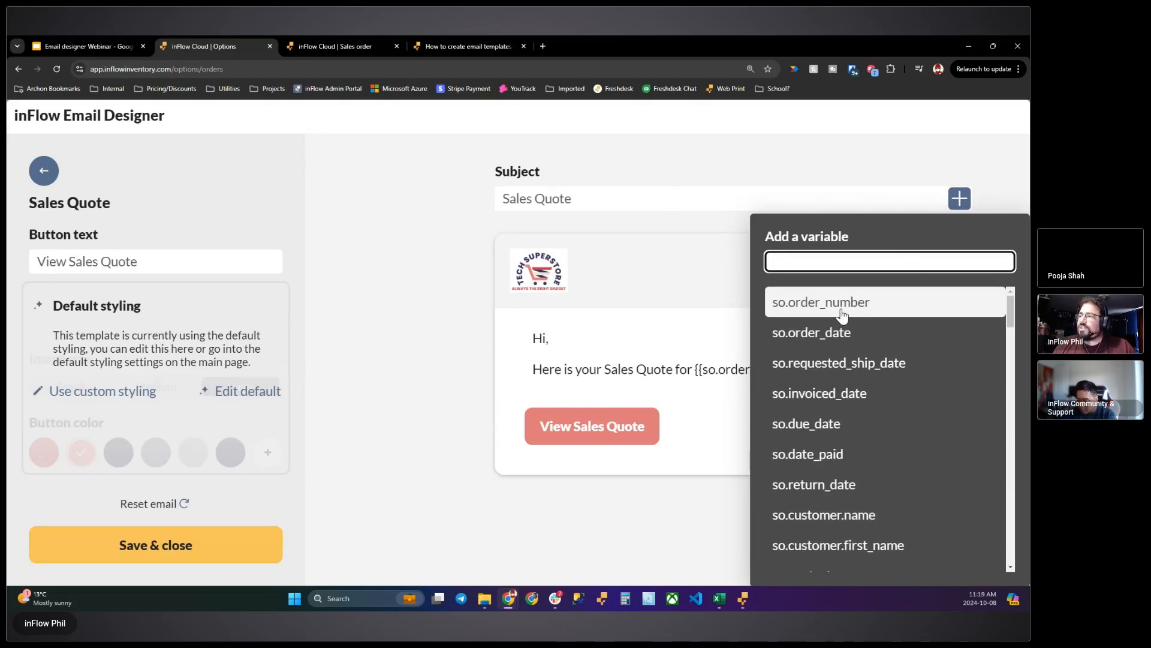
{"action": "left_click", "coordinate": [819, 302]}
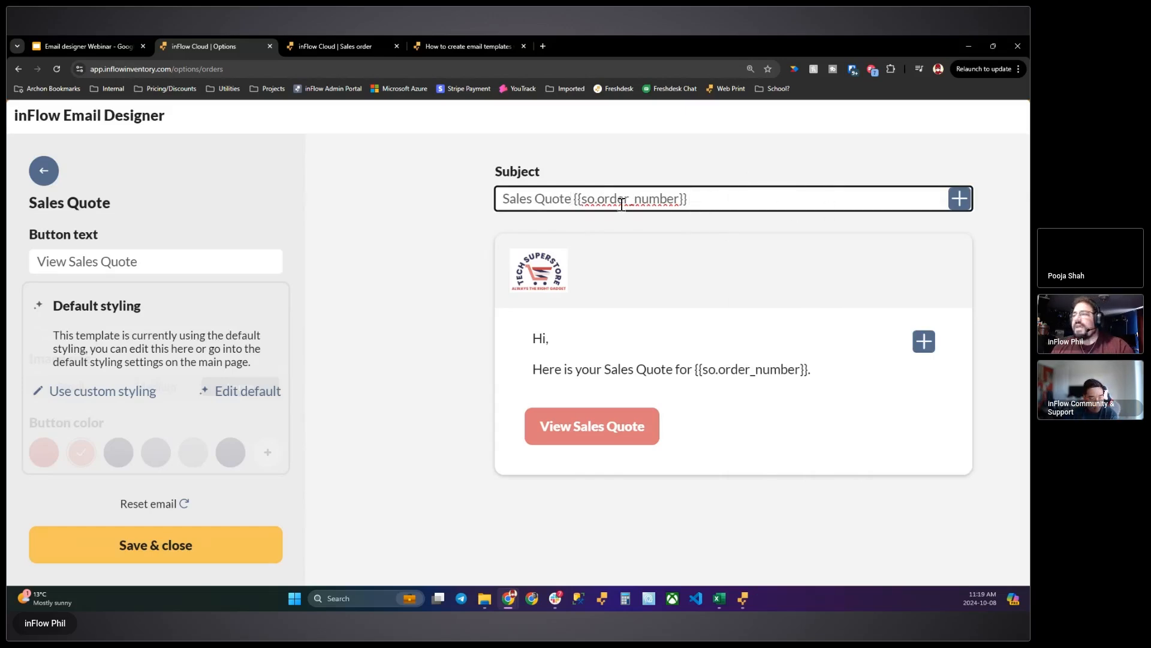
- Add dashes before the order number in the subject and insert the so.invoiced_date variable between them
{"action": "left_click", "coordinate": [574, 200]}
{"action": "type", "text": "-  "}
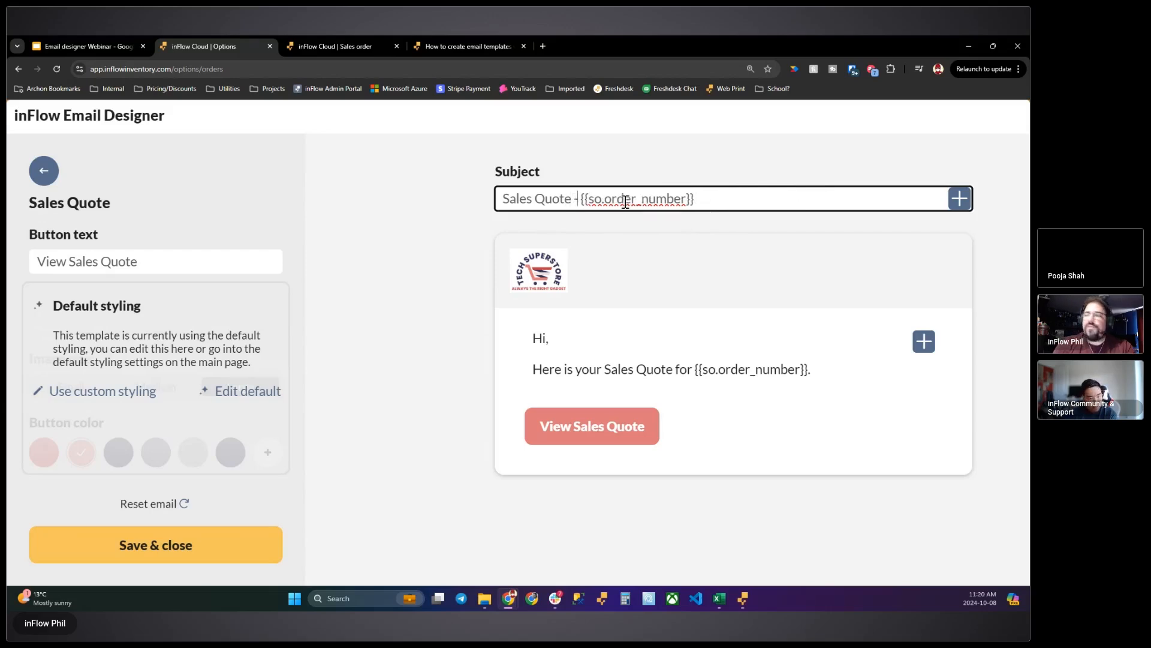
{"action": "type", "text": "-"}
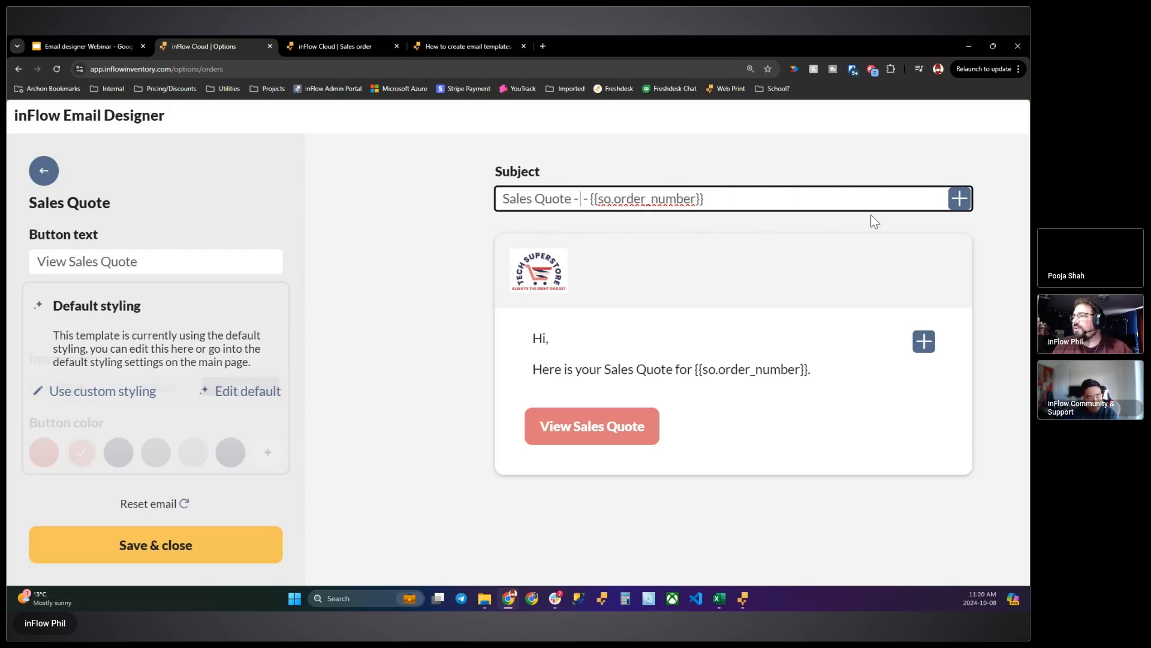
{"action": "left_click", "coordinate": [960, 199]}
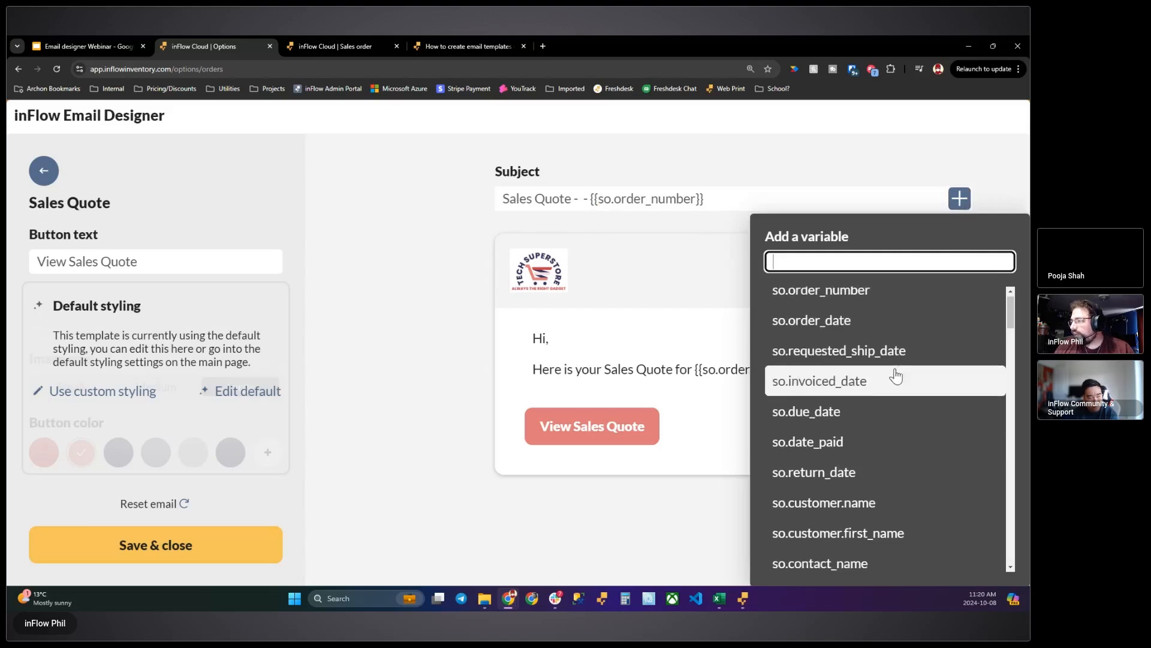
{"action": "scroll", "coordinate": [840, 404], "scroll_direction": "down", "scroll_amount": 1}
{"action": "left_click", "coordinate": [853, 343]}
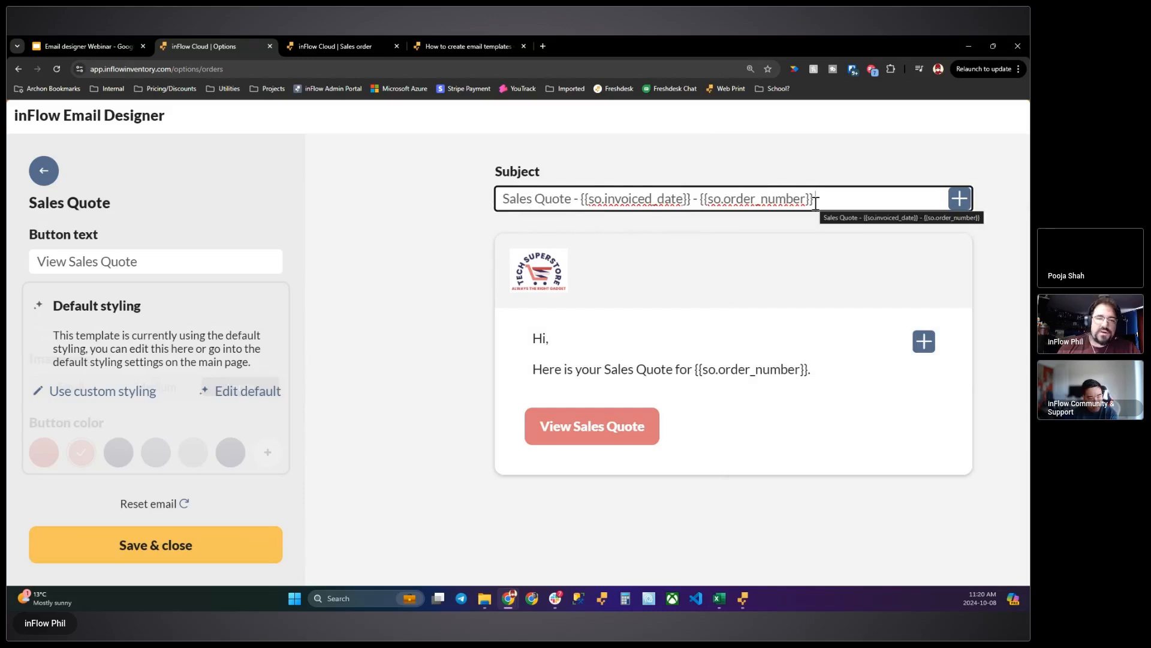
- Insert the so.customer.first_name variable after "Hi" in the email body's greeting
{"action": "left_click", "coordinate": [564, 342]}
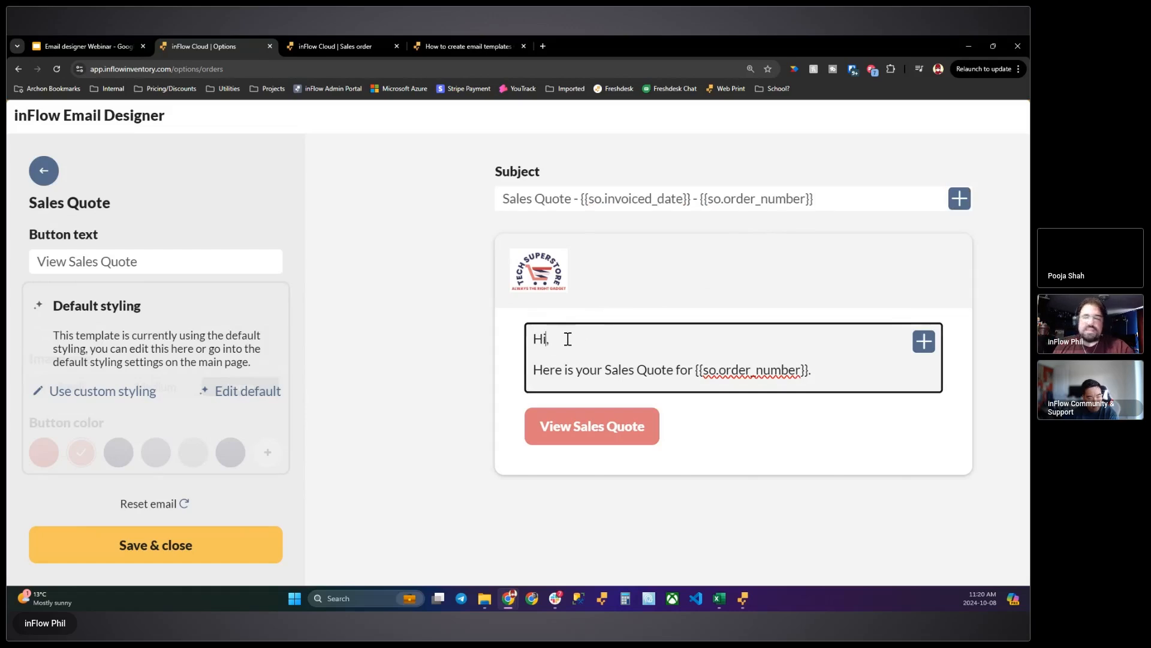
{"action": "left_click", "coordinate": [921, 347]}
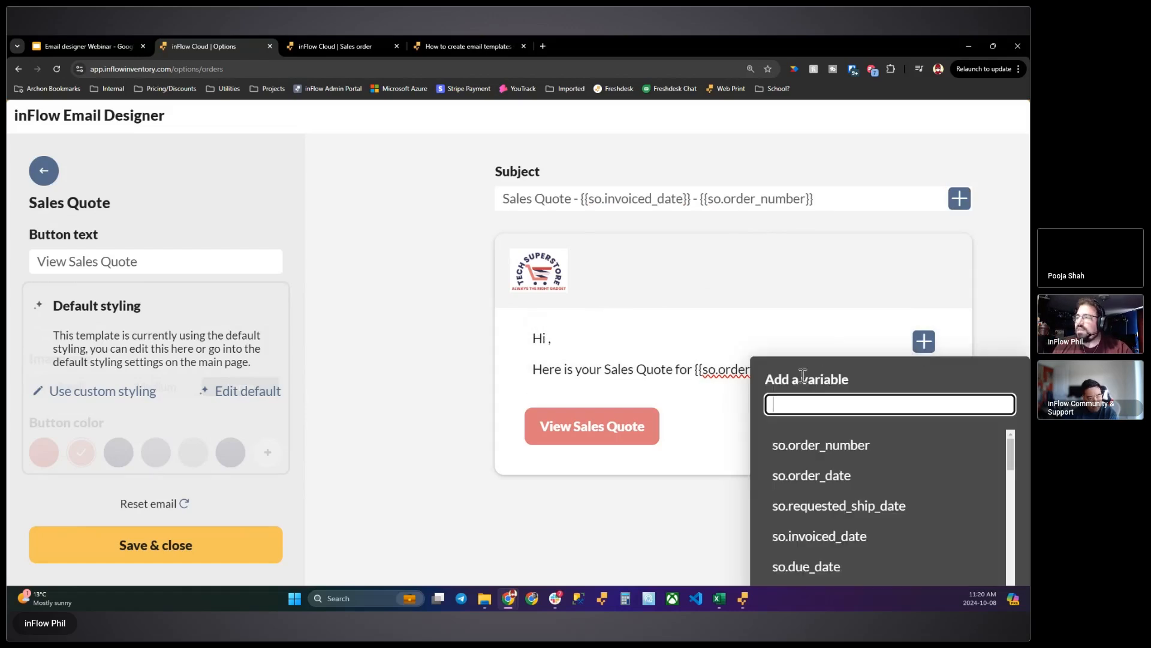
{"action": "type", "text": "name"}
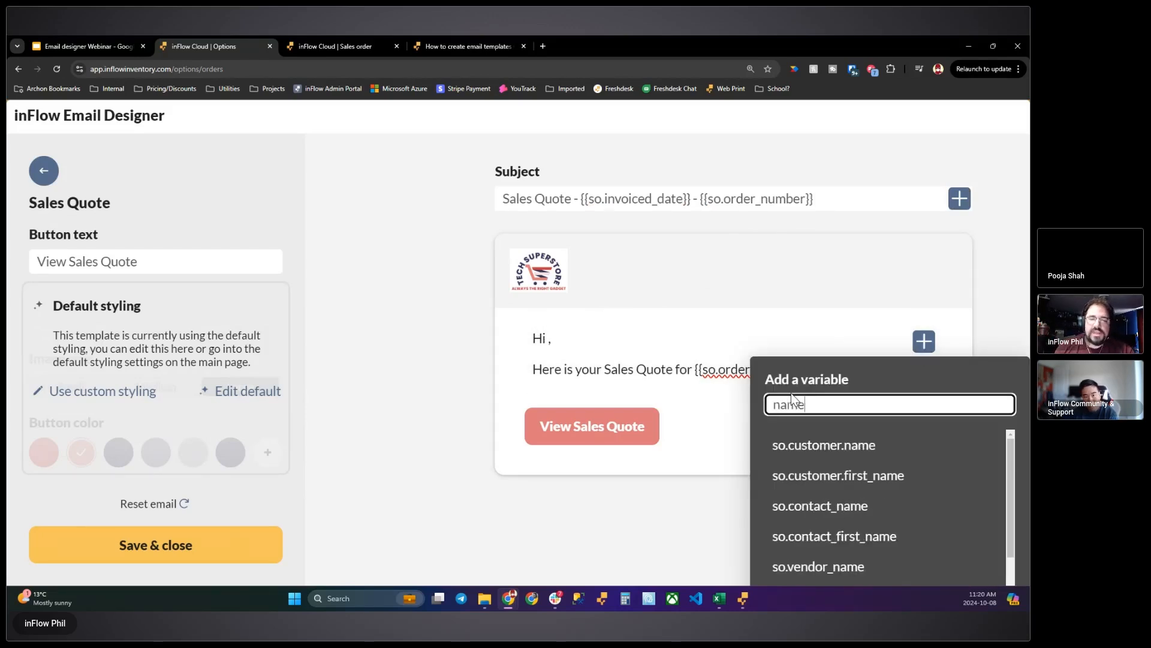
{"action": "scroll", "coordinate": [865, 459], "scroll_direction": "down", "scroll_amount": 3}
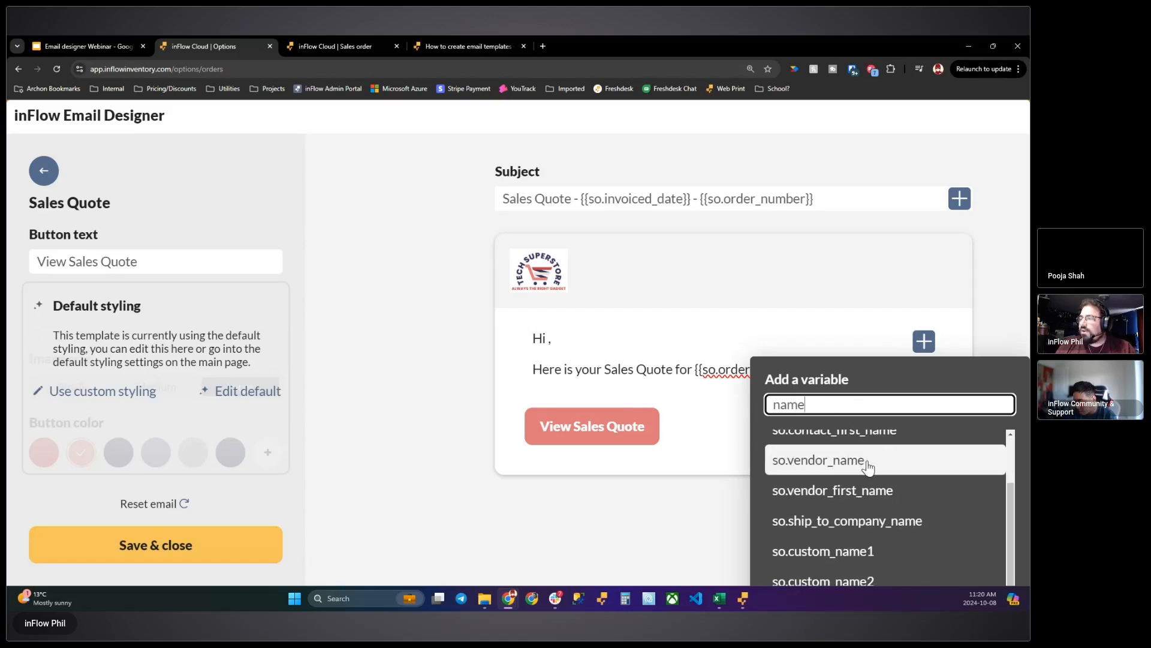
{"action": "left_click_drag", "start_coordinate": [1010, 514], "coordinate": [1008, 426]}
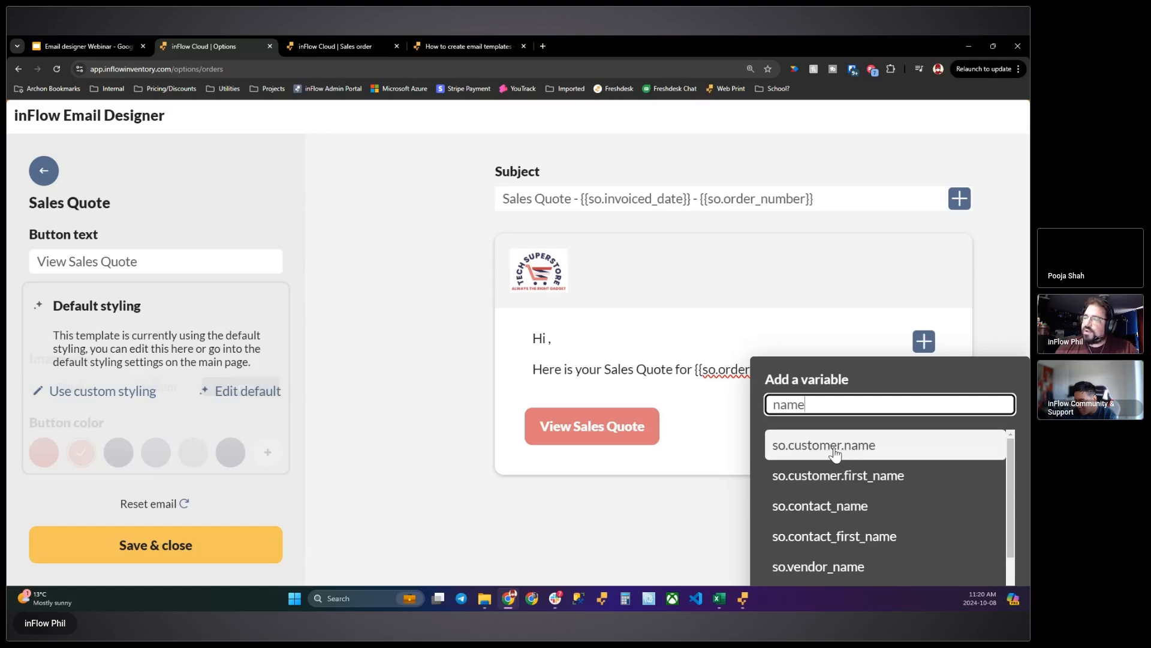
{"action": "left_click", "coordinate": [848, 483]}
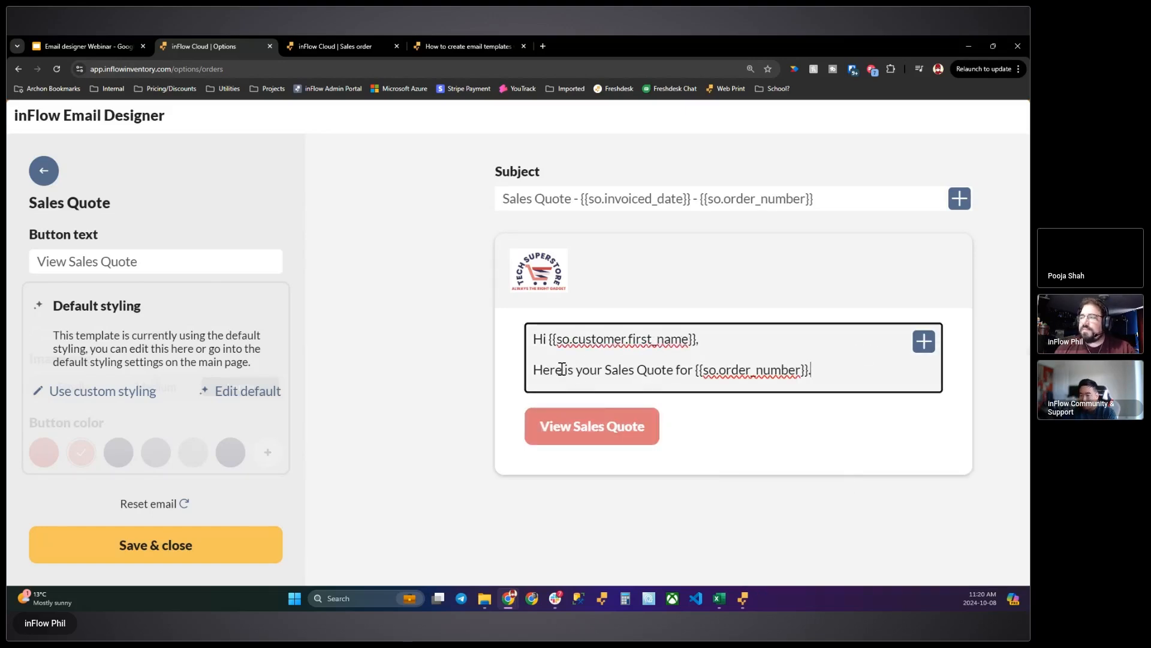
- Add the line "Thanks so much for shopping with us!" at the end of the email body, followed by a new line
{"action": "key", "text": "Return"}
{"action": "type", "text": "Thanks so much for shopping with"}
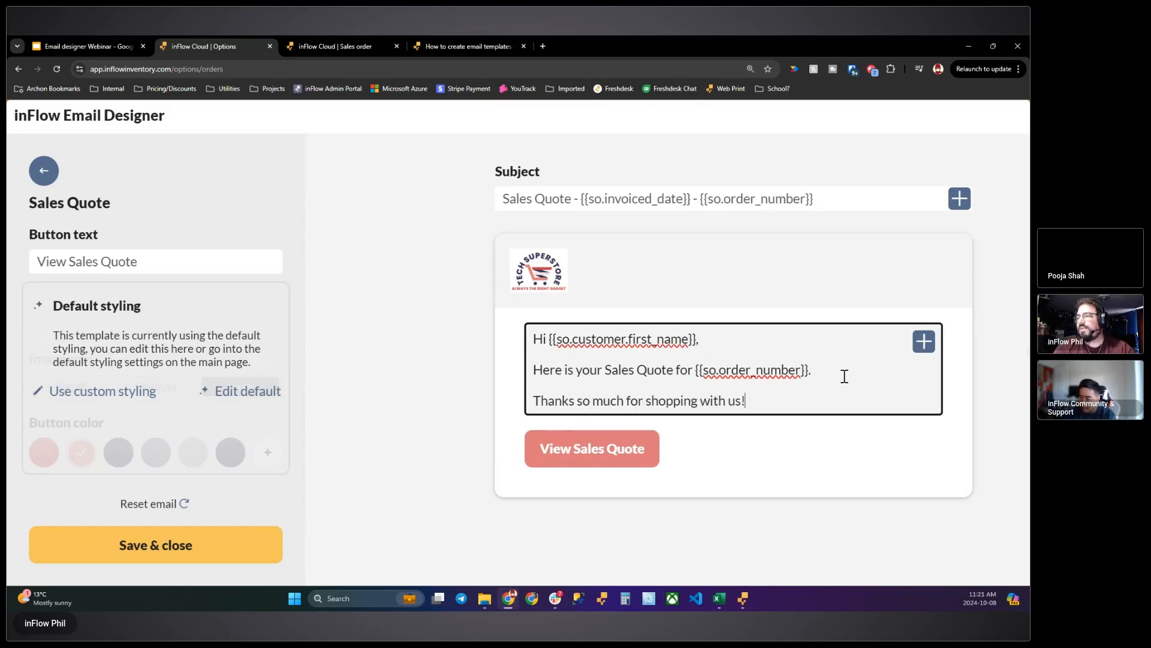
{"action": "type", "text": " us!"}
{"action": "key", "text": "Return"}
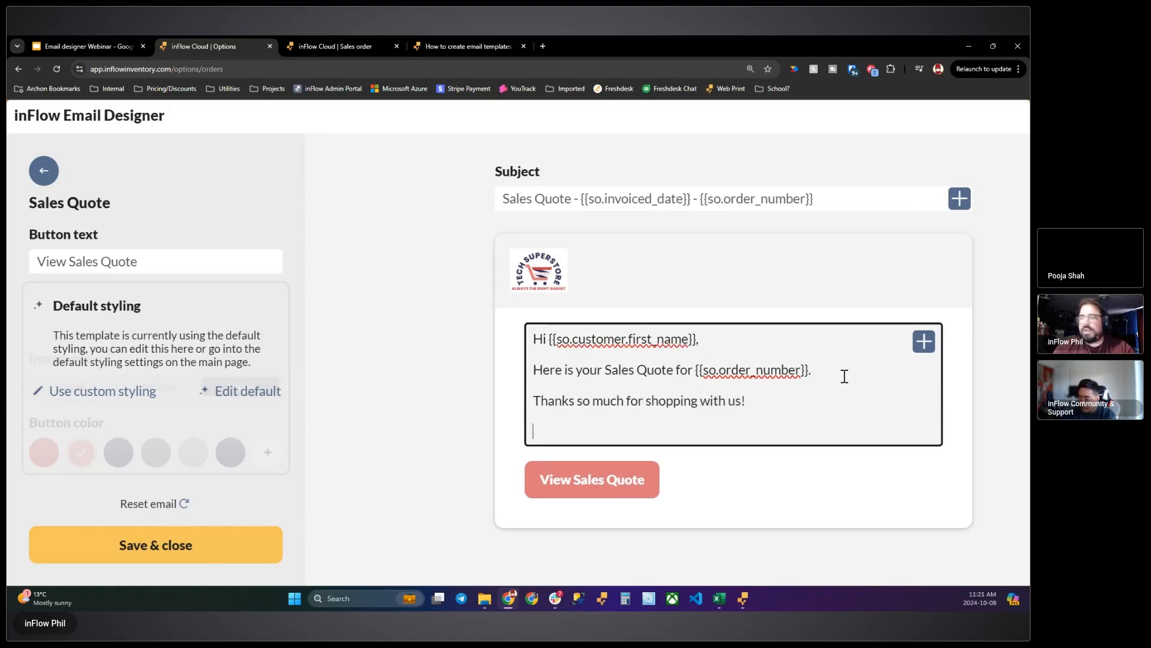
- Sign off the email body with the sender_first_name variable on the last line and "Regards," on the line above it
{"action": "left_click", "coordinate": [925, 346]}
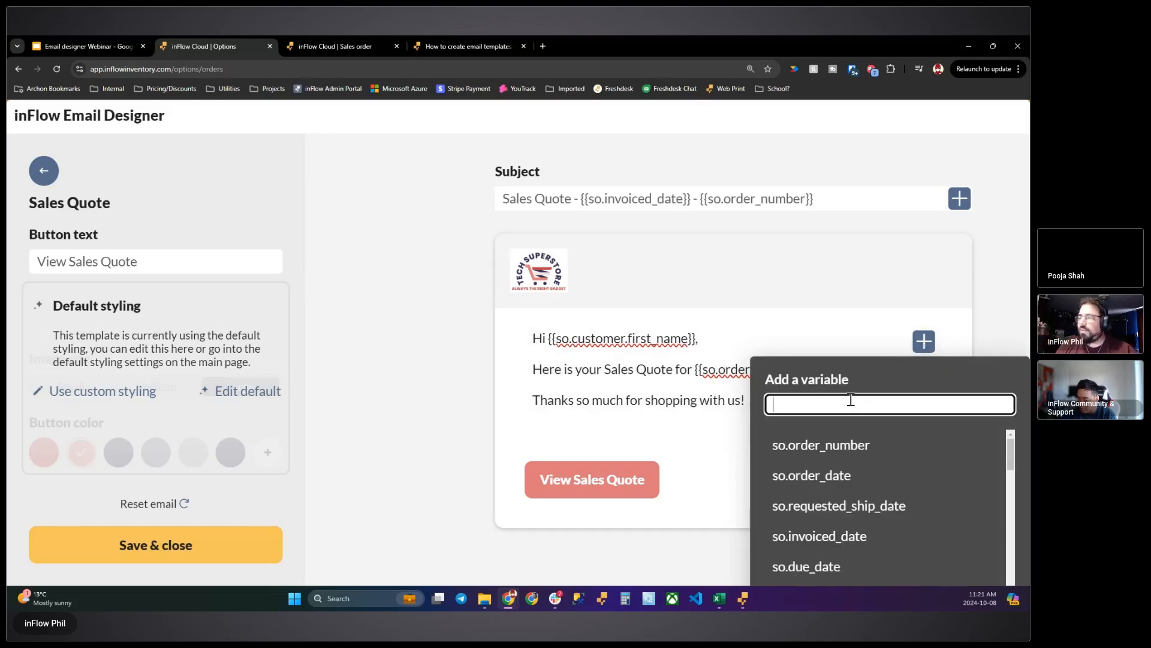
{"action": "type", "text": "name"}
{"action": "left_click_drag", "start_coordinate": [1008, 468], "coordinate": [998, 523]}
{"action": "scroll", "coordinate": [905, 480], "scroll_direction": "down", "scroll_amount": 2}
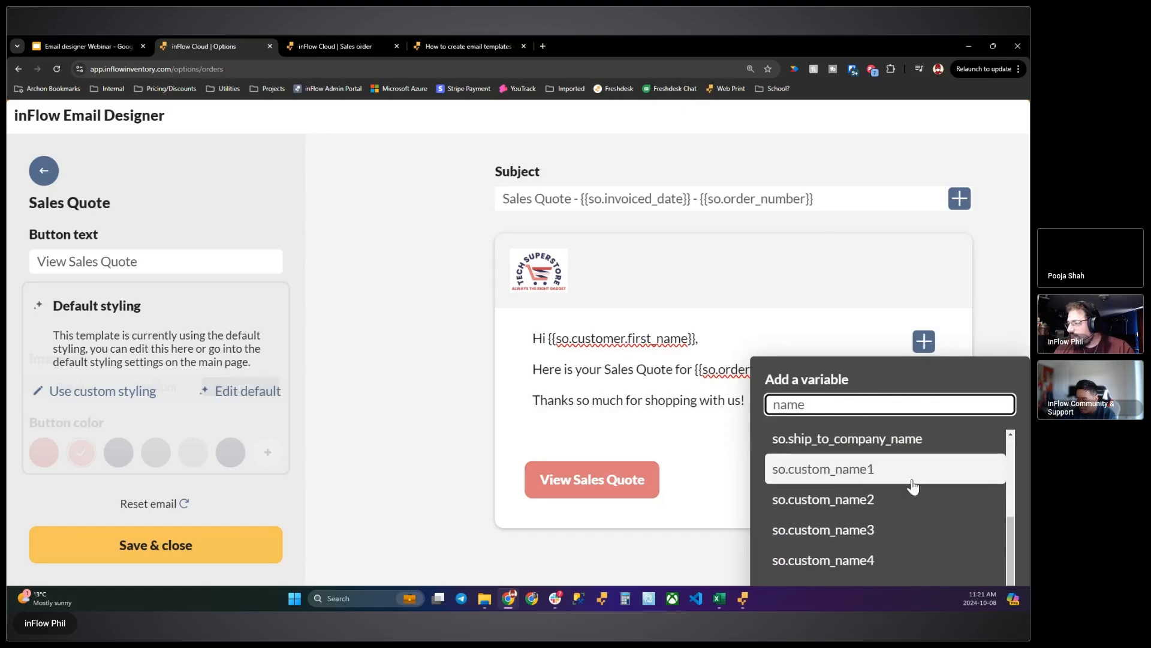
{"action": "scroll", "coordinate": [951, 478], "scroll_direction": "down", "scroll_amount": 3}
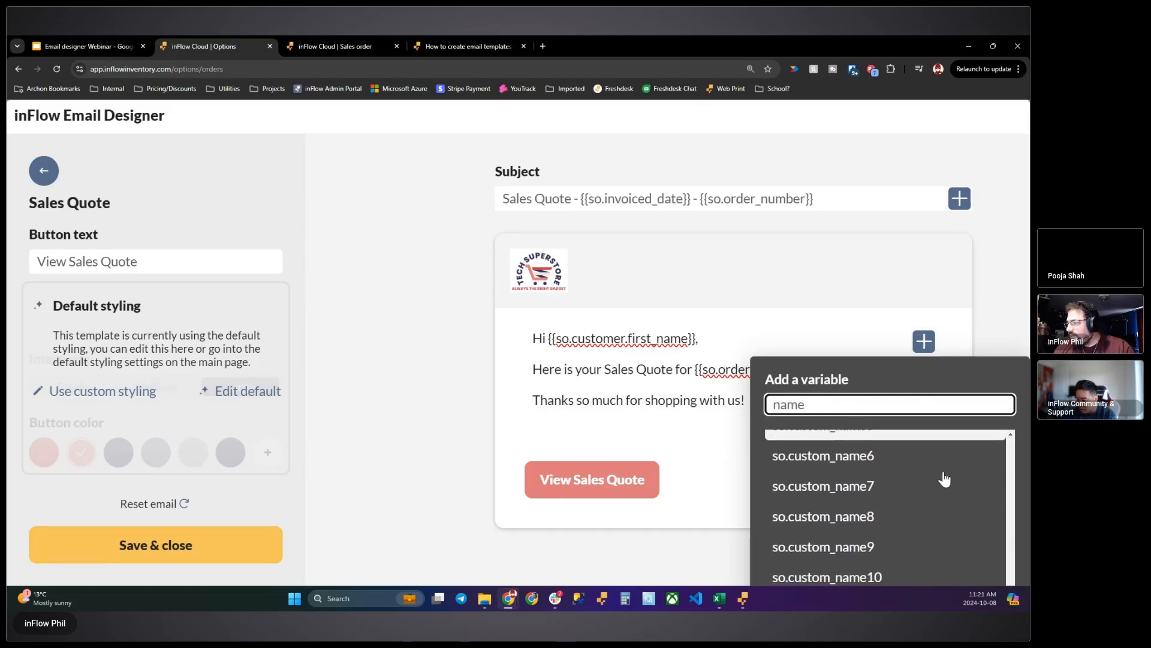
{"action": "key", "text": "ctrl+minus"}
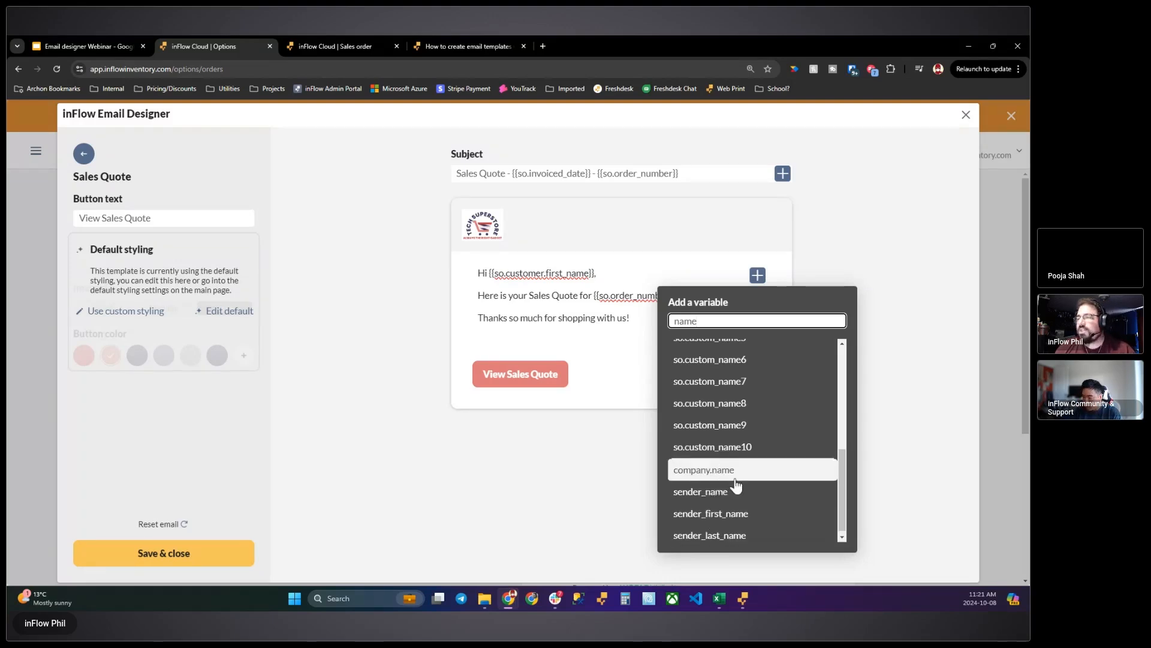
{"action": "left_click", "coordinate": [714, 515]}
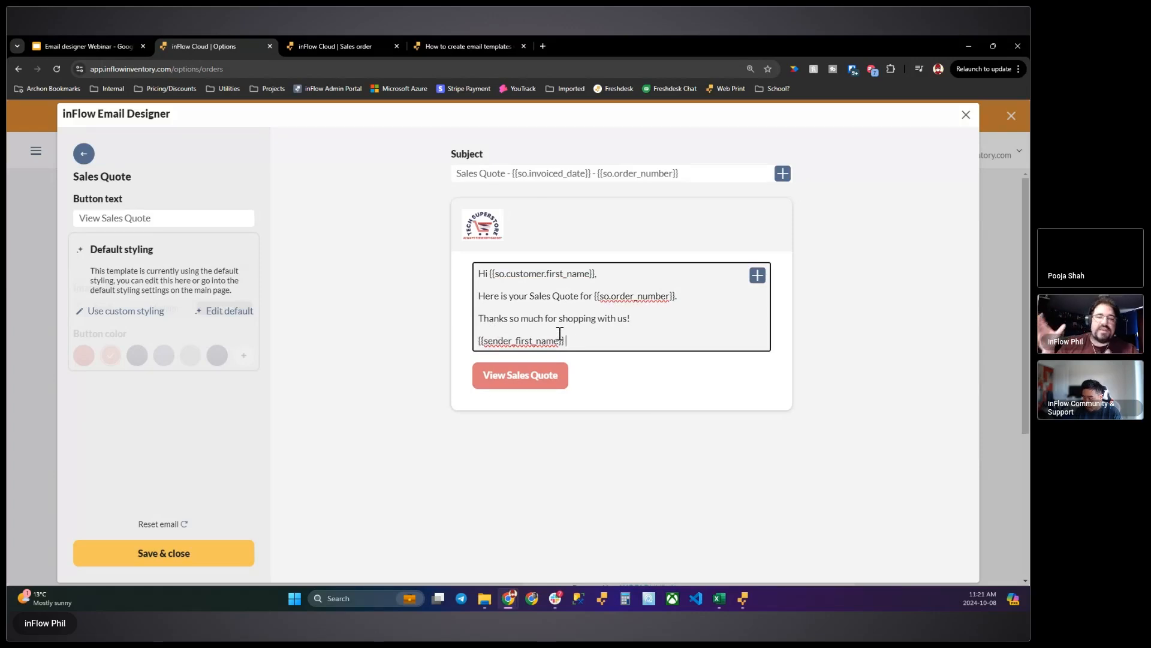
{"action": "key", "text": "Return"}
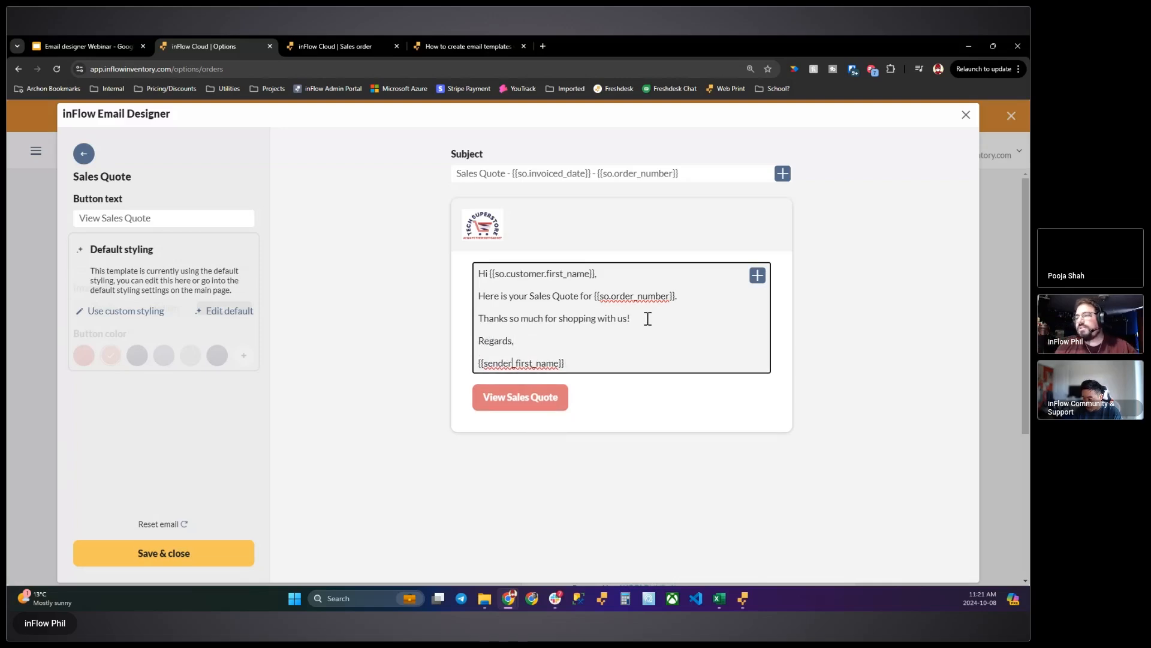
- Save the Sales Quote email template, exit the email designer and go to the sales orders list
{"action": "left_click", "coordinate": [176, 552]}
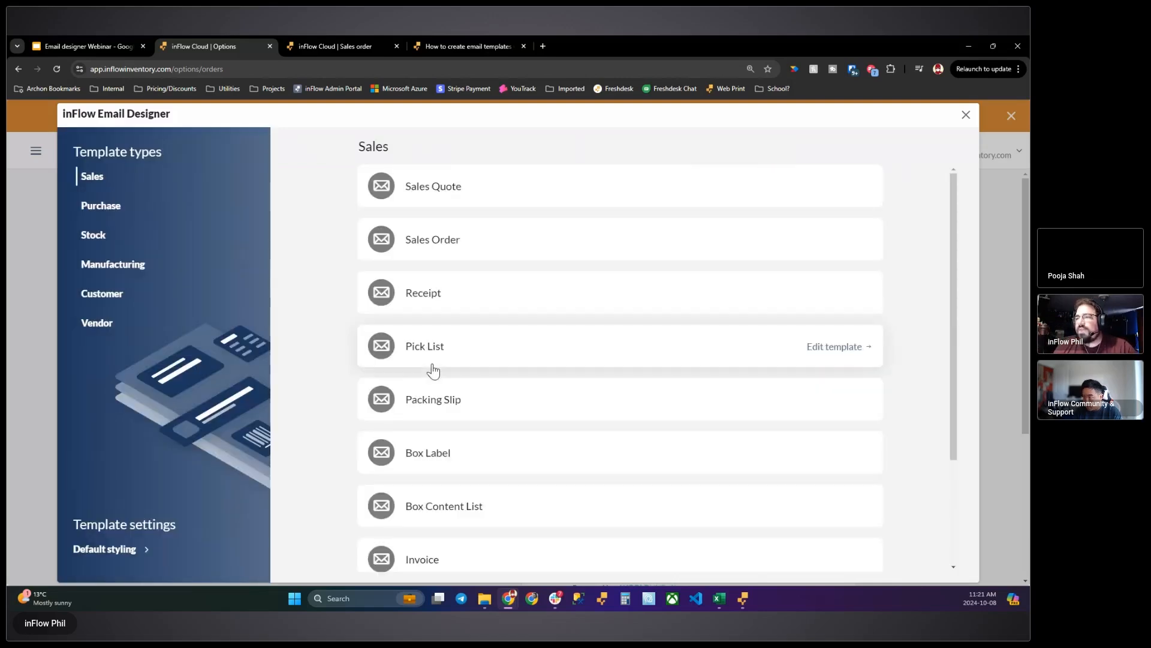
{"action": "left_click", "coordinate": [965, 115]}
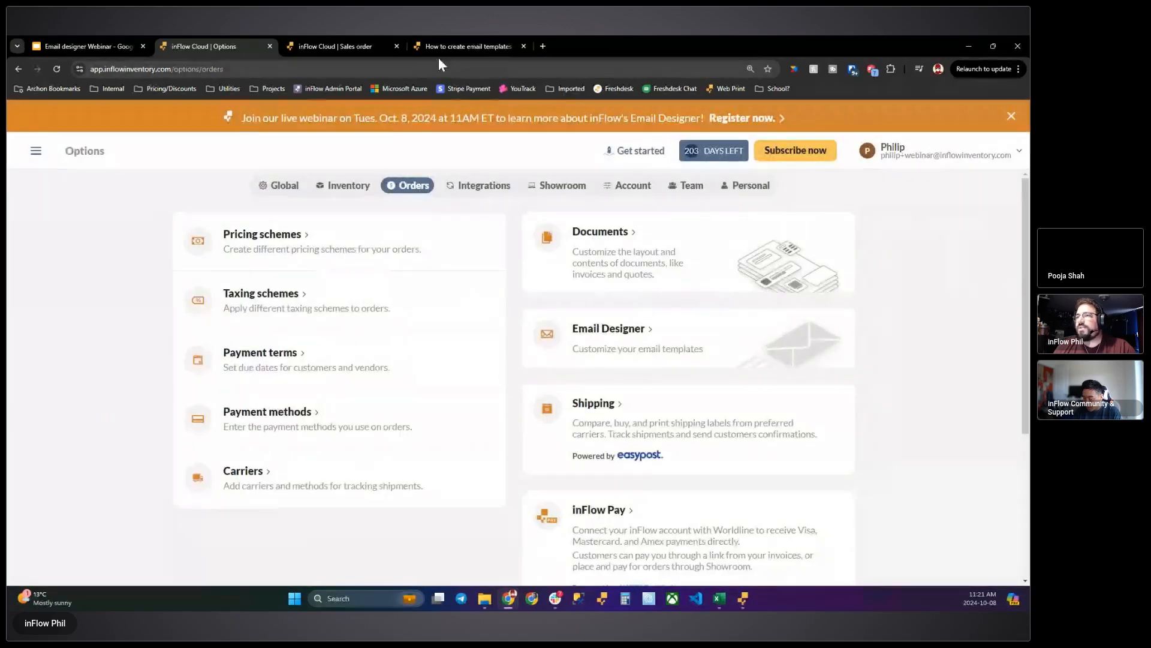
{"action": "left_click", "coordinate": [360, 47]}
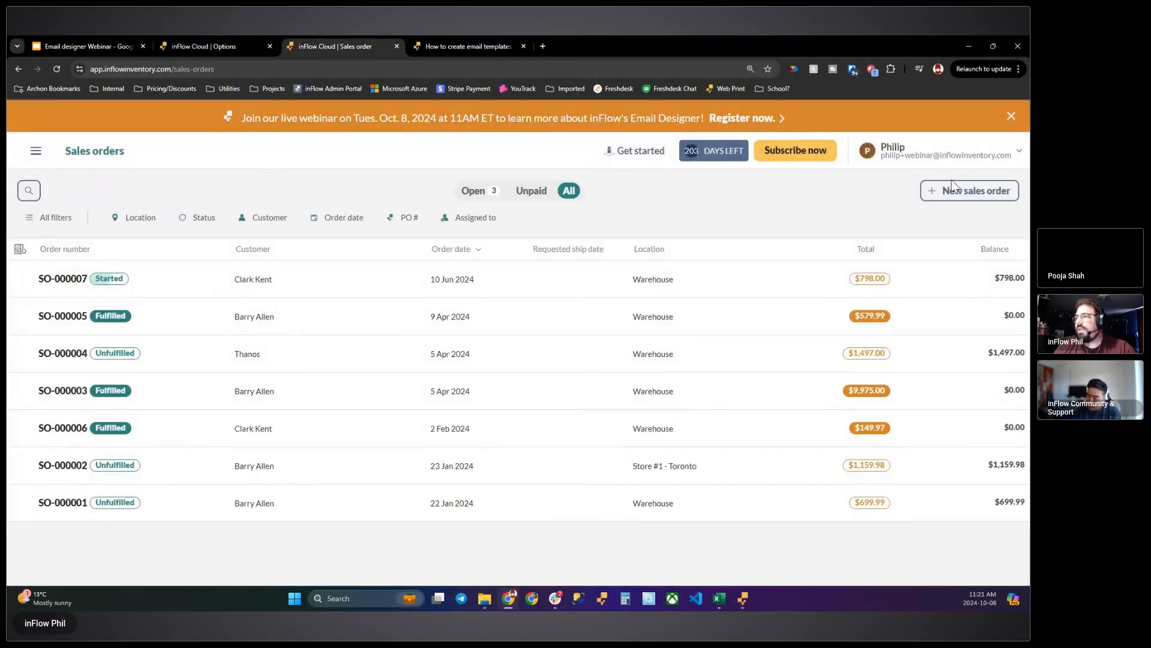
- Start a new sales quote, not a sales order, for the second customer in the list
{"action": "left_click", "coordinate": [960, 191]}
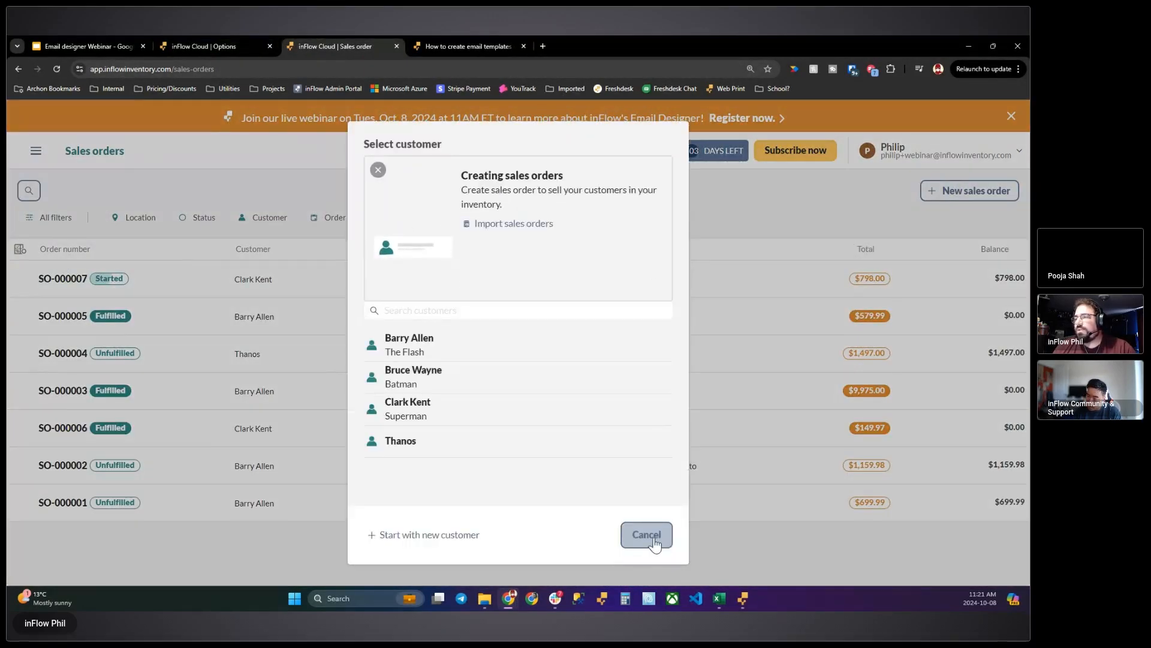
{"action": "left_click", "coordinate": [655, 544]}
{"action": "left_click", "coordinate": [36, 151]}
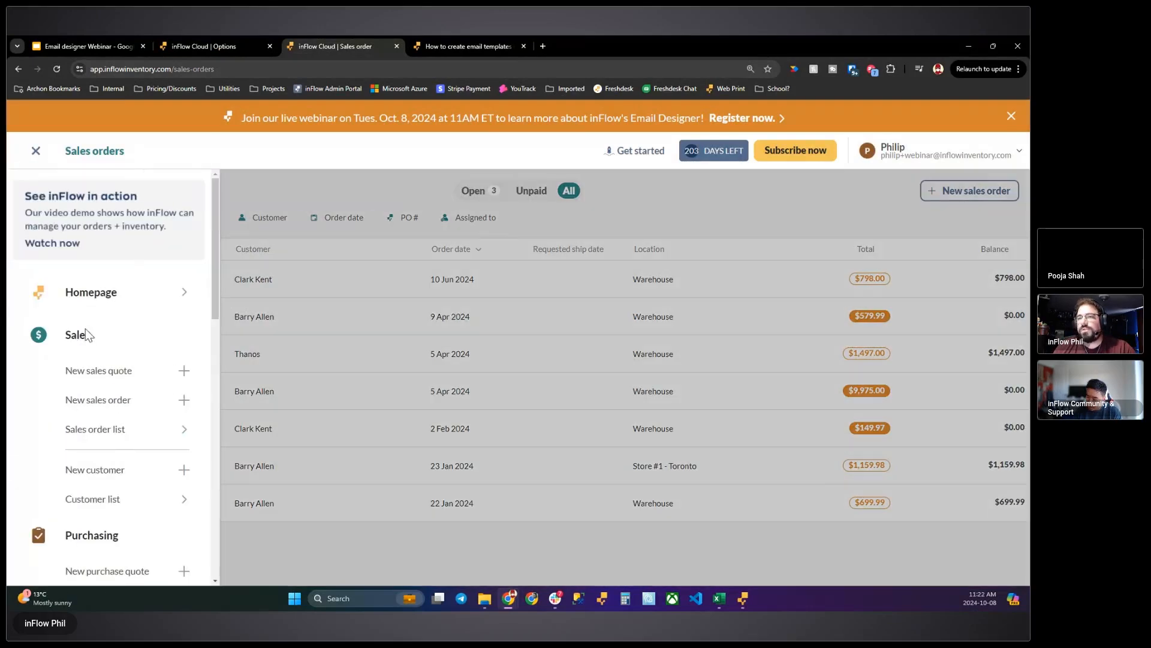
{"action": "left_click", "coordinate": [113, 371]}
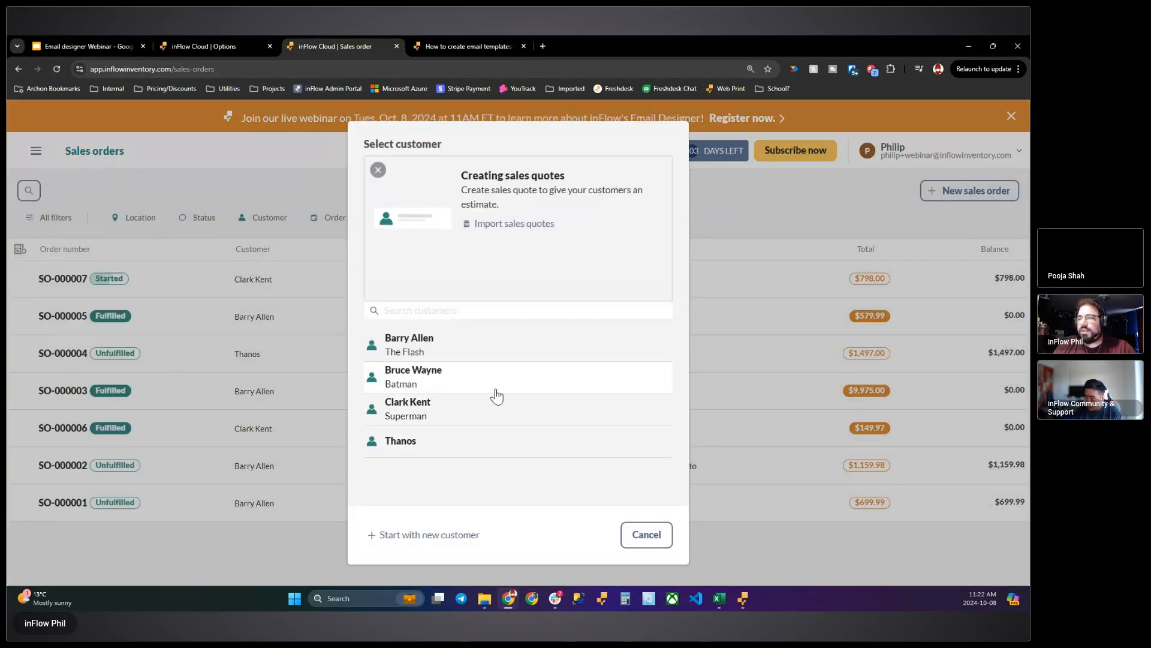
{"action": "left_click", "coordinate": [553, 390]}
- Add the Batarang product to the quote and save it
{"action": "scroll", "coordinate": [492, 441], "scroll_direction": "down", "scroll_amount": 2}
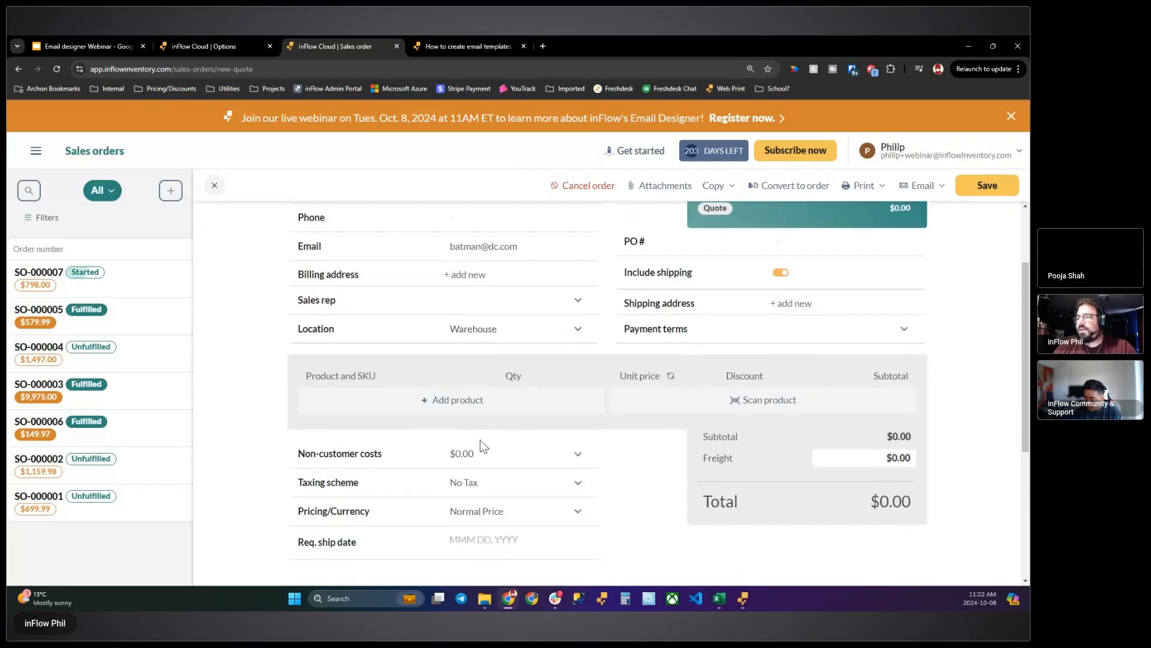
{"action": "left_click", "coordinate": [432, 400]}
{"action": "left_click", "coordinate": [335, 488]}
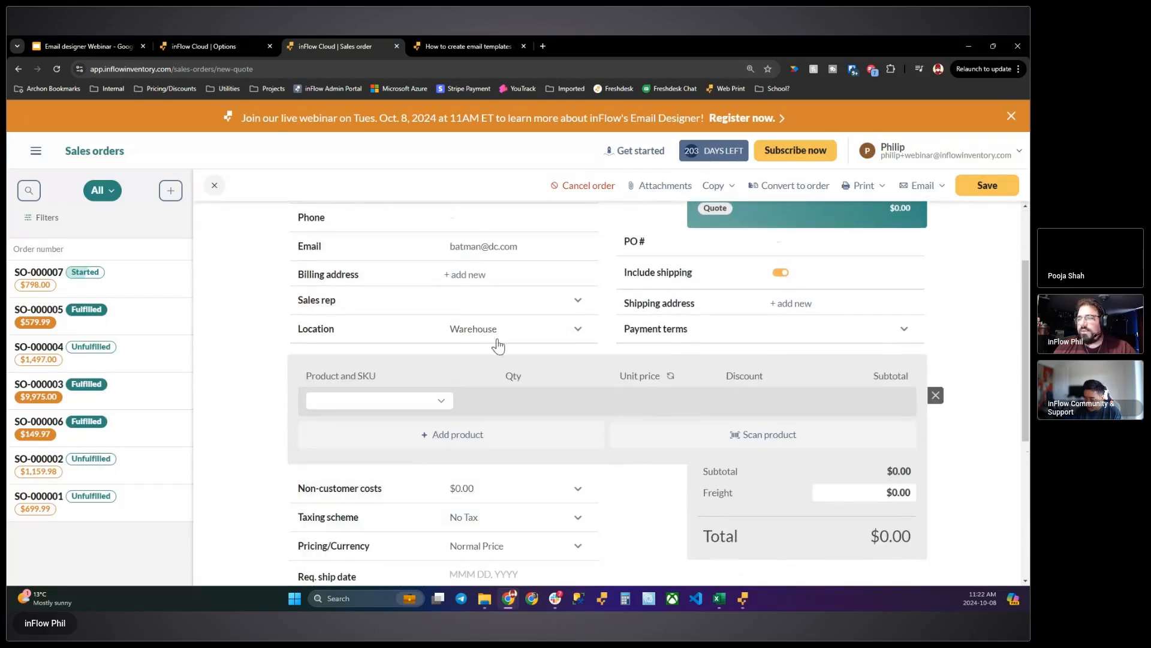
{"action": "scroll", "coordinate": [624, 341], "scroll_direction": "up", "scroll_amount": 2}
{"action": "left_click", "coordinate": [987, 185]}
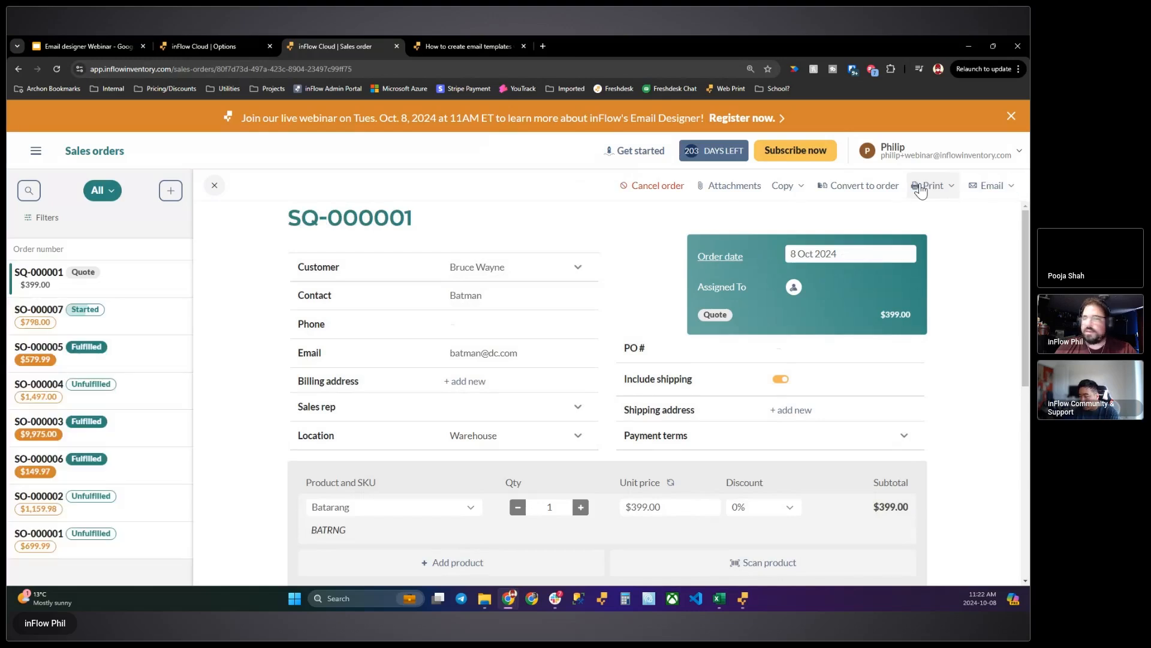
- Open the Sales quote email for the saved quote and check its recipient and subject line
{"action": "left_click", "coordinate": [973, 187]}
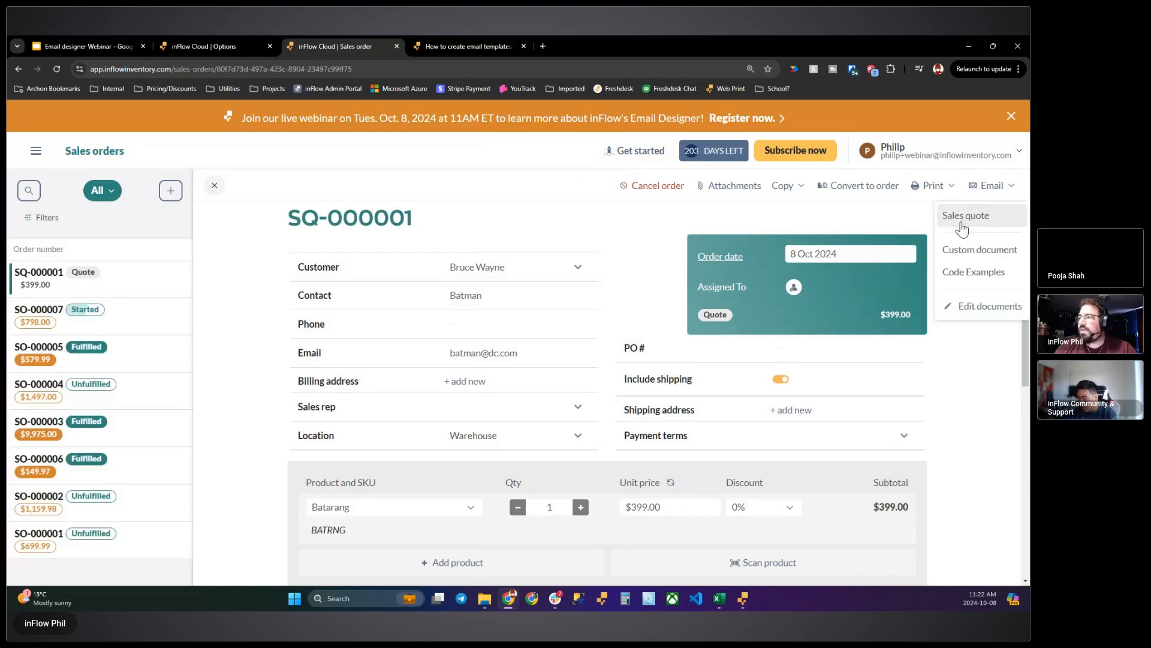
{"action": "left_click", "coordinate": [964, 219]}
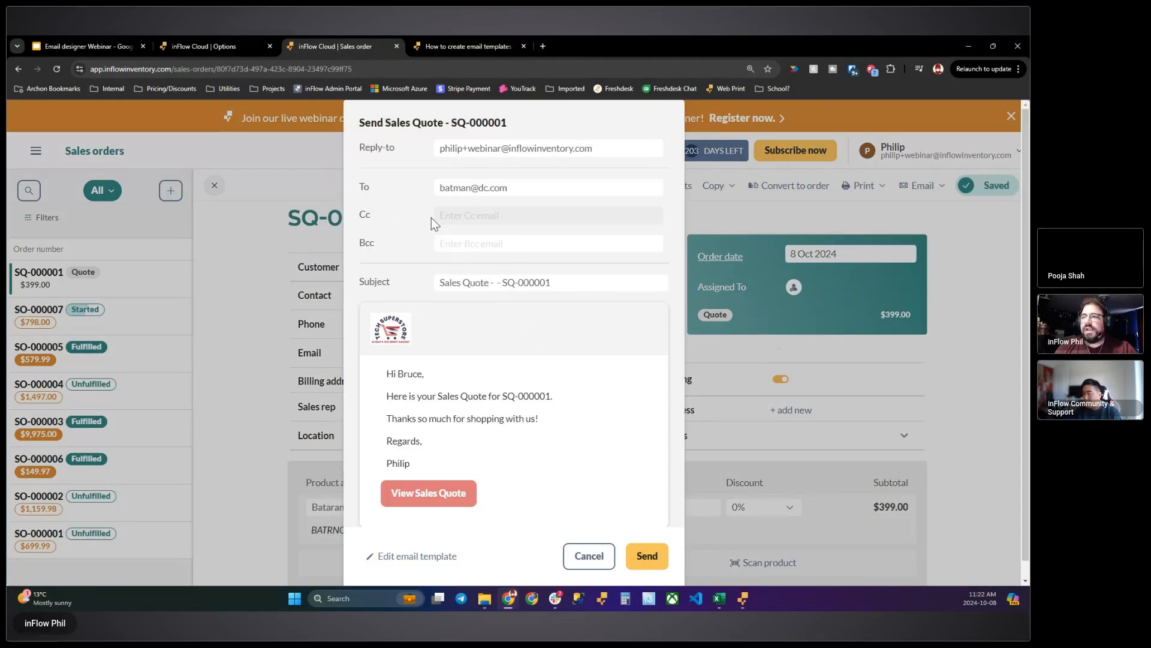
{"action": "left_click_drag", "start_coordinate": [522, 188], "coordinate": [415, 187]}
{"action": "left_click", "coordinate": [531, 192]}
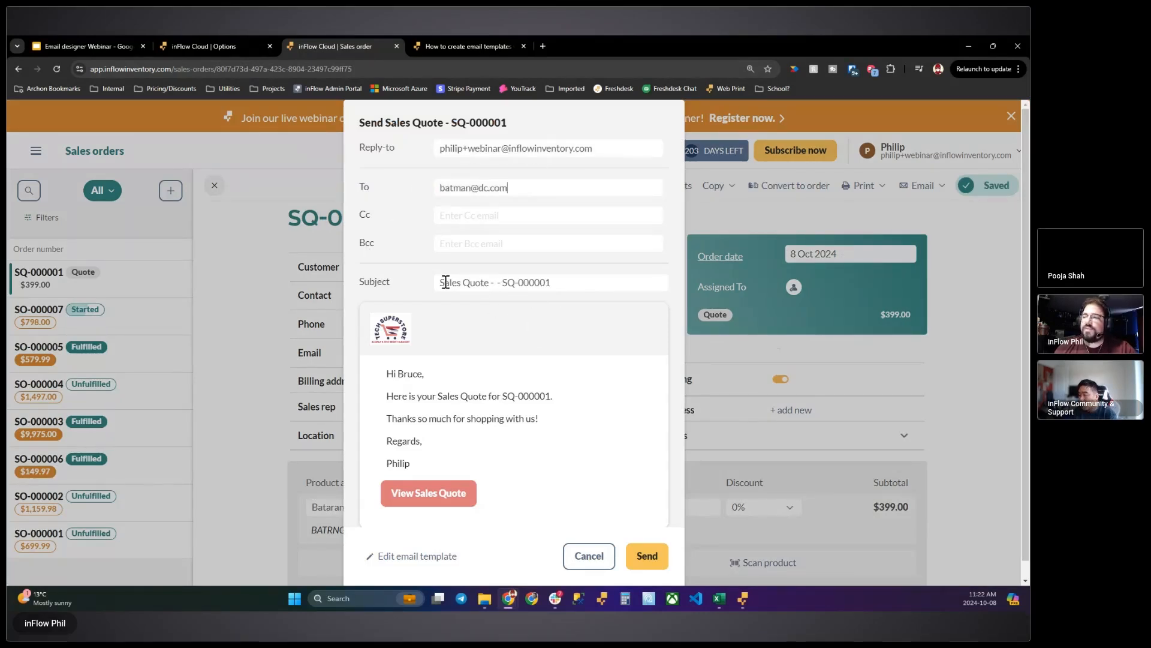
{"action": "left_click_drag", "start_coordinate": [573, 285], "coordinate": [447, 282]}
{"action": "left_click", "coordinate": [580, 287]}
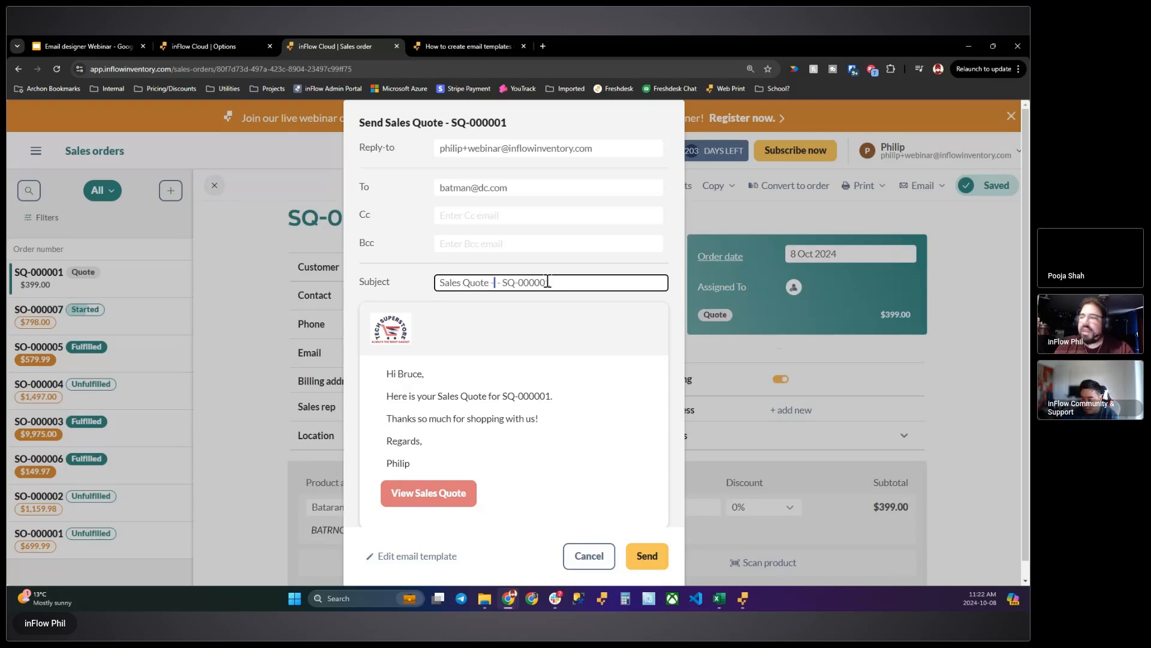
- Examine the greeting, message and sender sign-off in the quote email's body and close the email without sending
{"action": "key", "text": "ctrl+plus"}
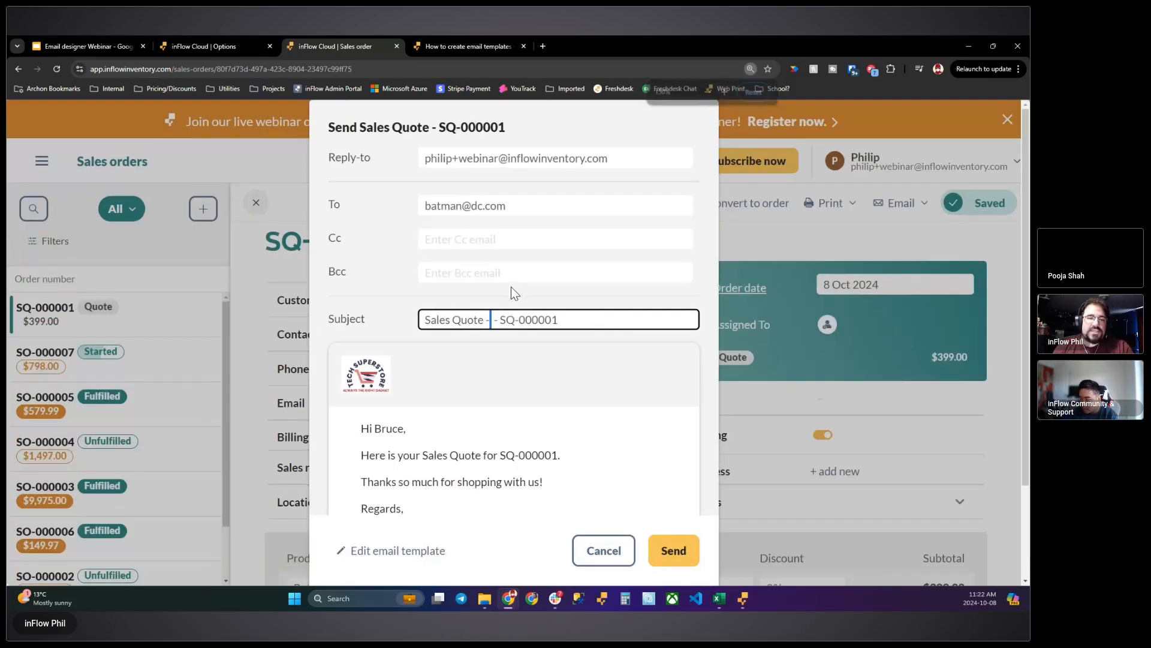
{"action": "key", "text": "ctrl+plus"}
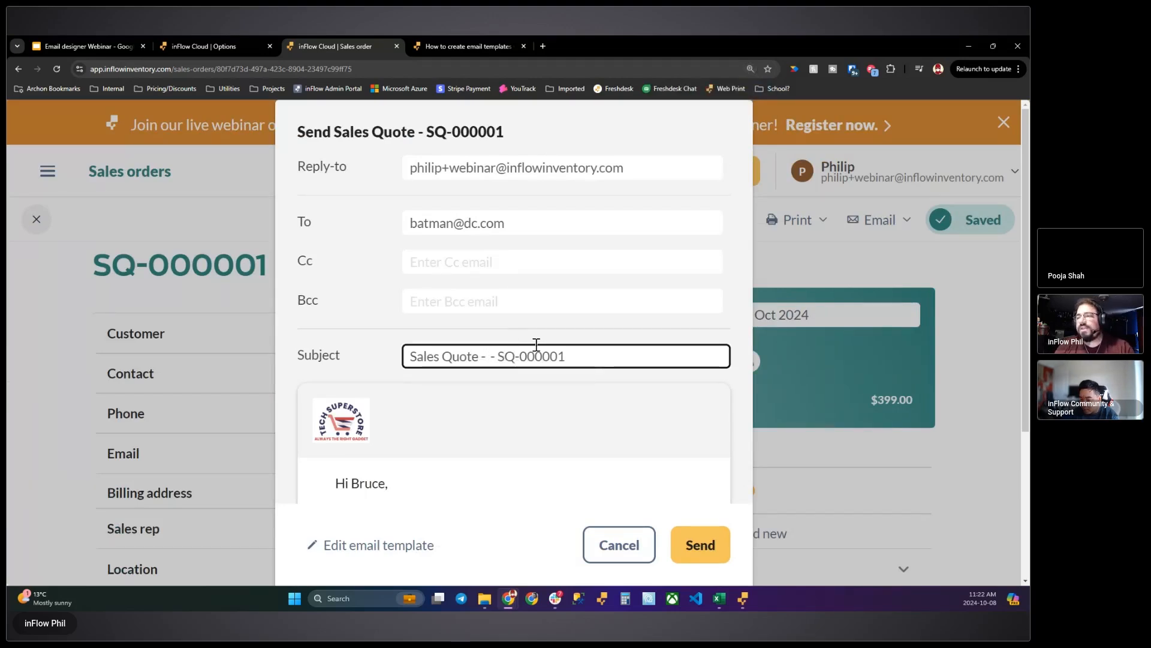
{"action": "scroll", "coordinate": [657, 342], "scroll_direction": "down", "scroll_amount": 2}
{"action": "scroll", "coordinate": [649, 339], "scroll_direction": "down", "scroll_amount": 1}
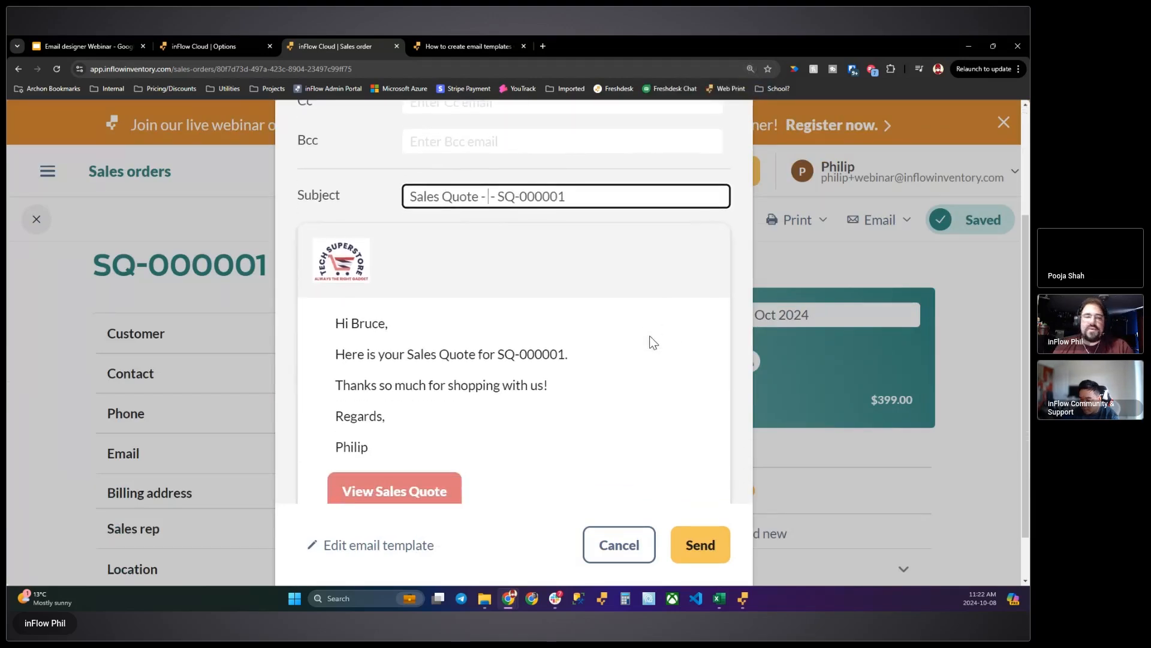
{"action": "left_click", "coordinate": [358, 323]}
{"action": "left_click_drag", "start_coordinate": [358, 322], "coordinate": [450, 328]}
{"action": "left_click", "coordinate": [468, 334]}
{"action": "mouse_move", "coordinate": [378, 450]}
{"action": "left_mouse_down"}
{"action": "mouse_move", "coordinate": [311, 440]}
{"action": "mouse_move", "coordinate": [351, 447]}
{"action": "left_mouse_up"}
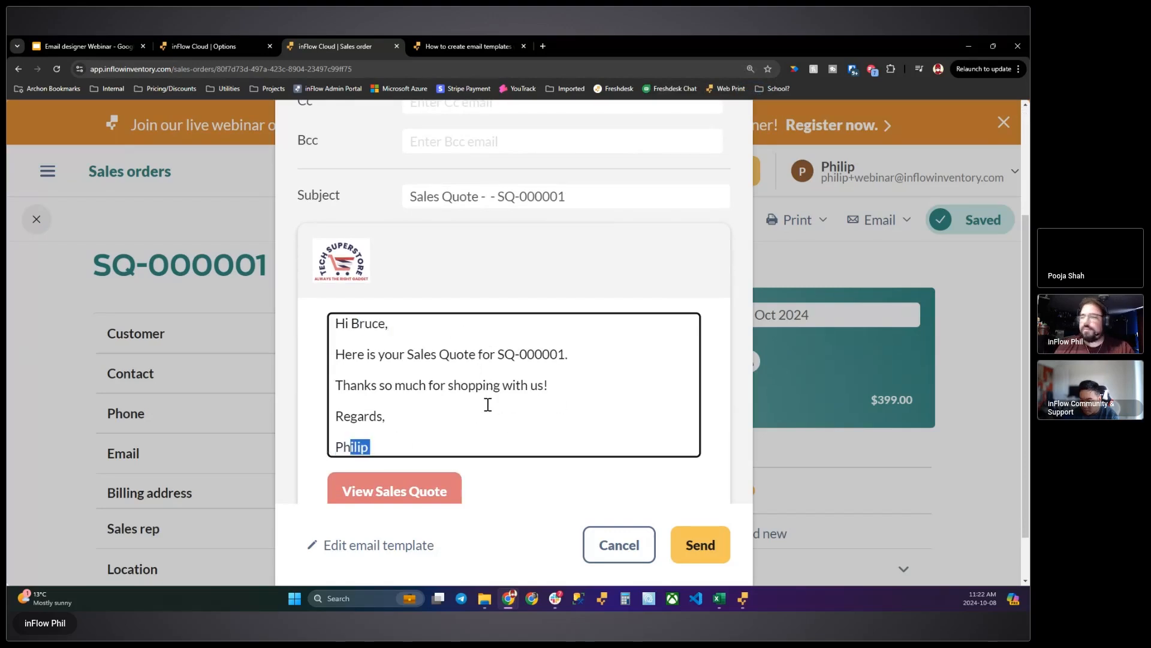
{"action": "scroll", "coordinate": [487, 402], "scroll_direction": "down", "scroll_amount": 1}
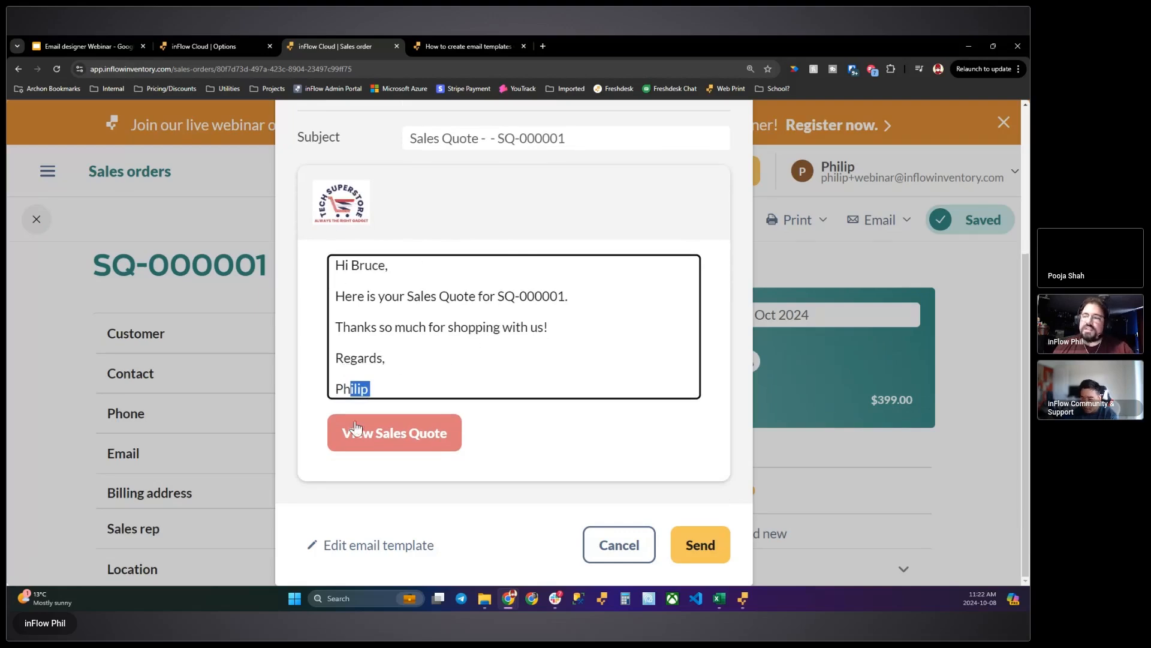
{"action": "left_click", "coordinate": [618, 543]}
- Open the Sales Order template in the Email Designer to review its subject and body variables
{"action": "left_click", "coordinate": [246, 46]}
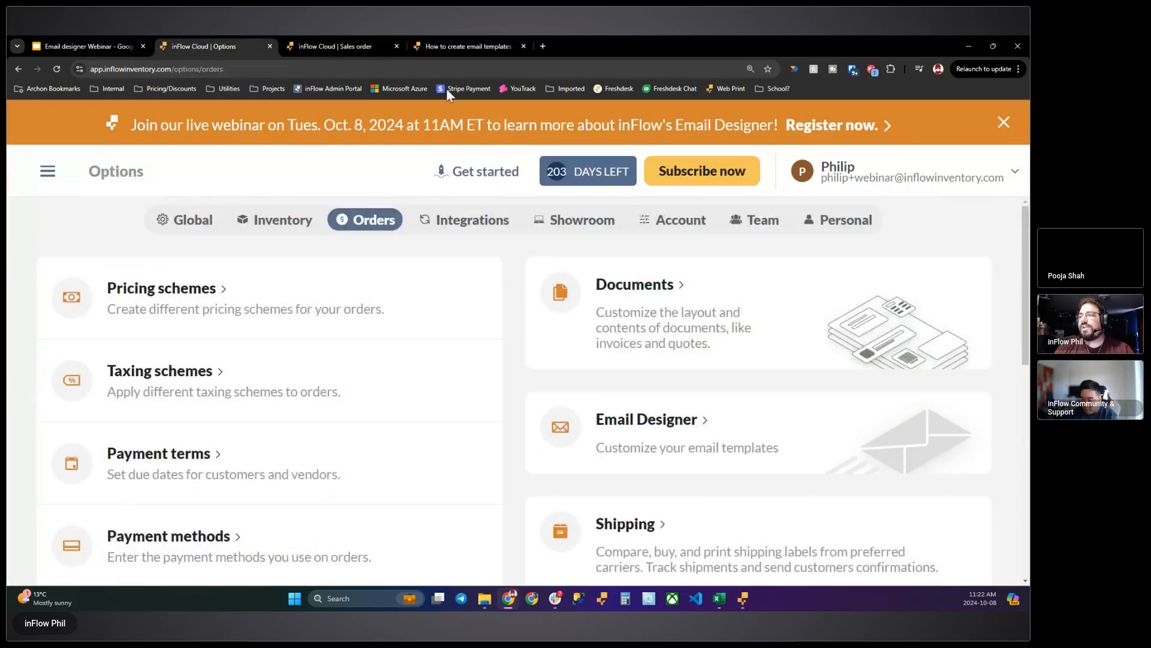
{"action": "left_click", "coordinate": [655, 432]}
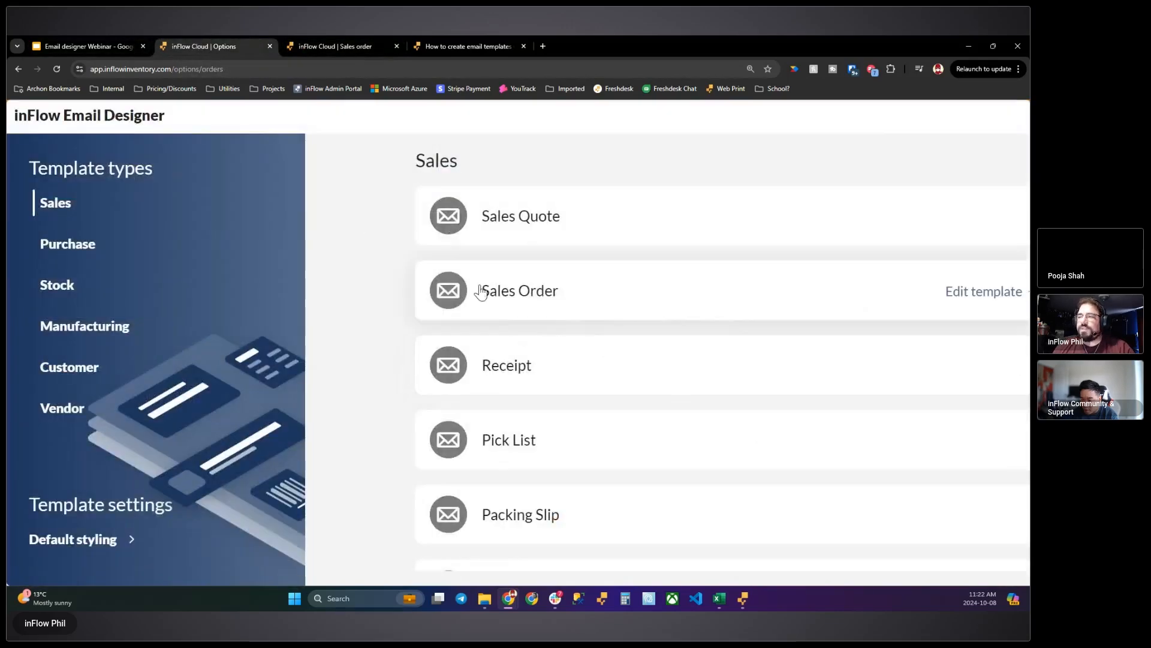
{"action": "left_click", "coordinate": [560, 305]}
{"action": "key", "text": "ctrl+minus"}
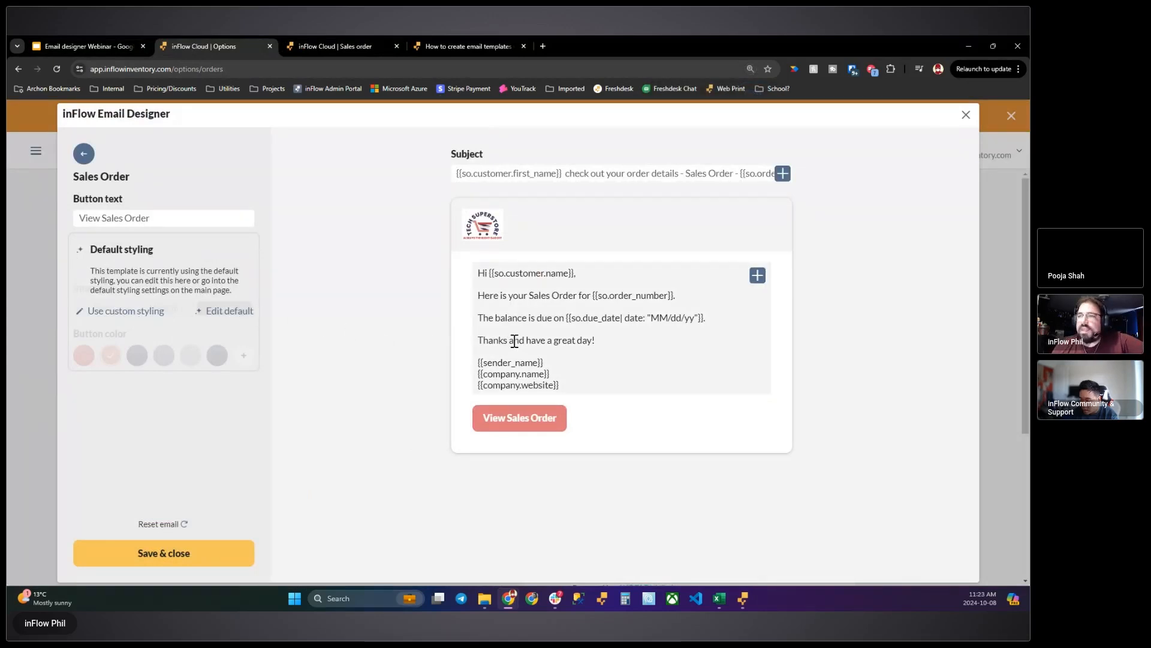
- Return to the full sales orders list and select the three orders directly below the quote
{"action": "left_click", "coordinate": [352, 46]}
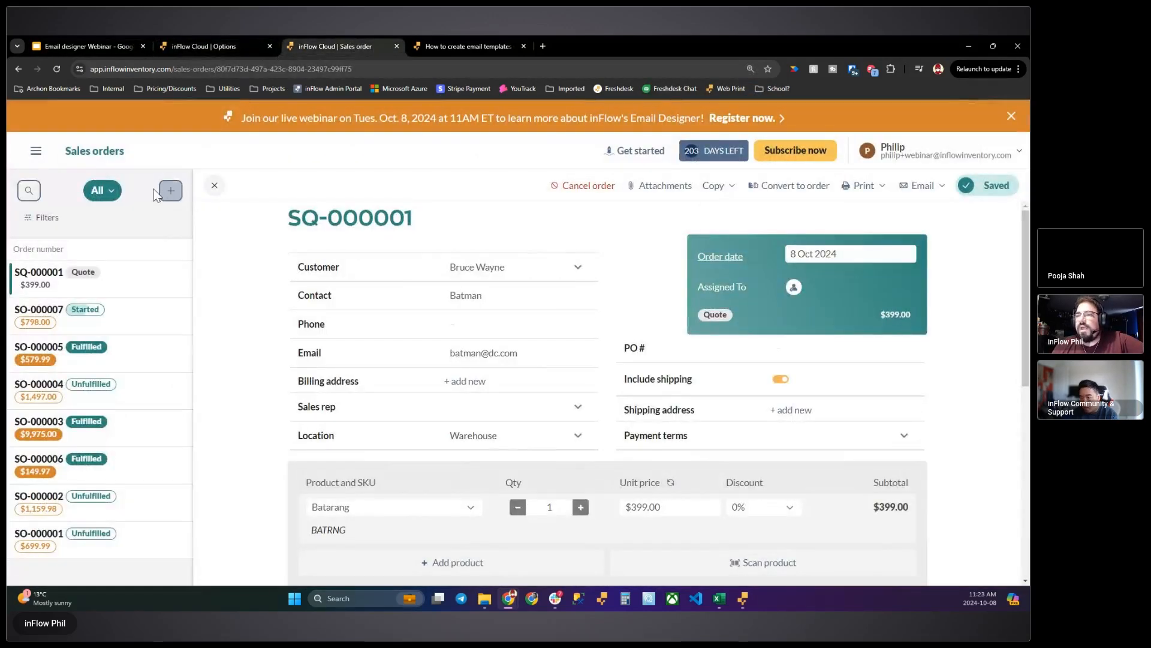
{"action": "left_click", "coordinate": [215, 186]}
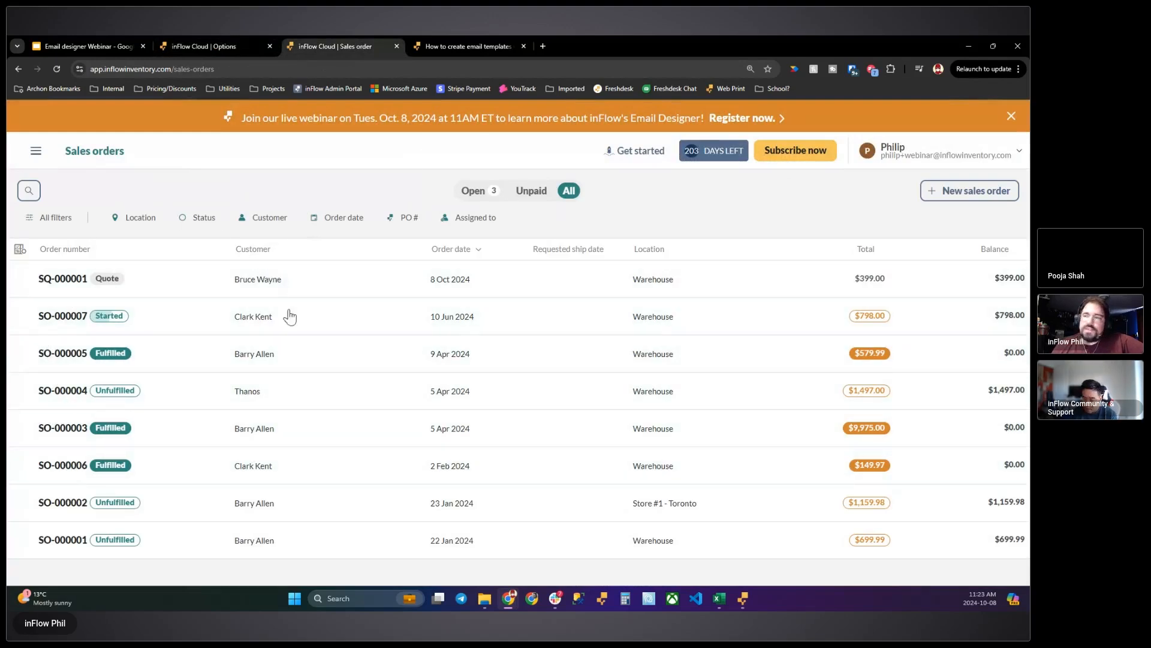
{"action": "left_click", "coordinate": [22, 318]}
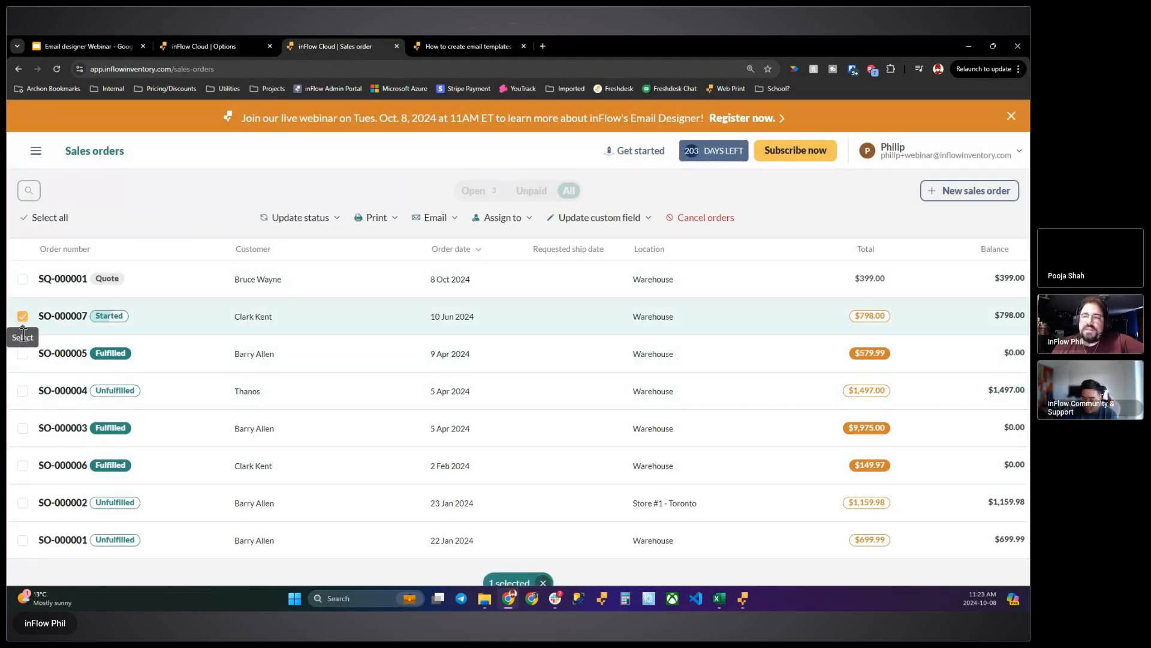
{"action": "left_click", "coordinate": [23, 354]}
{"action": "left_click", "coordinate": [22, 391]}
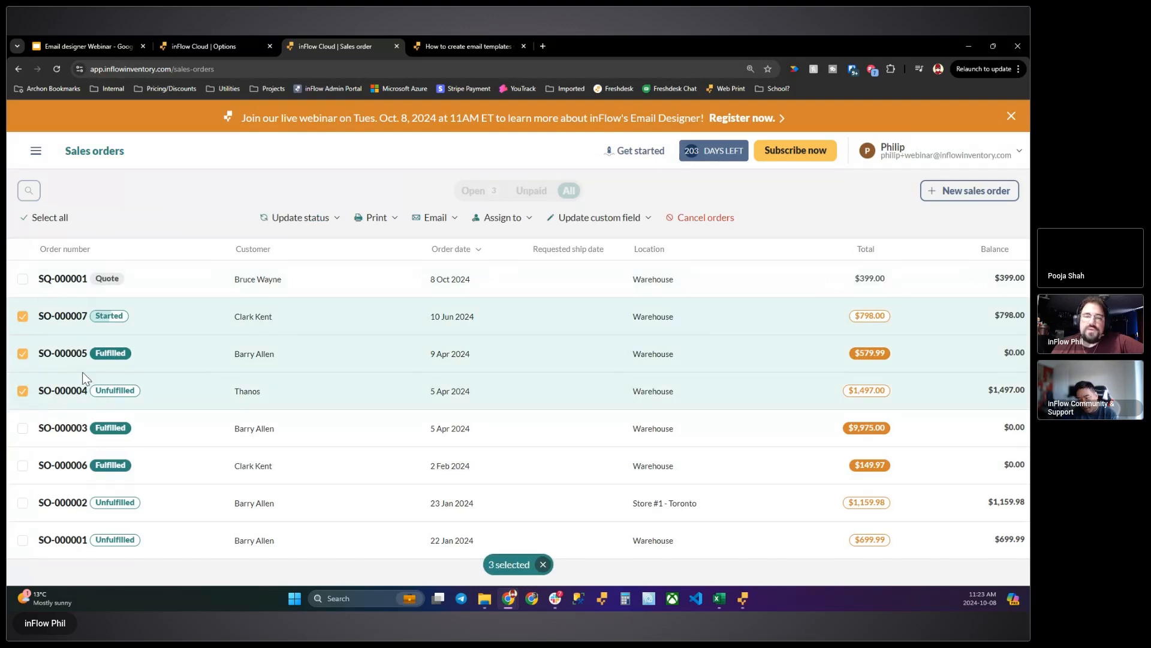
- Prepare a batch Sales order email for the three selected orders
{"action": "left_click", "coordinate": [438, 220]}
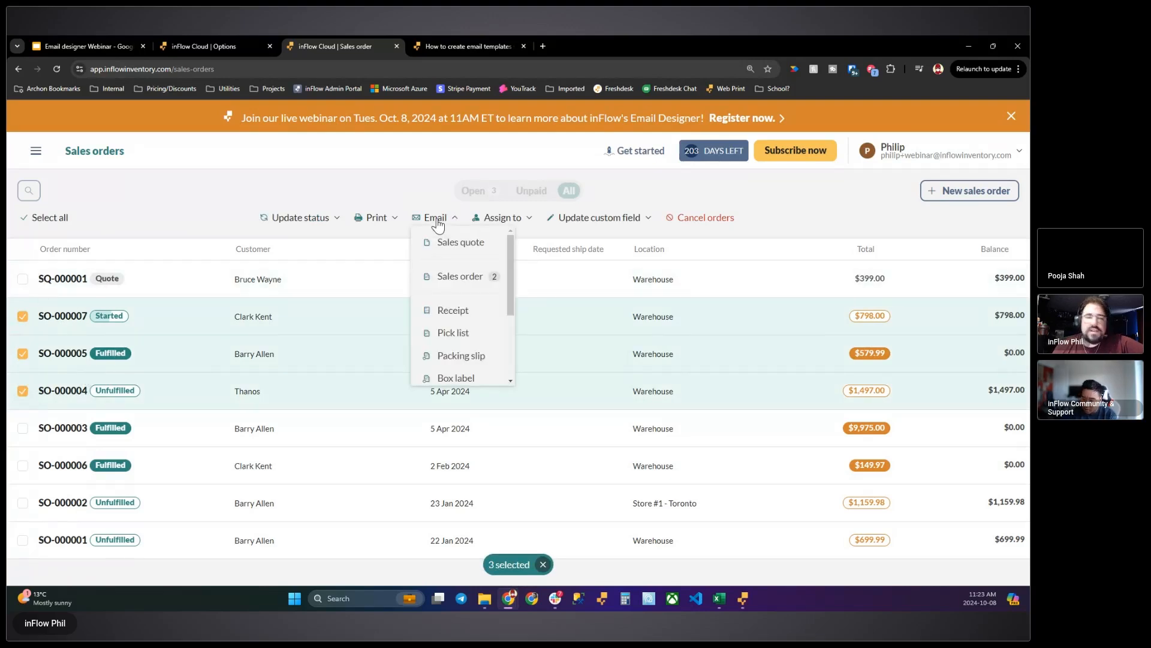
{"action": "left_click", "coordinate": [459, 276]}
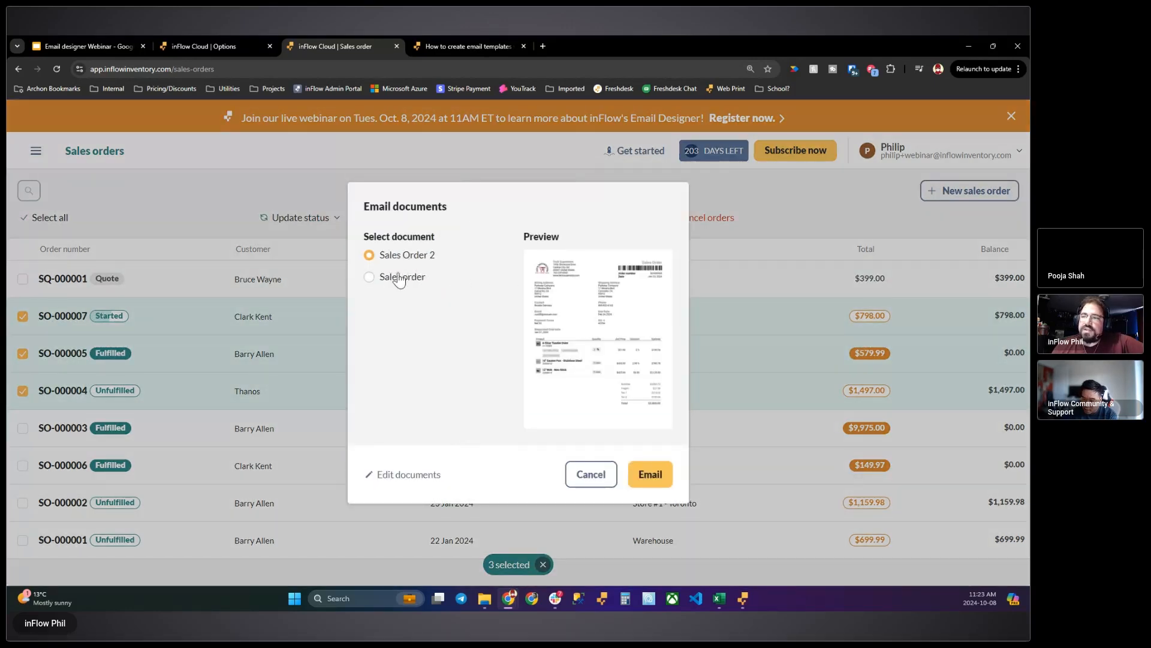
{"action": "left_click", "coordinate": [651, 474]}
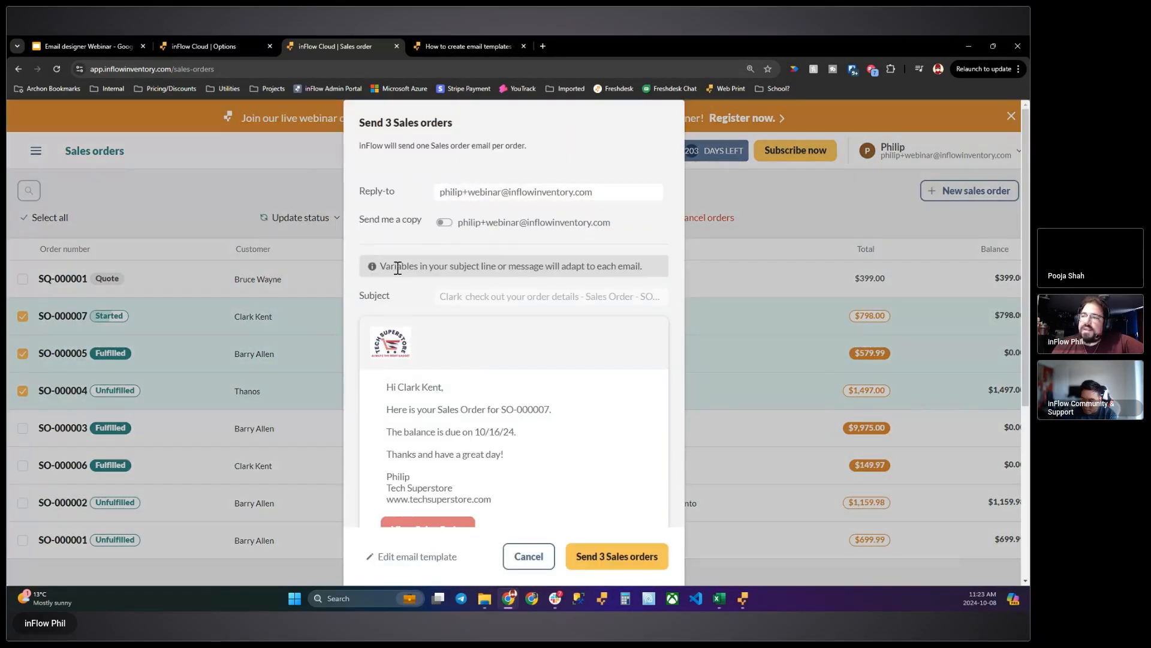
- Examine the note about variables adapting to each email and the personalized subject line in the batch email preview
{"action": "left_click_drag", "start_coordinate": [381, 267], "coordinate": [547, 276]}
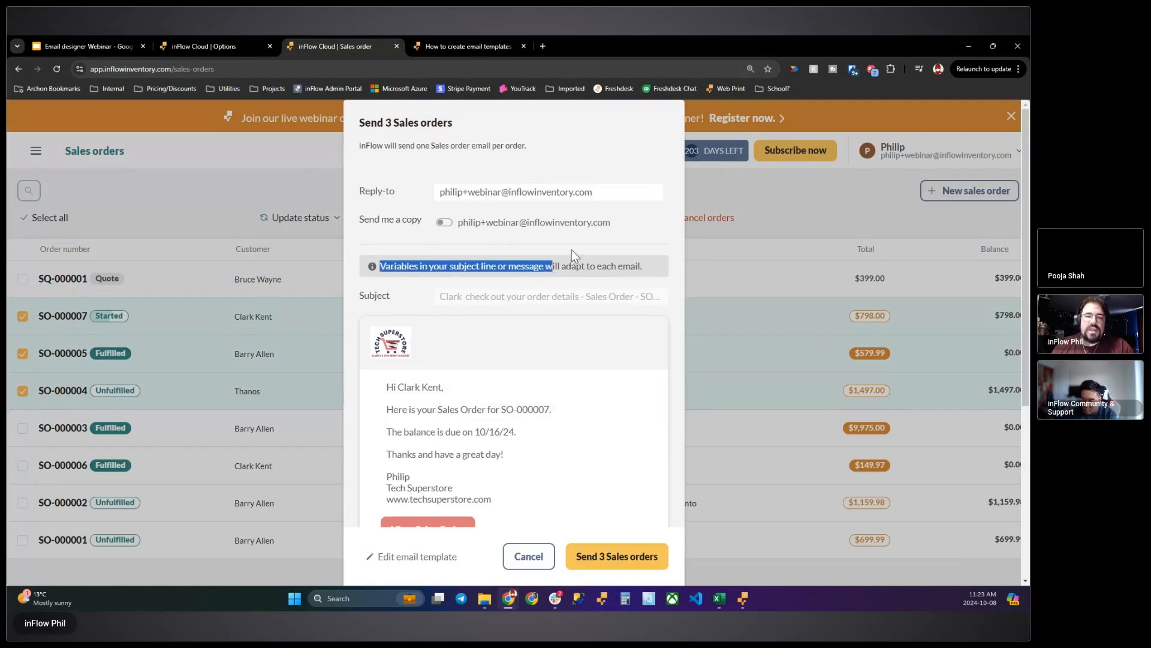
{"action": "key", "text": "ctrl+plus"}
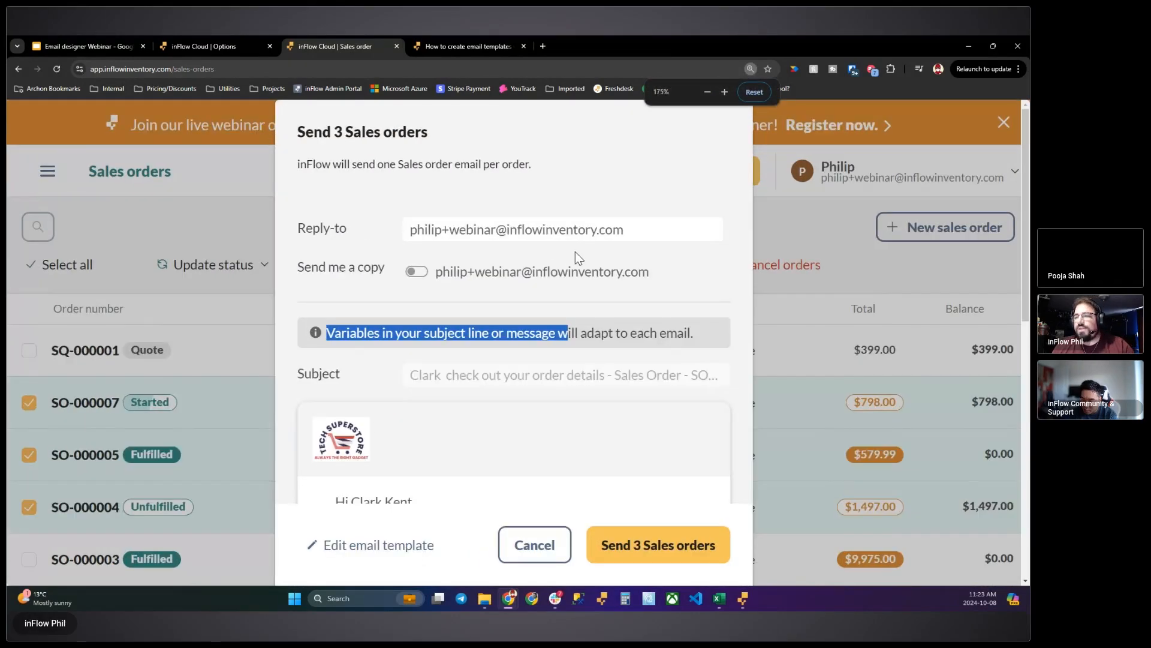
{"action": "key", "text": "ctrl+plus"}
{"action": "left_click_drag", "start_coordinate": [411, 324], "coordinate": [577, 324]}
{"action": "left_click", "coordinate": [480, 323]}
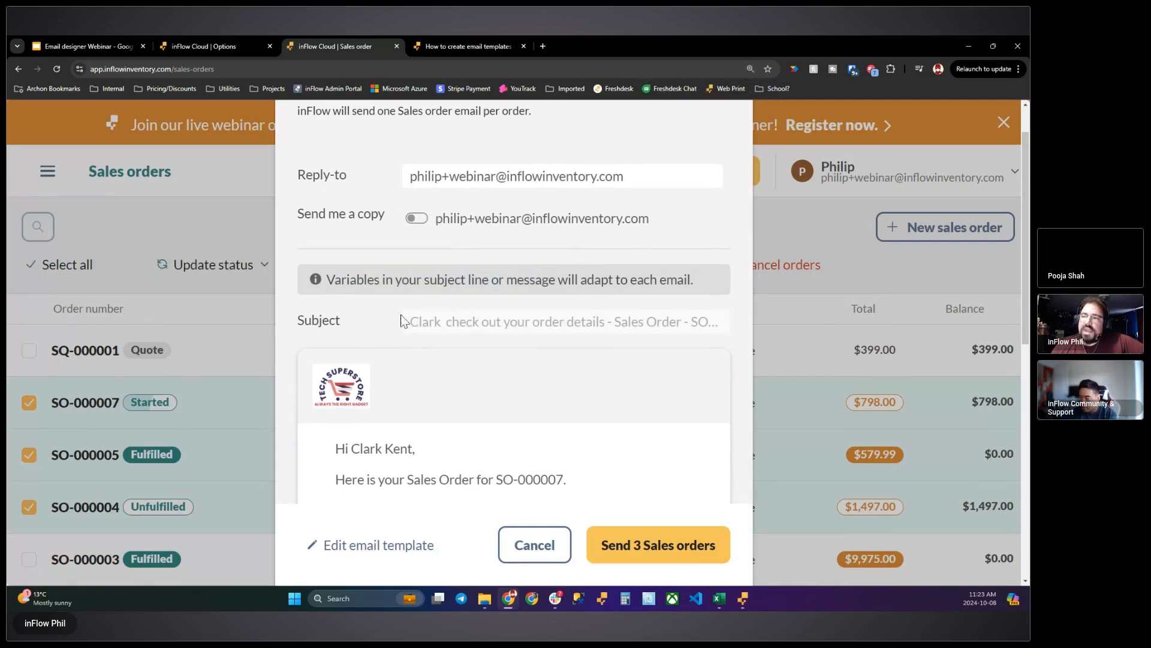
{"action": "scroll", "coordinate": [410, 324], "scroll_direction": "down", "scroll_amount": 1}
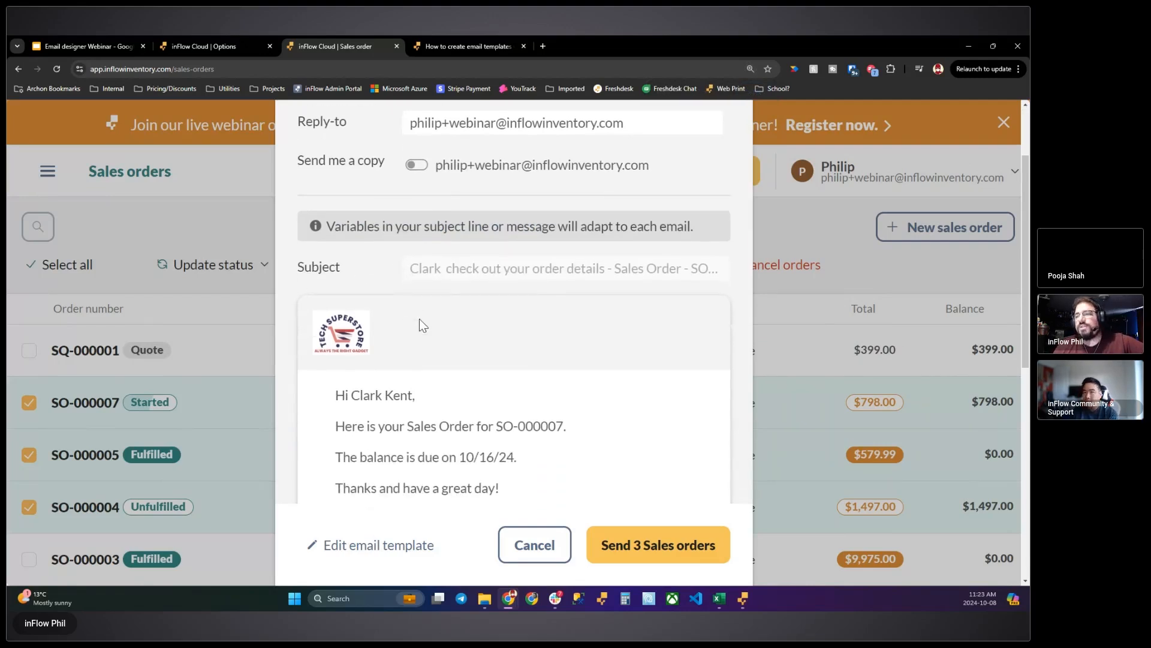
{"action": "double_click", "coordinate": [413, 269]}
- Examine the greeting, order number, due date and signature in the batch email's body and each order's recipient
{"action": "left_click", "coordinate": [406, 394]}
{"action": "scroll", "coordinate": [370, 342], "scroll_direction": "down", "scroll_amount": 1}
{"action": "left_click_drag", "start_coordinate": [349, 342], "coordinate": [502, 354]}
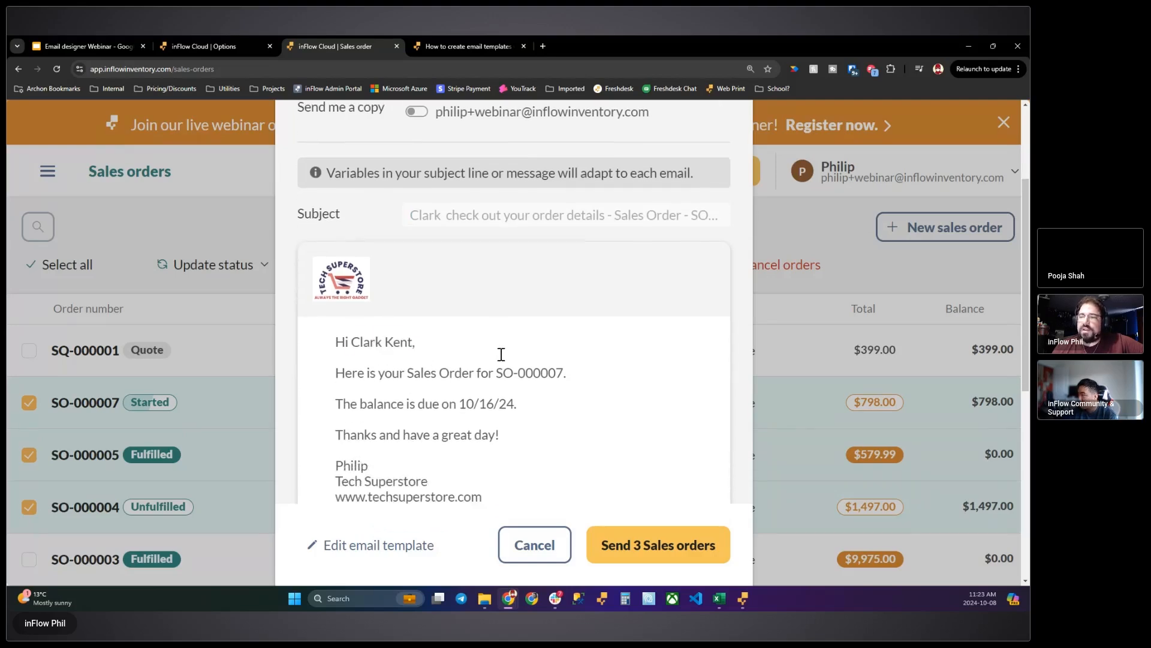
{"action": "left_click_drag", "start_coordinate": [389, 373], "coordinate": [648, 384]}
{"action": "left_click_drag", "start_coordinate": [430, 404], "coordinate": [628, 407]}
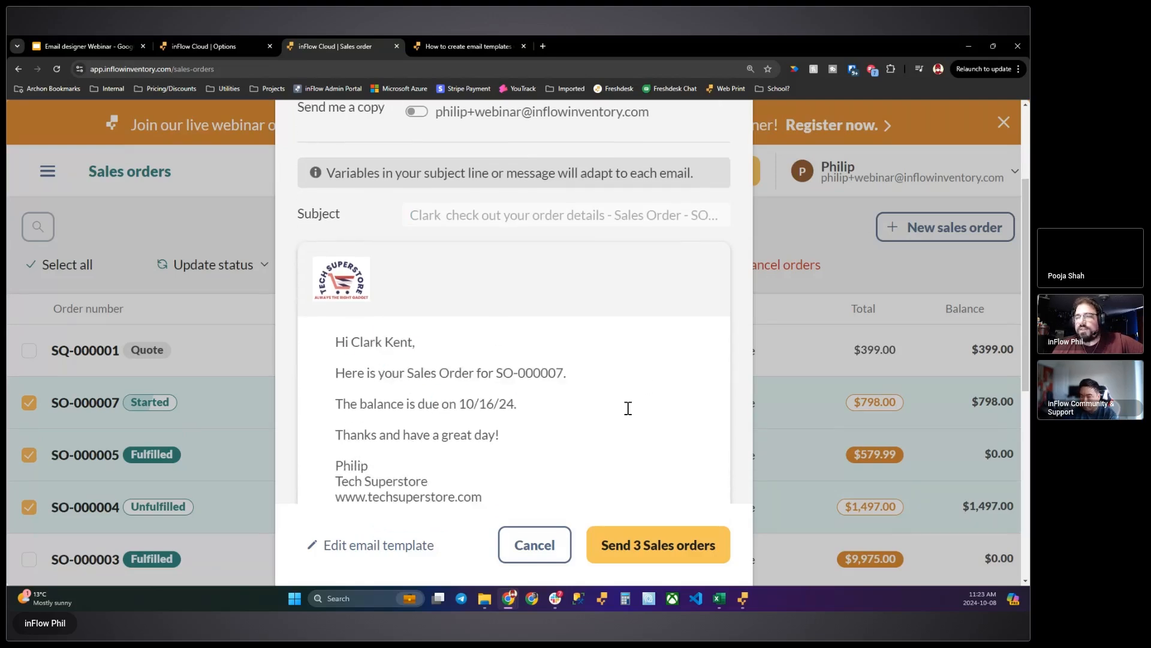
{"action": "left_click", "coordinate": [559, 399]}
{"action": "scroll", "coordinate": [547, 390], "scroll_direction": "down", "scroll_amount": 2}
{"action": "left_click_drag", "start_coordinate": [346, 358], "coordinate": [492, 383]}
{"action": "left_click", "coordinate": [545, 342]}
{"action": "scroll", "coordinate": [547, 342], "scroll_direction": "down", "scroll_amount": 3}
{"action": "scroll", "coordinate": [547, 339], "scroll_direction": "down", "scroll_amount": 2}
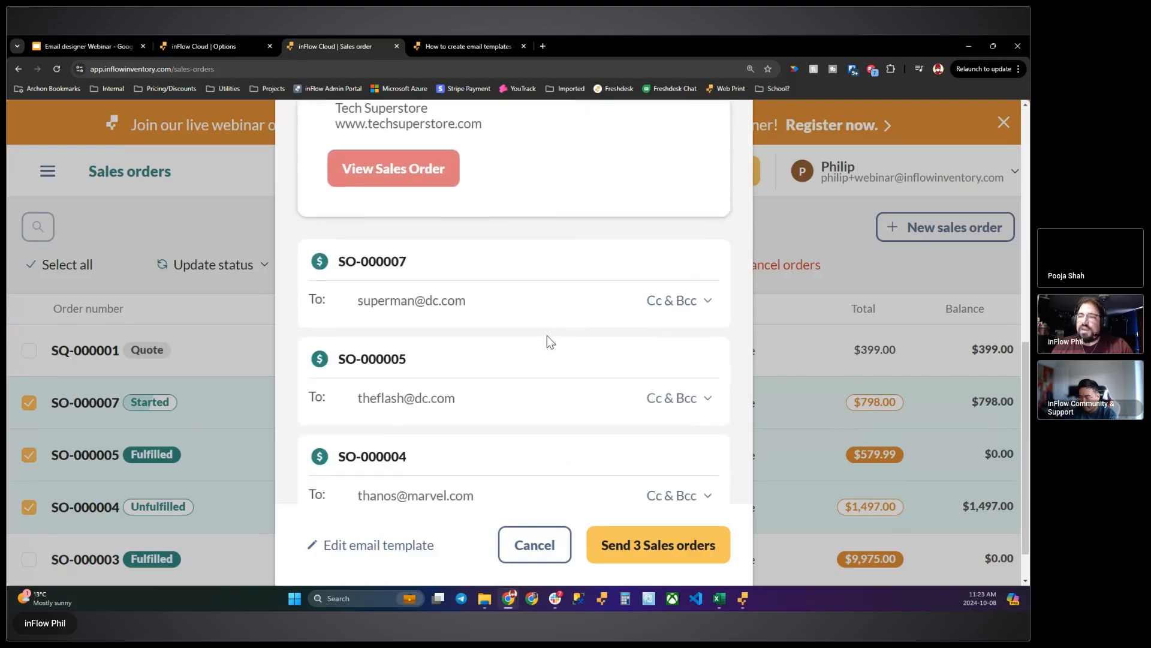
- Reveal the Cc and Bcc fields for each of the three orders in the batch email and review the message preview
{"action": "key", "text": "ctrl+minus"}
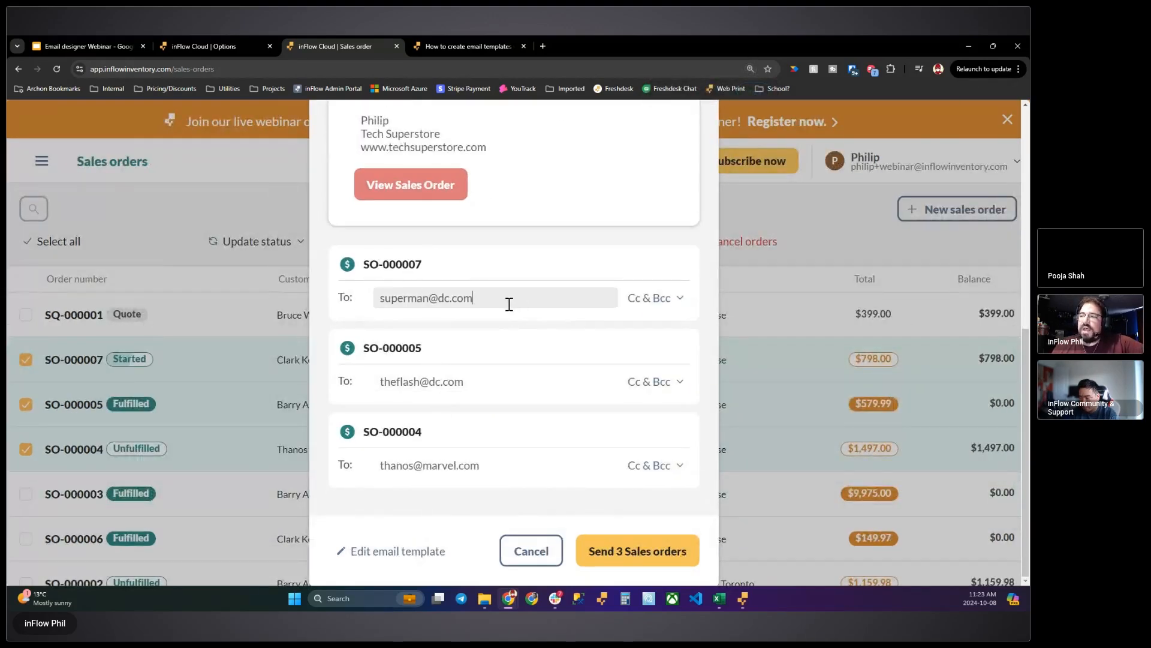
{"action": "left_click", "coordinate": [658, 298]}
{"action": "left_click", "coordinate": [642, 421]}
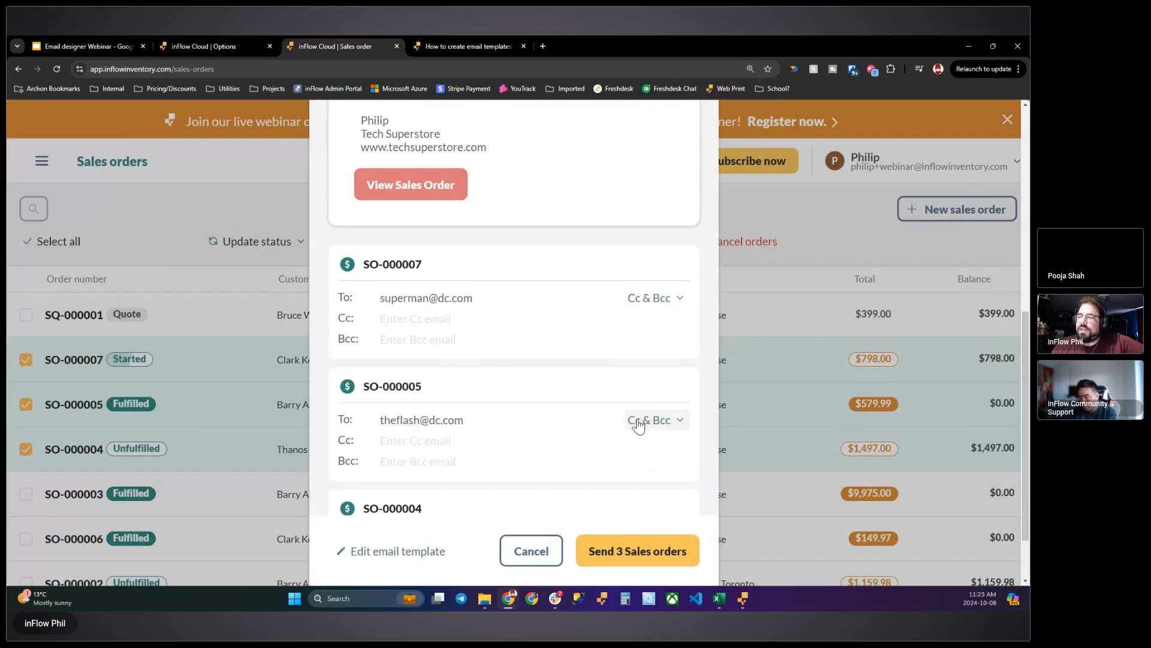
{"action": "scroll", "coordinate": [563, 378], "scroll_direction": "down", "scroll_amount": 2}
{"action": "left_click", "coordinate": [666, 474]}
{"action": "left_click", "coordinate": [511, 459]}
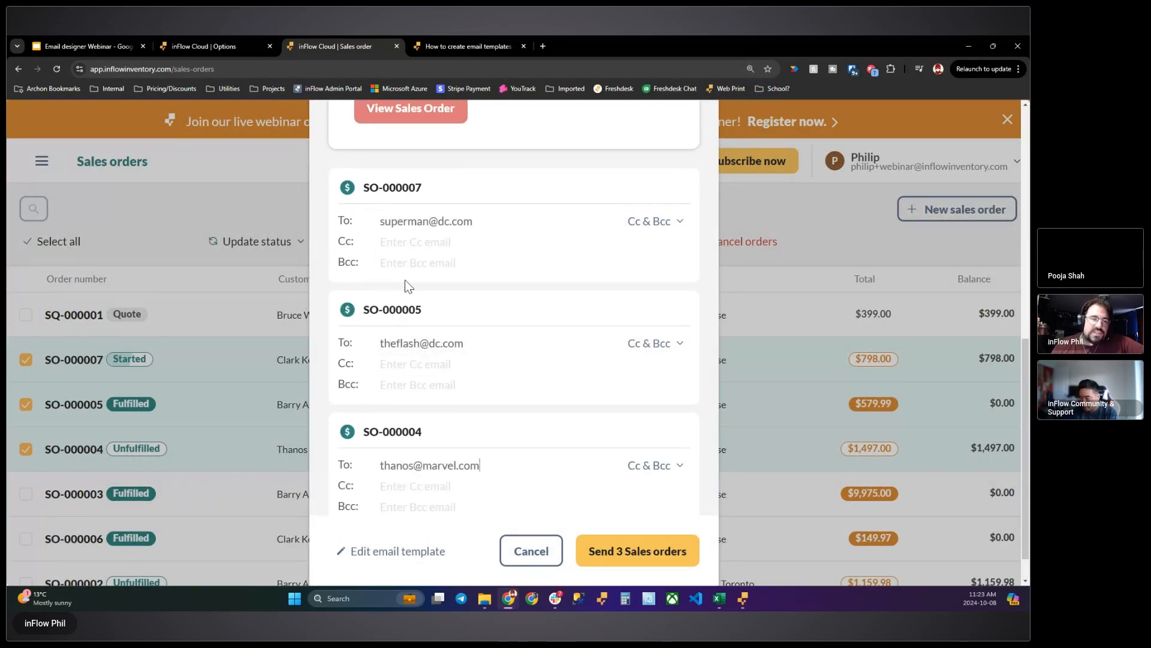
{"action": "scroll", "coordinate": [478, 240], "scroll_direction": "up", "scroll_amount": 5}
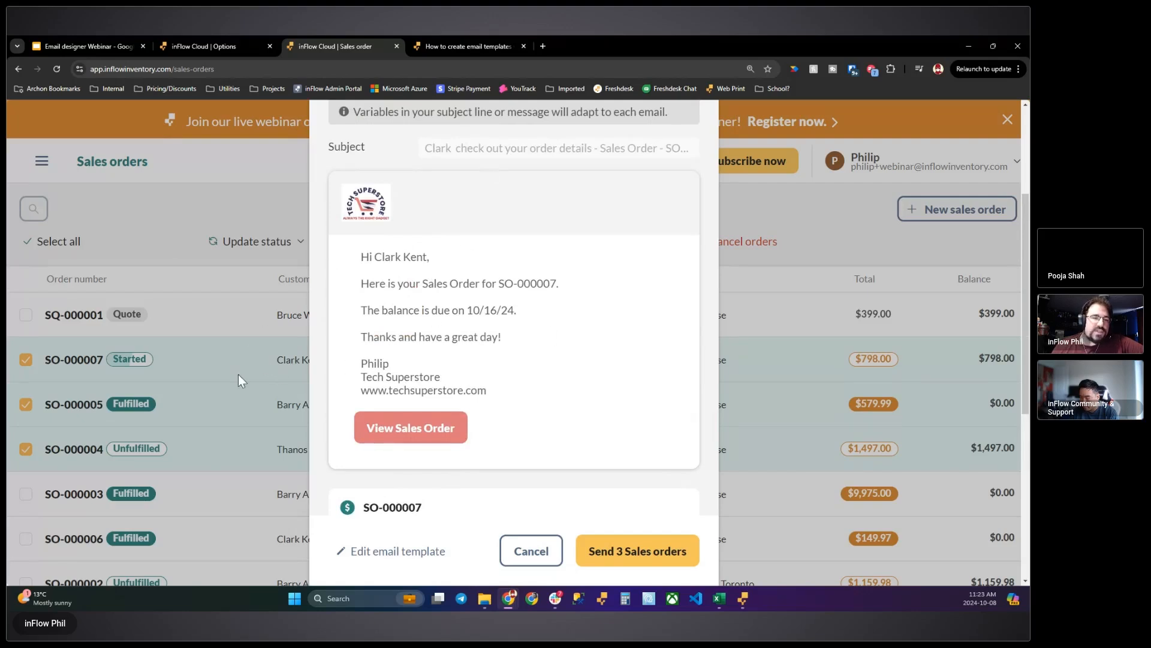
{"action": "scroll", "coordinate": [358, 379], "scroll_direction": "down", "scroll_amount": 4}
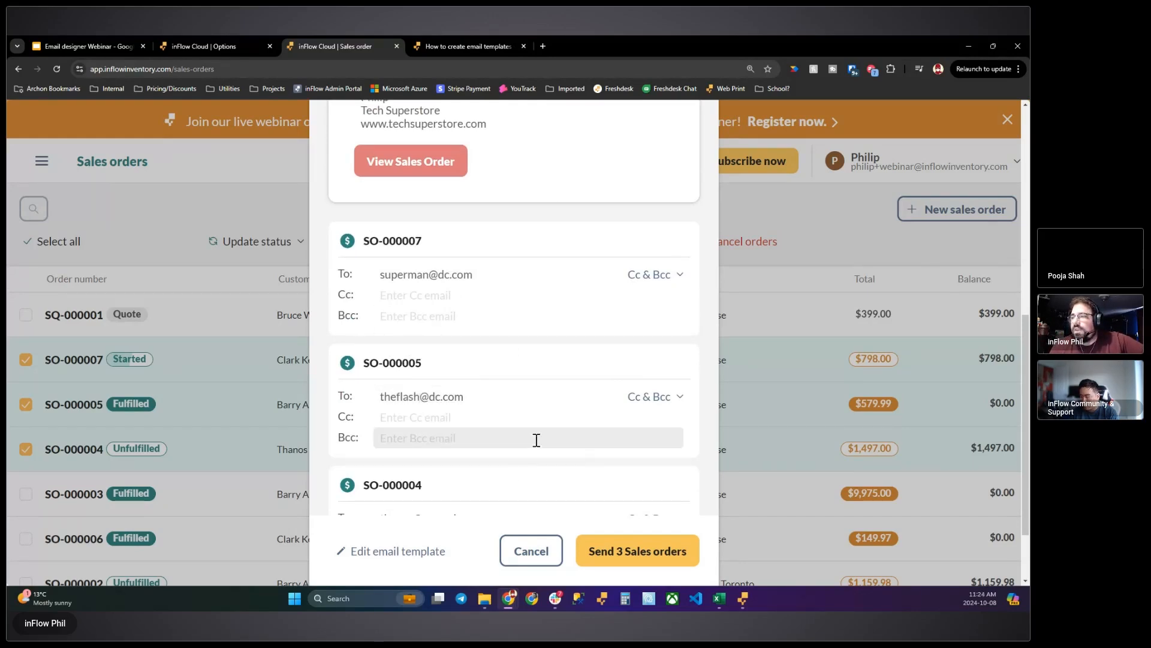
- Switch to the Email designer Webinar presentation in Google Slides and go past the "One more thing" slide to the "Windows program users" slide
{"action": "left_click", "coordinate": [120, 46]}
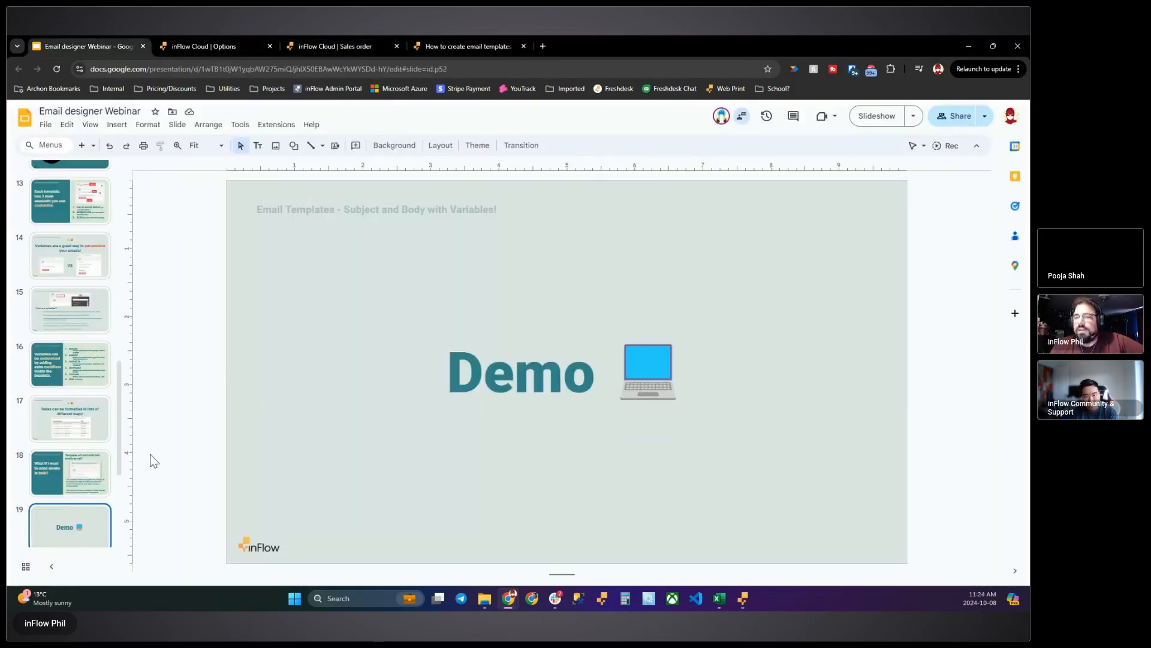
{"action": "scroll", "coordinate": [114, 480], "scroll_direction": "down", "scroll_amount": 4}
{"action": "left_click", "coordinate": [93, 377]}
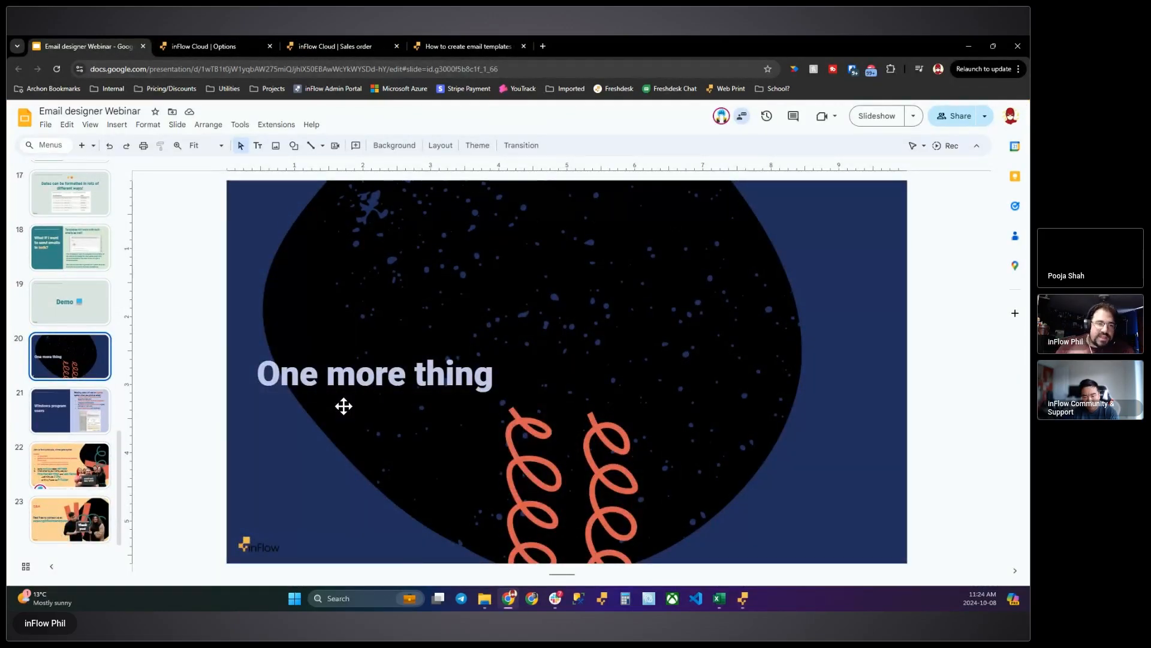
{"action": "left_click", "coordinate": [50, 417]}
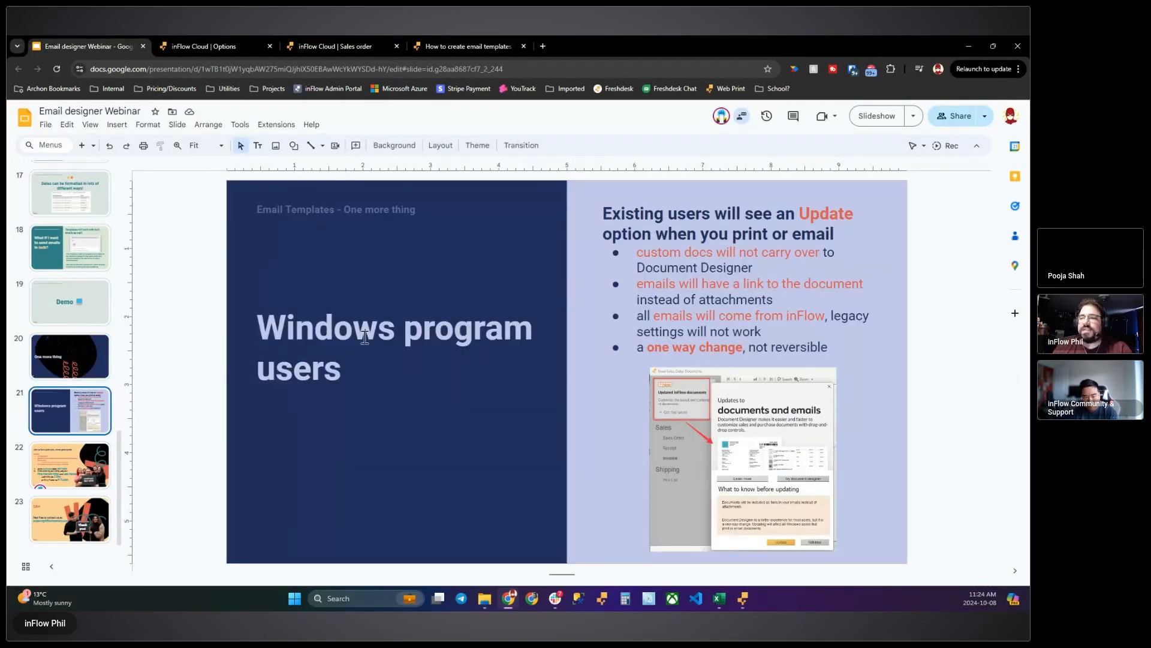